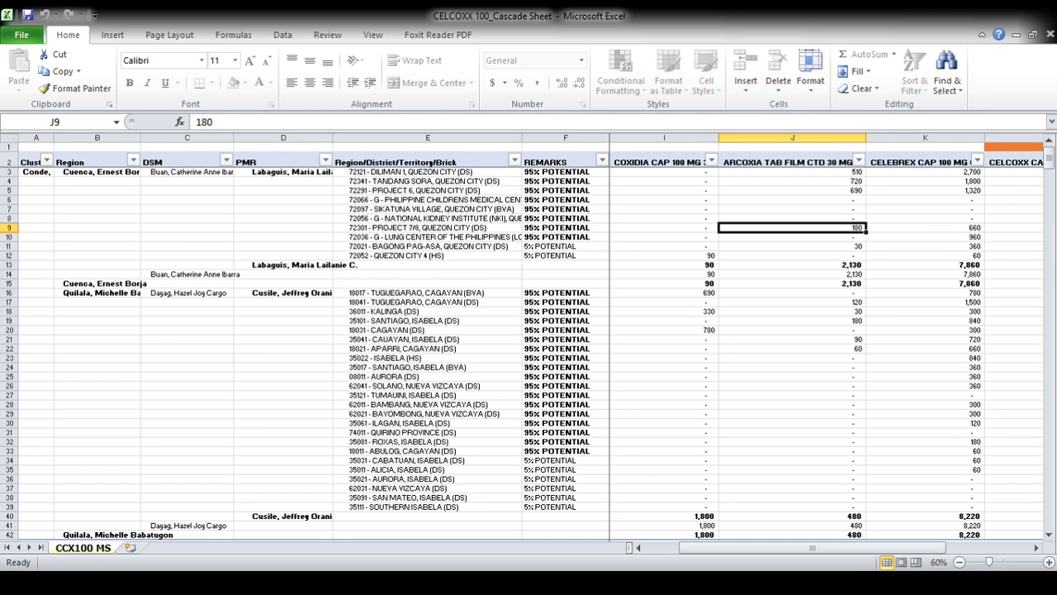
# Review the product sales, market share and PMR input columns along row 9, ending at the Celebrex sales column
pyautogui.press('Right')
pyautogui.press('Right')
pyautogui.press('Right')
pyautogui.press('Right')
pyautogui.press('Right')
pyautogui.press('Right')
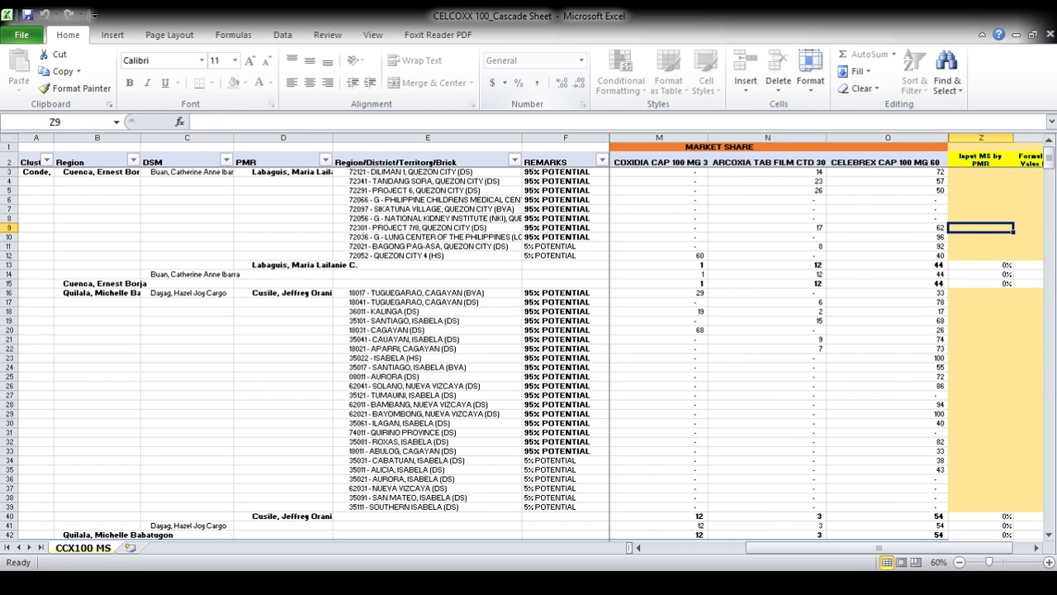
pyautogui.press('Left')
pyautogui.press('Left')
pyautogui.press('Left')
pyautogui.press('Left')
pyautogui.press('Left')
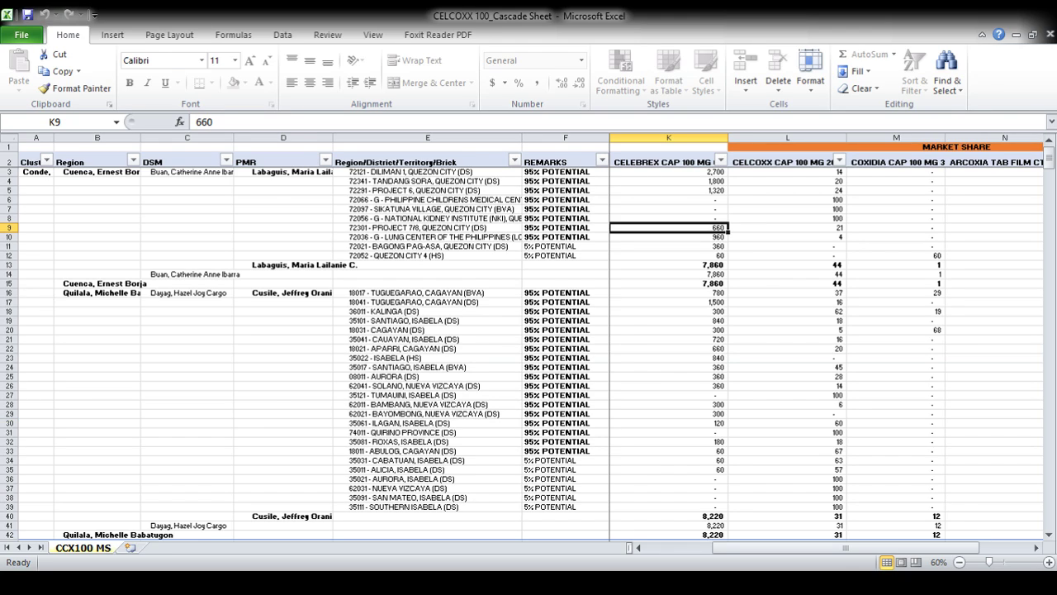
pyautogui.moveTo(35, 138); pyautogui.dragTo(282, 138)
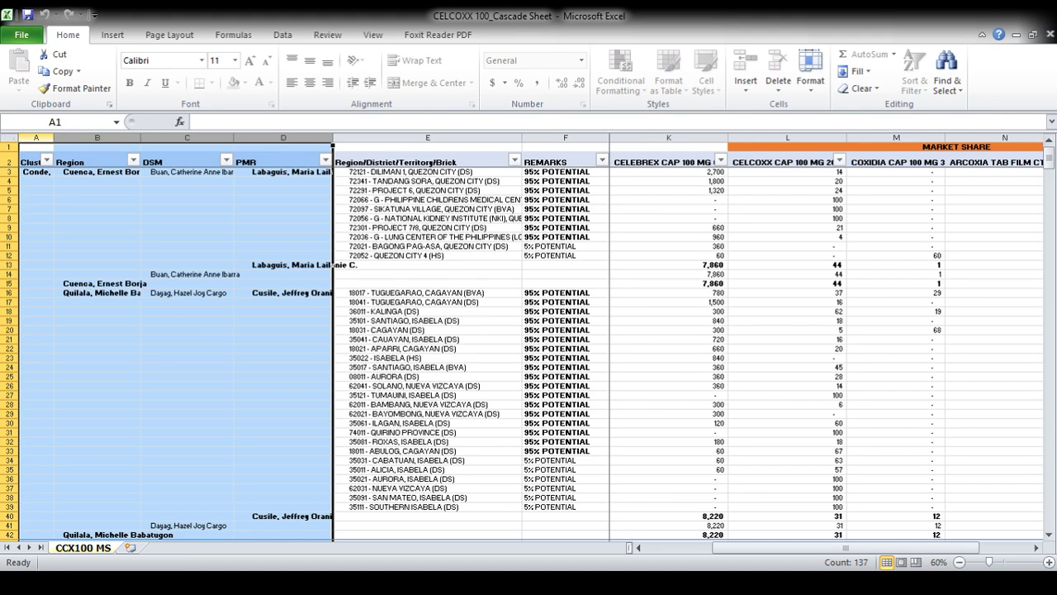
pyautogui.click(36, 137)
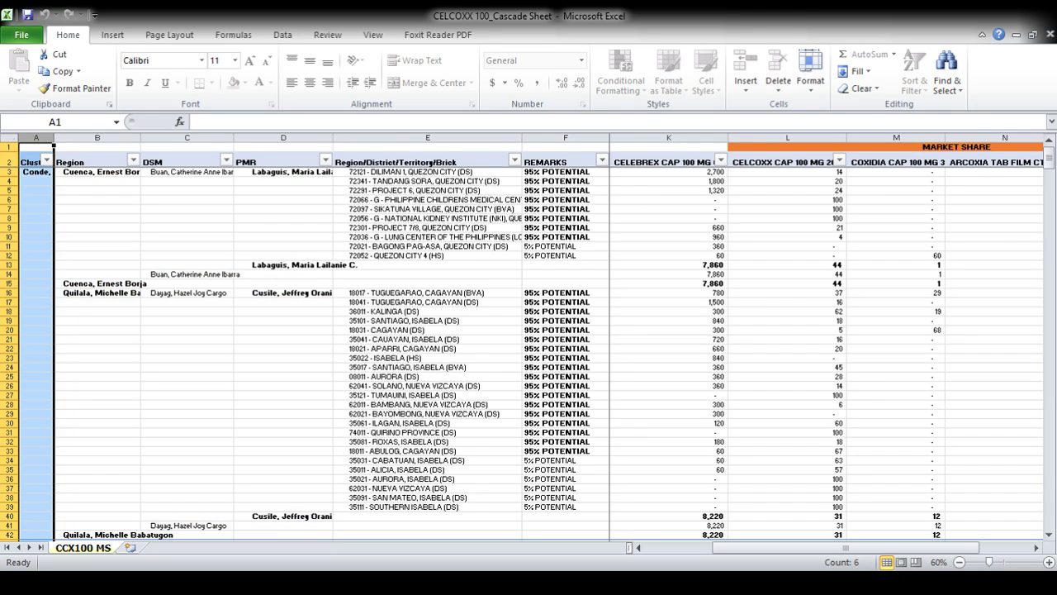
pyautogui.moveTo(283, 137); pyautogui.dragTo(36, 137)
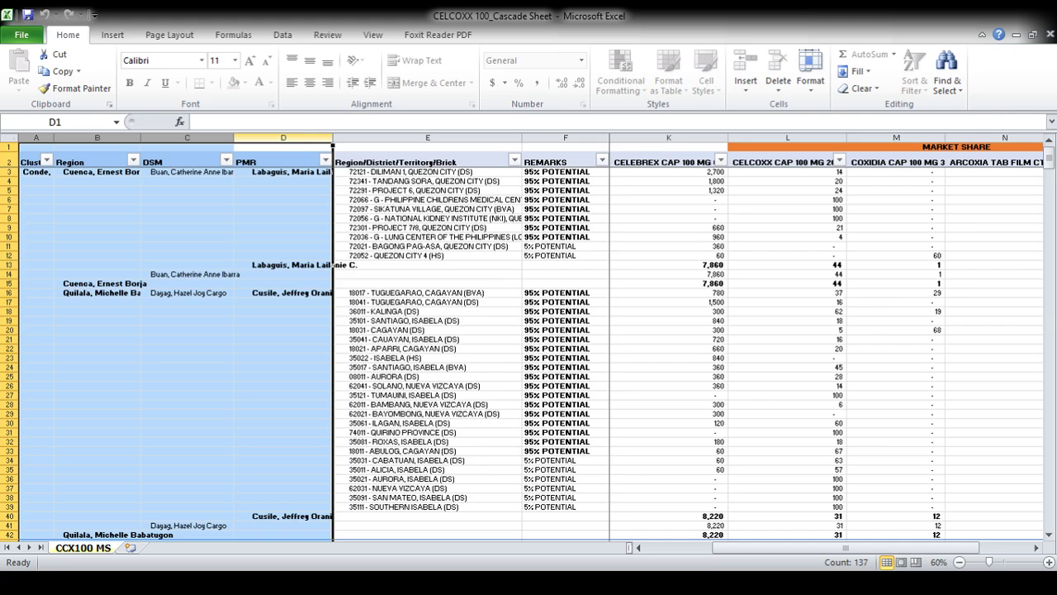
pyautogui.click(283, 137)
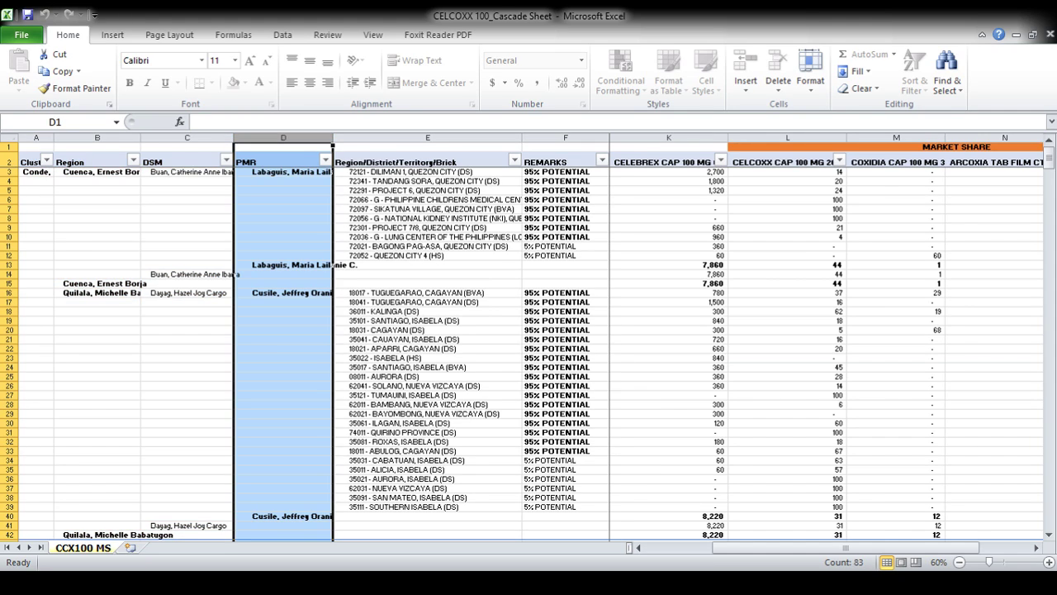
pyautogui.hotkey('shift', 'Left')
pyautogui.hotkey('shift', 'Left')
pyautogui.hotkey('shift', 'Left')
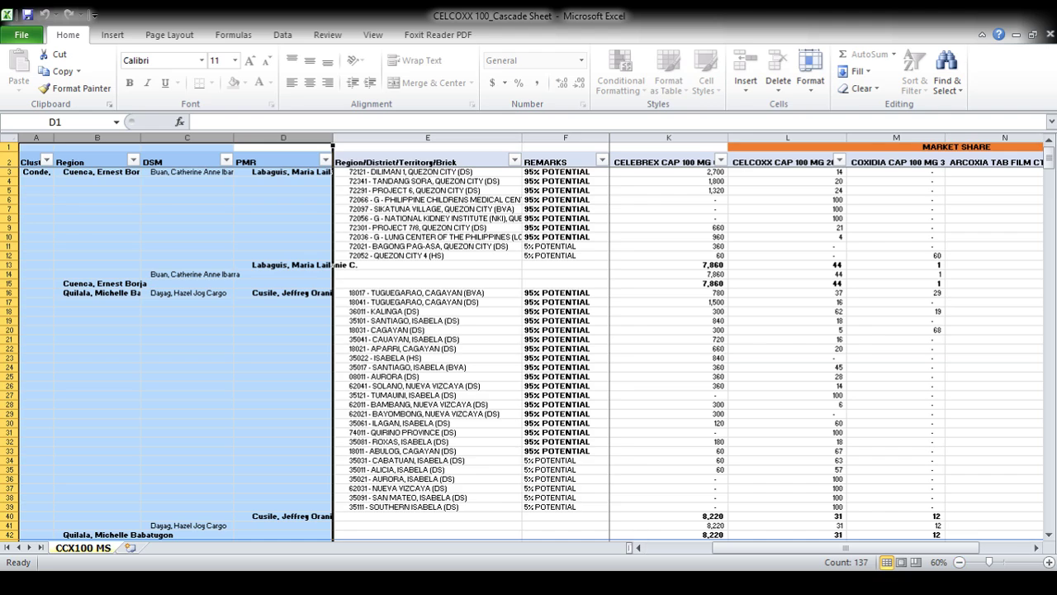
pyautogui.moveTo(669, 137); pyautogui.dragTo(896, 137)
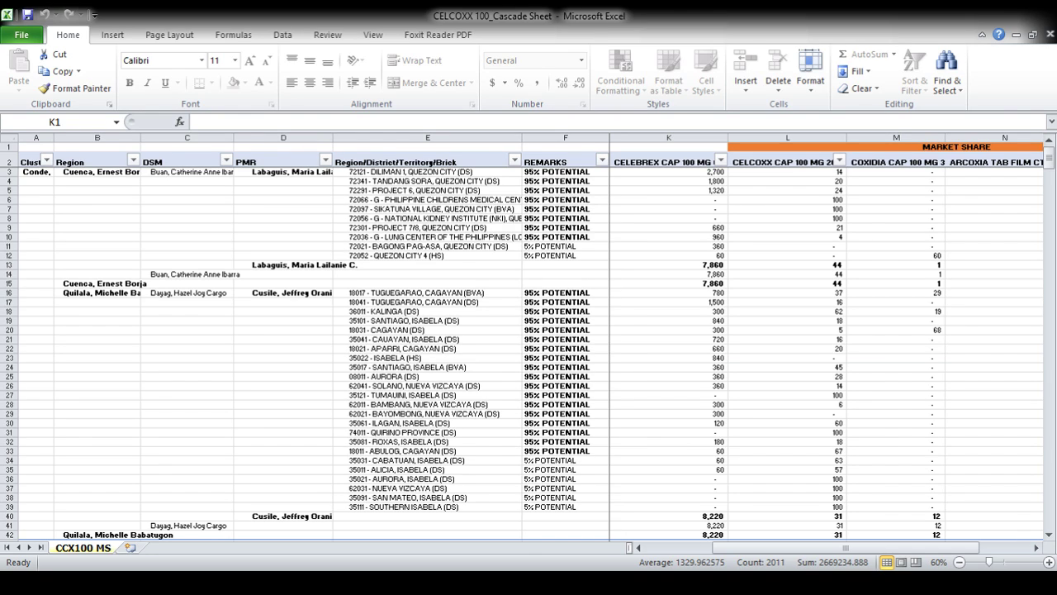
pyautogui.moveTo(669, 138); pyautogui.dragTo(944, 146)
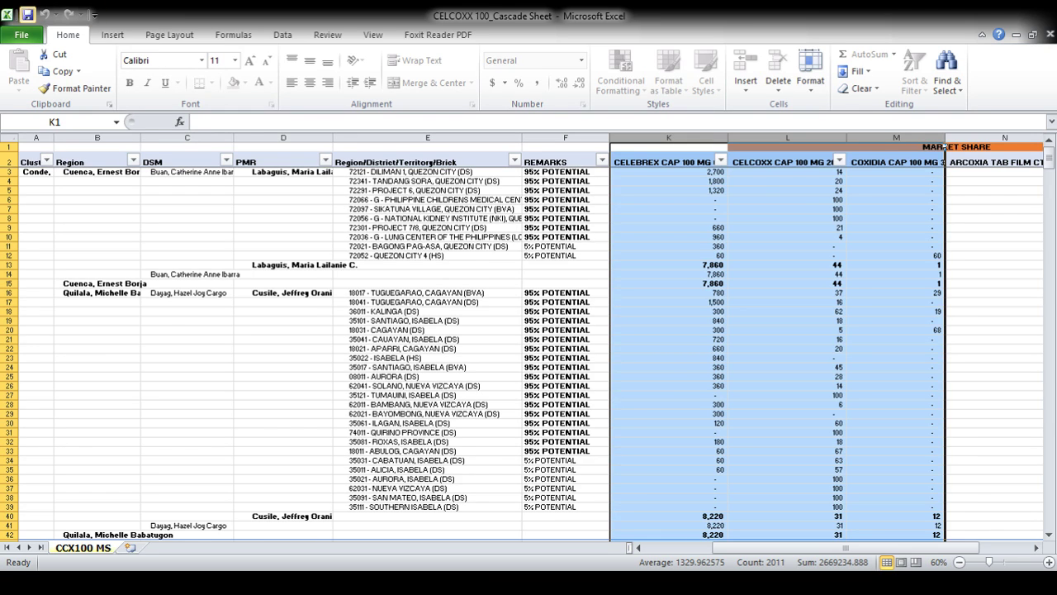
pyautogui.click(22, 35)
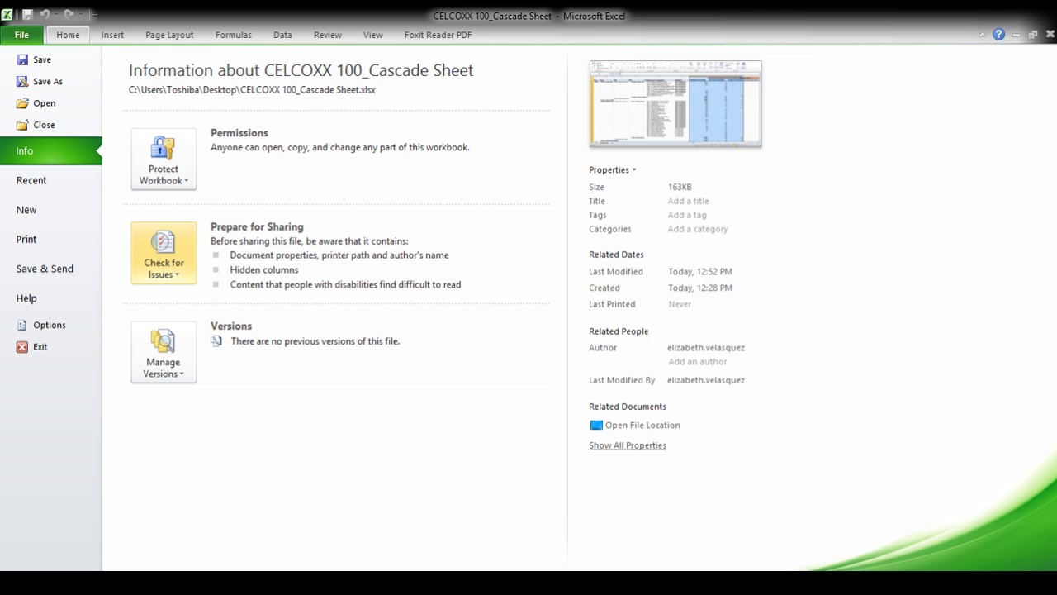
pyautogui.click(68, 35)
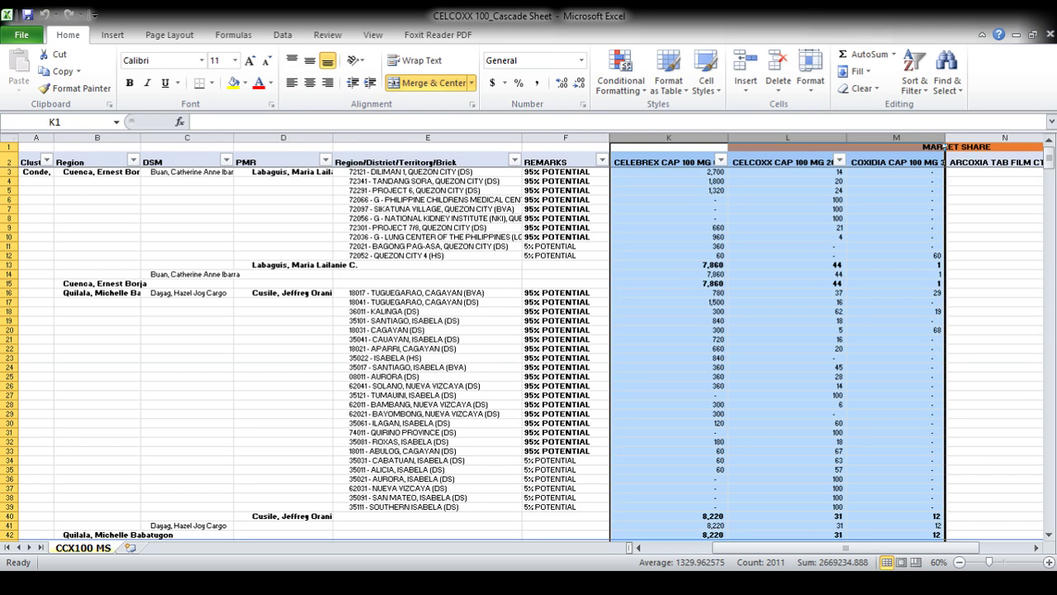
# Narrow columns A through D, from Cluster Manager to PMR, to a uniform width of 10.00
pyautogui.moveTo(35, 138); pyautogui.dragTo(283, 138)
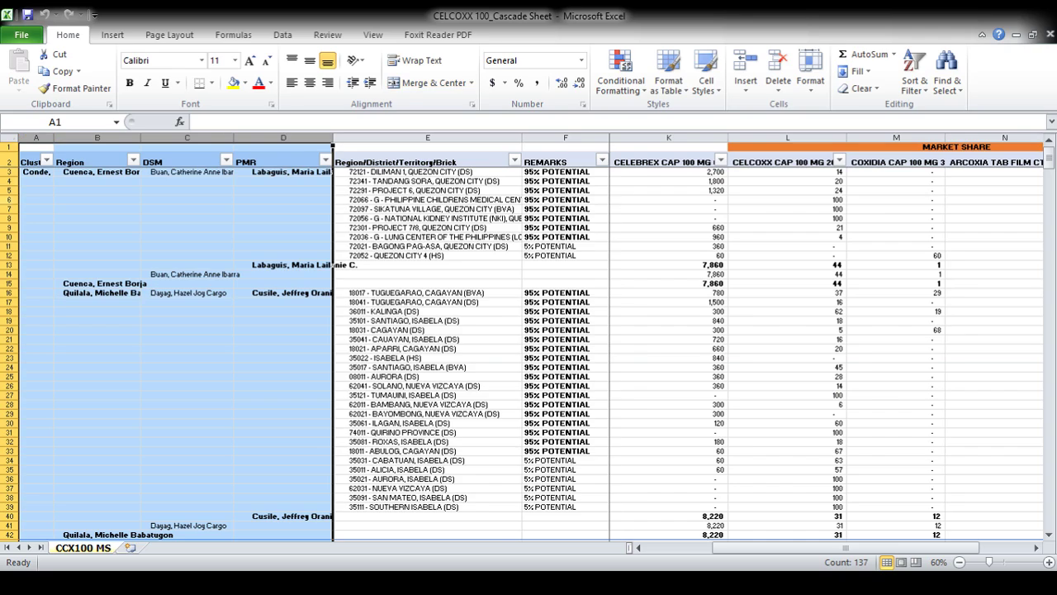
pyautogui.moveTo(54, 138); pyautogui.dragTo(53, 138)
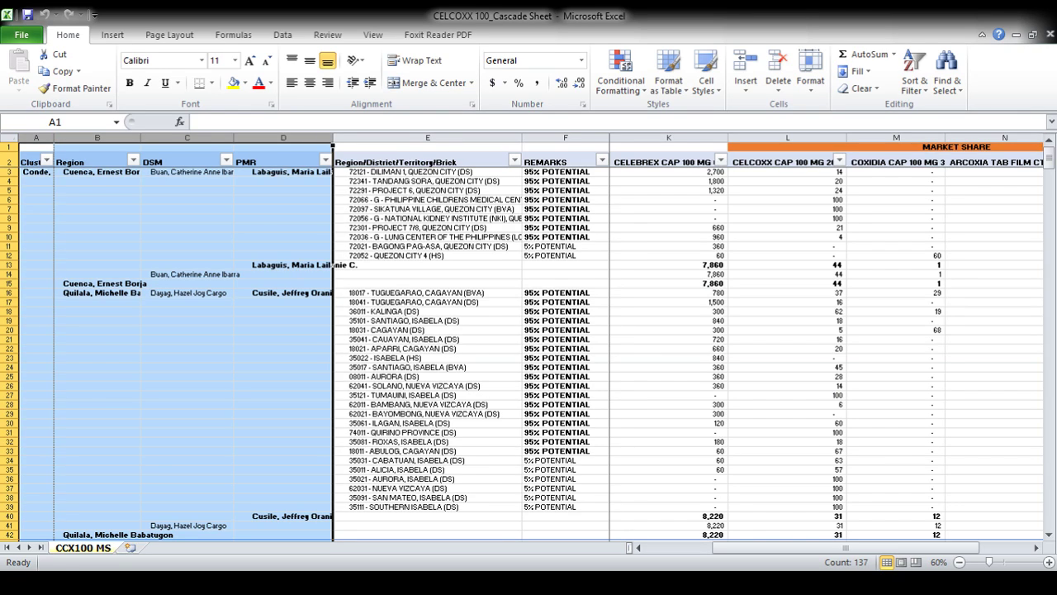
pyautogui.moveTo(53, 138); pyautogui.dragTo(51, 138)
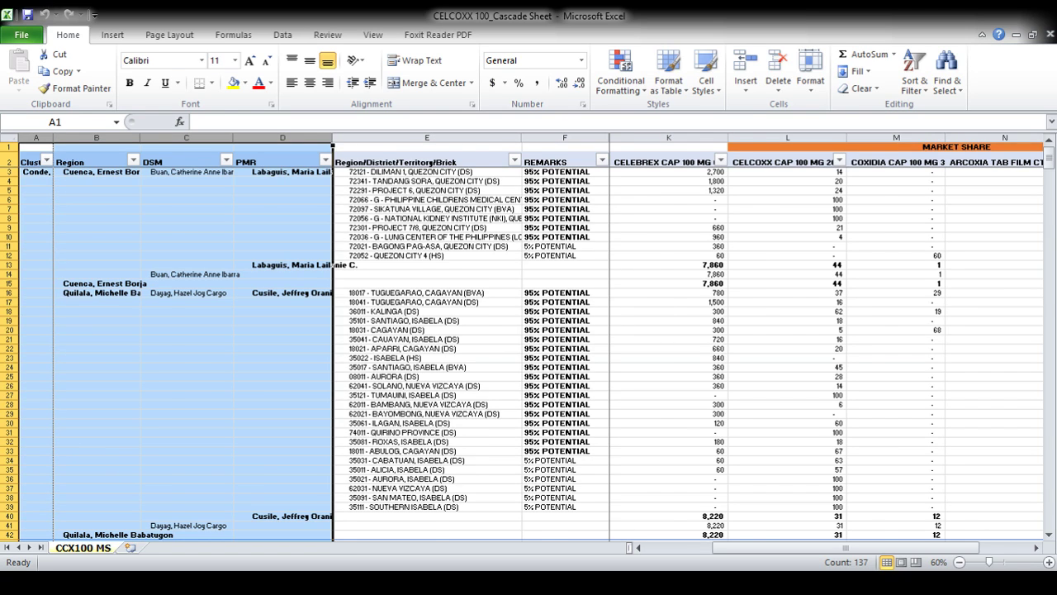
pyautogui.moveTo(333, 138); pyautogui.dragTo(157, 138)
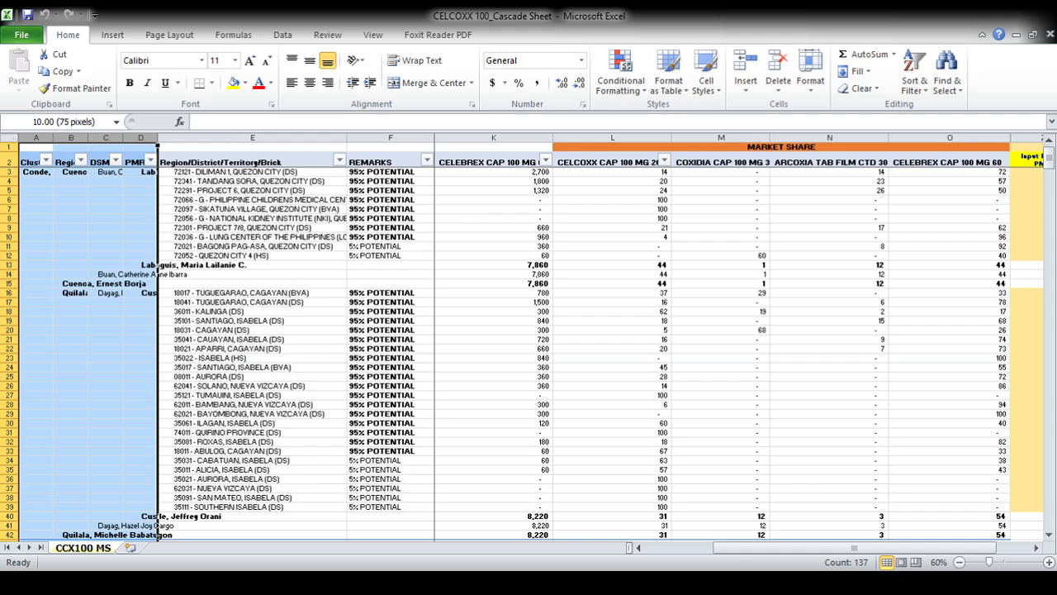
# Set columns G through O, covering product sales and market share, to a uniform width of 17.43
pyautogui.click(493, 138)
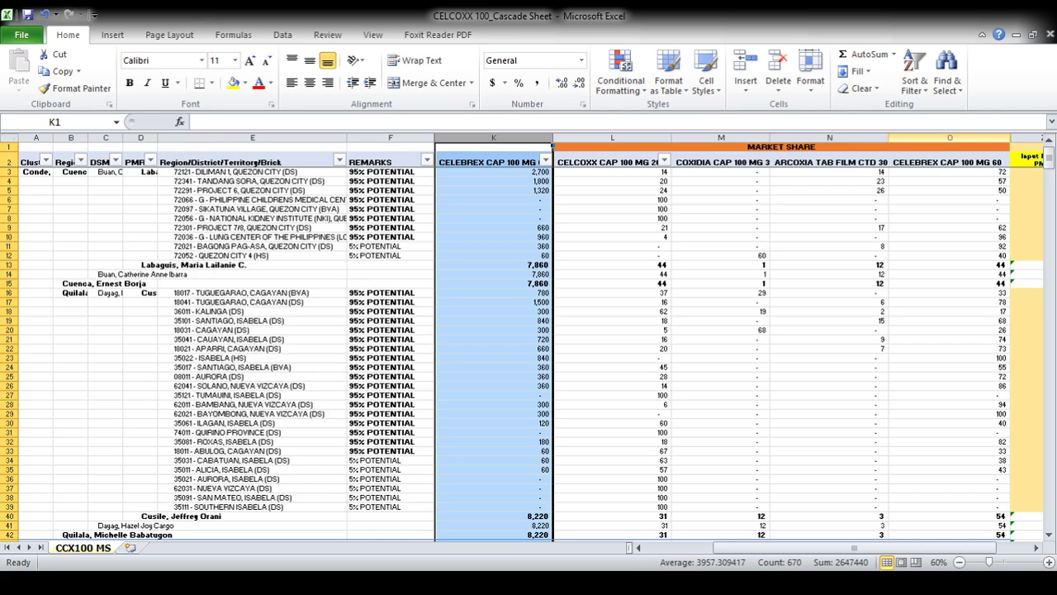
pyautogui.hotkey('ctrl', 'shift', 'Left')
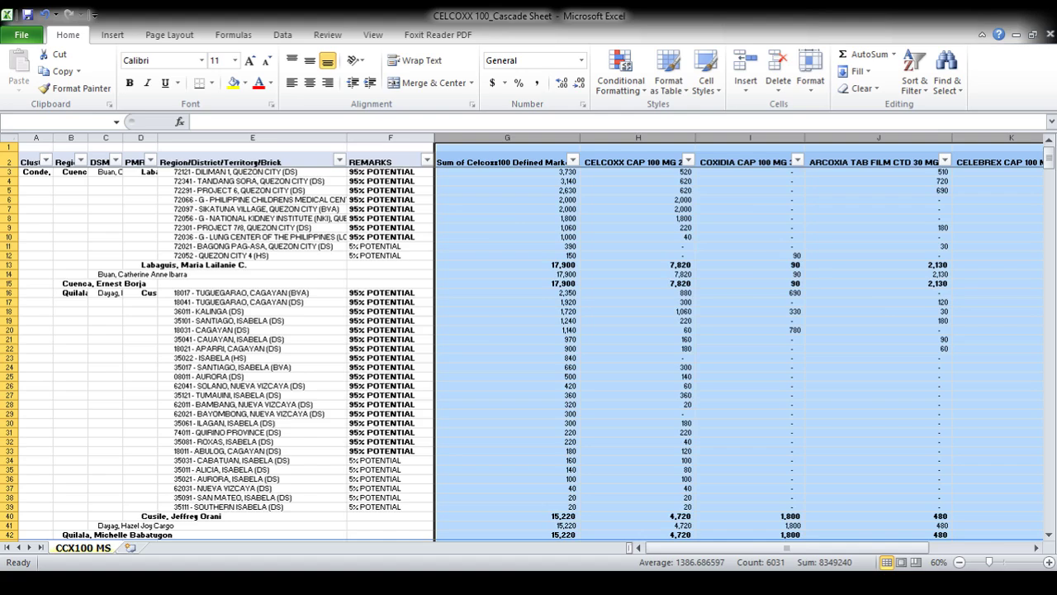
pyautogui.moveTo(580, 137); pyautogui.dragTo(494, 138)
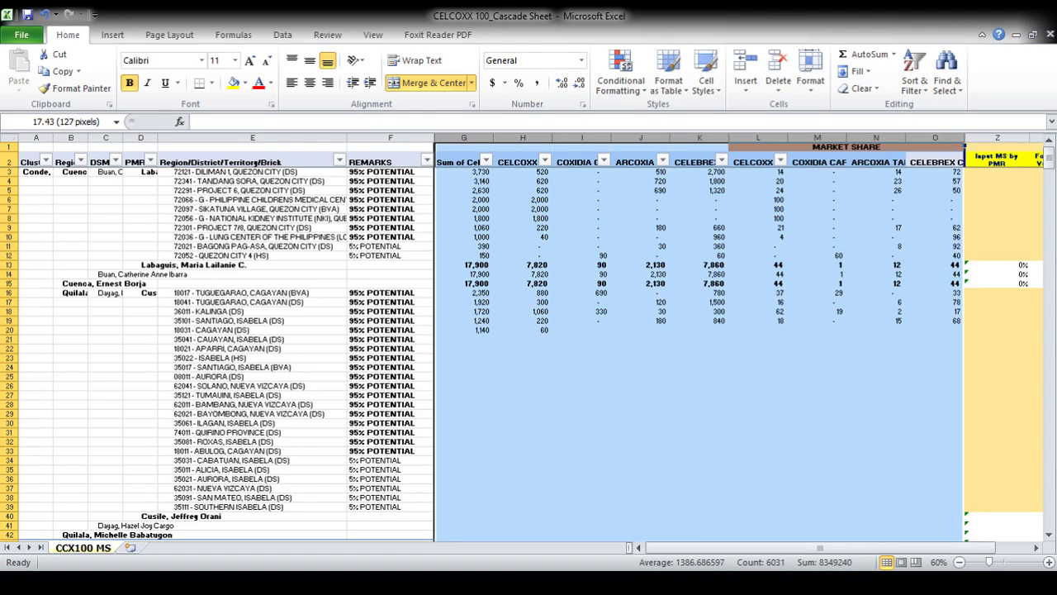
# Wrap the text of all column headings in row 2
pyautogui.click(11, 161)
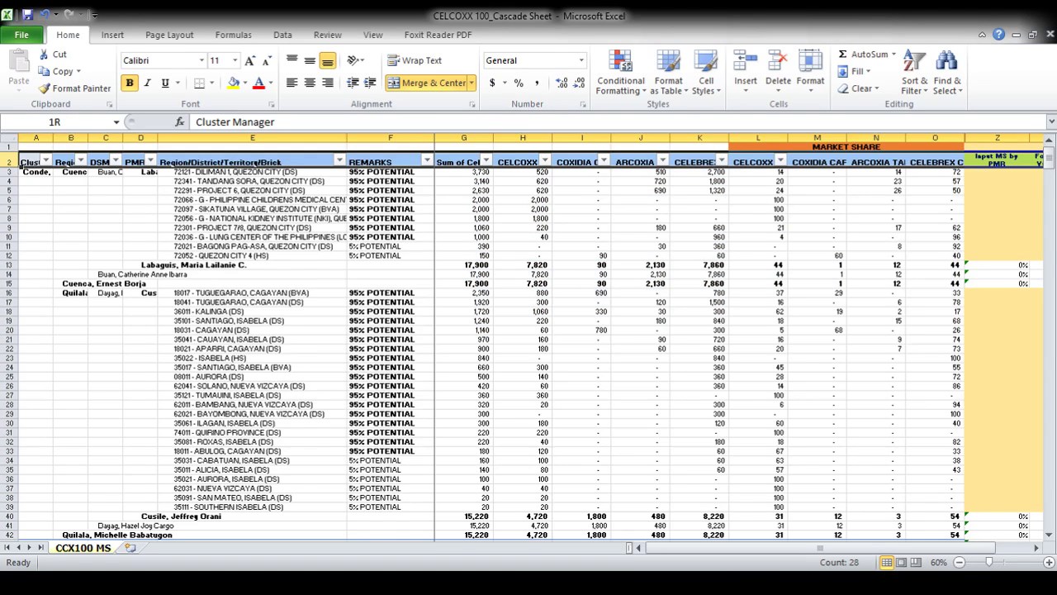
pyautogui.hotkey('alt', 'h')
pyautogui.press('w')
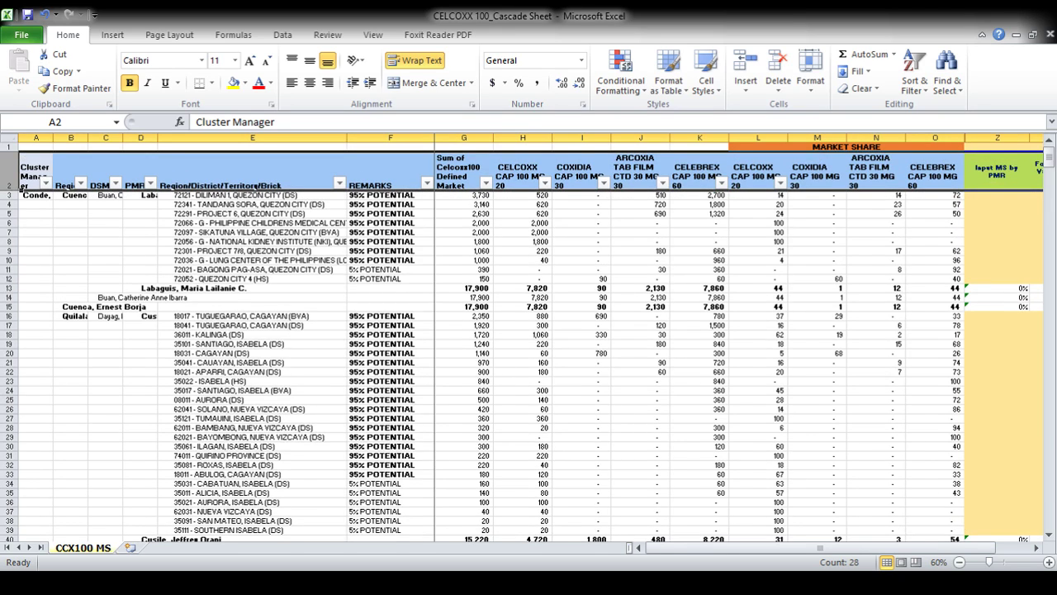
pyautogui.click(876, 278)
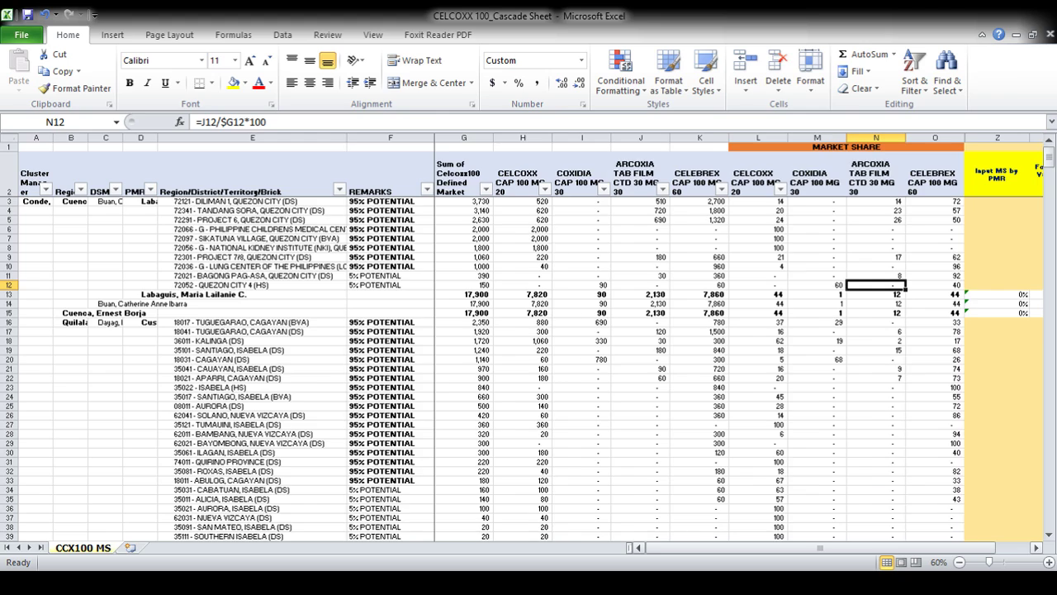
# Unhide column AB between the absolute value formula and Total Derived Market columns, giving columns Z through AC equal widths
pyautogui.hscroll(3, 743, 347)
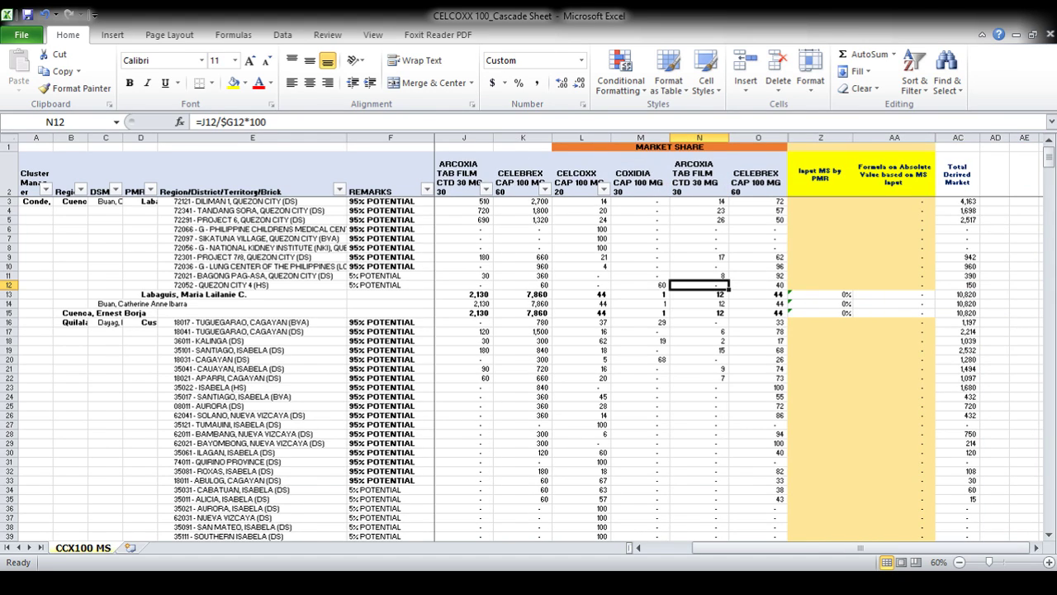
pyautogui.moveTo(820, 137); pyautogui.dragTo(958, 137)
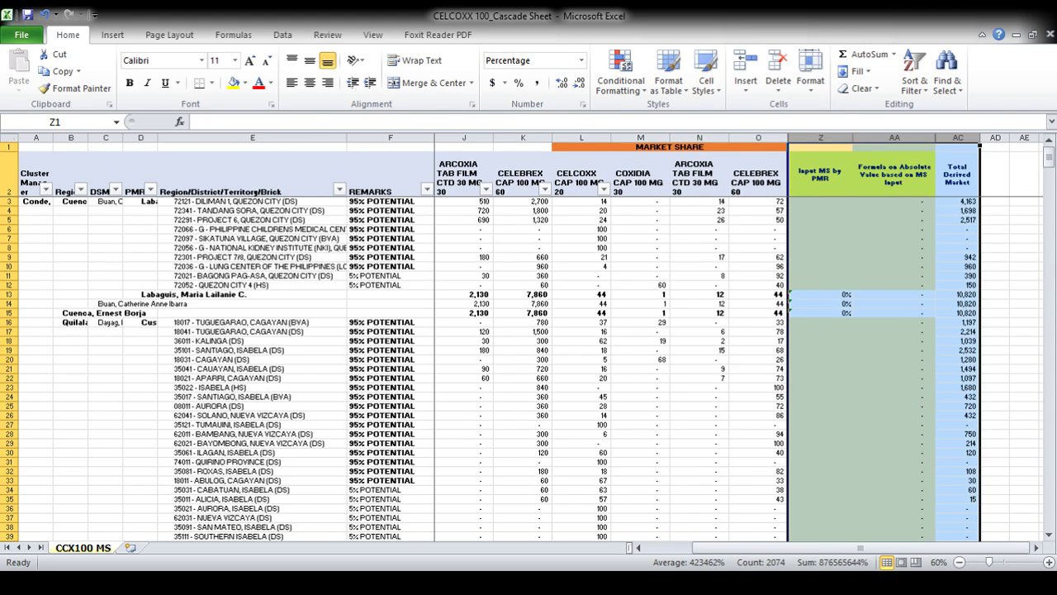
pyautogui.hotkey('ctrl', 'shift', '0')
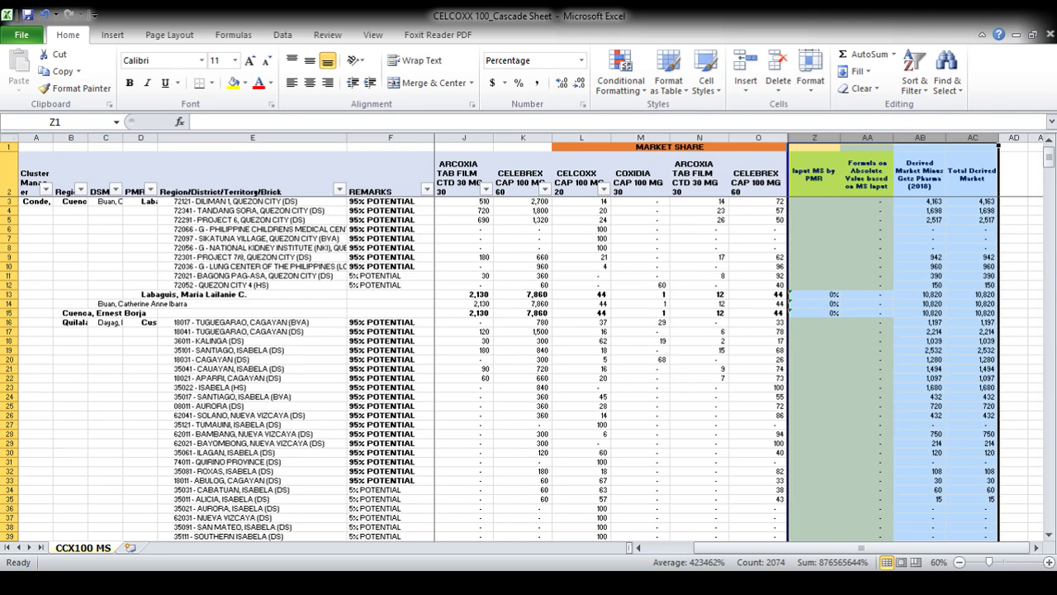
# Narrow columns Z through AC, from Input MS by PMR to Total Derived Market, to one compact equal width
pyautogui.moveTo(841, 137); pyautogui.dragTo(835, 137)
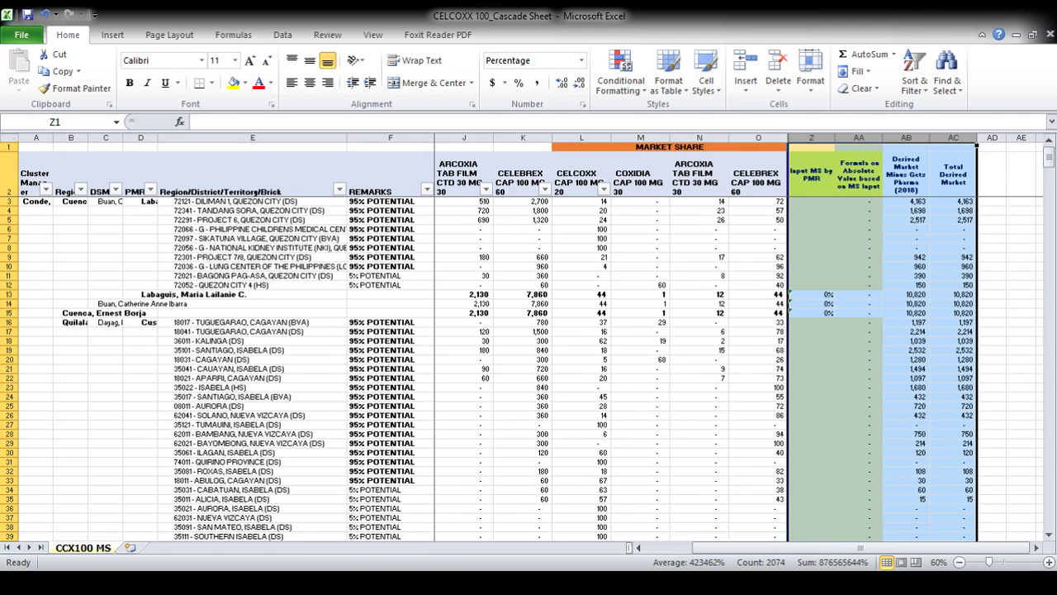
pyautogui.hscroll(-1, 735, 339)
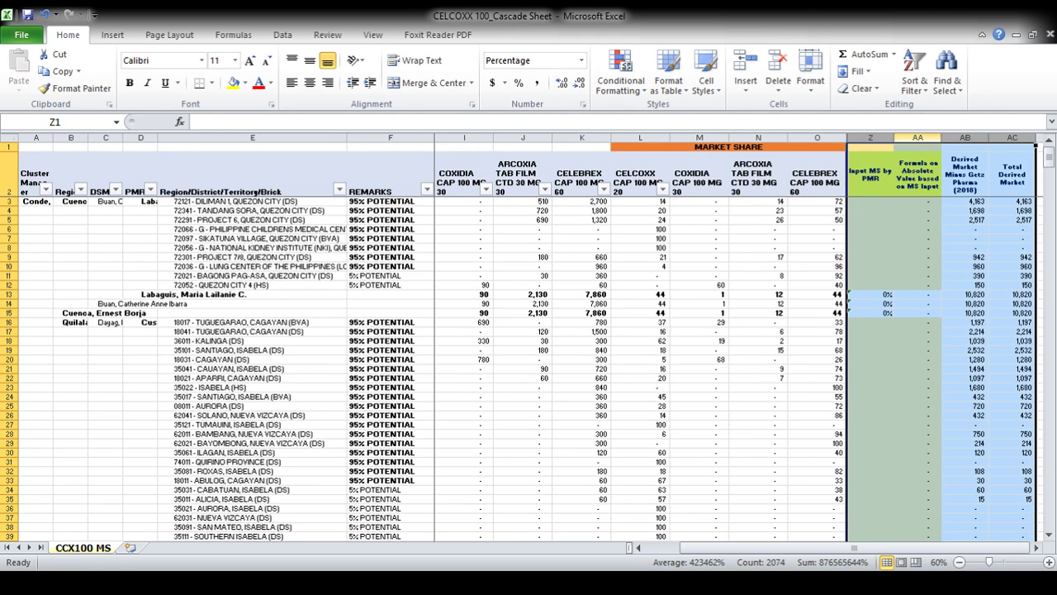
pyautogui.moveTo(917, 138); pyautogui.dragTo(890, 137)
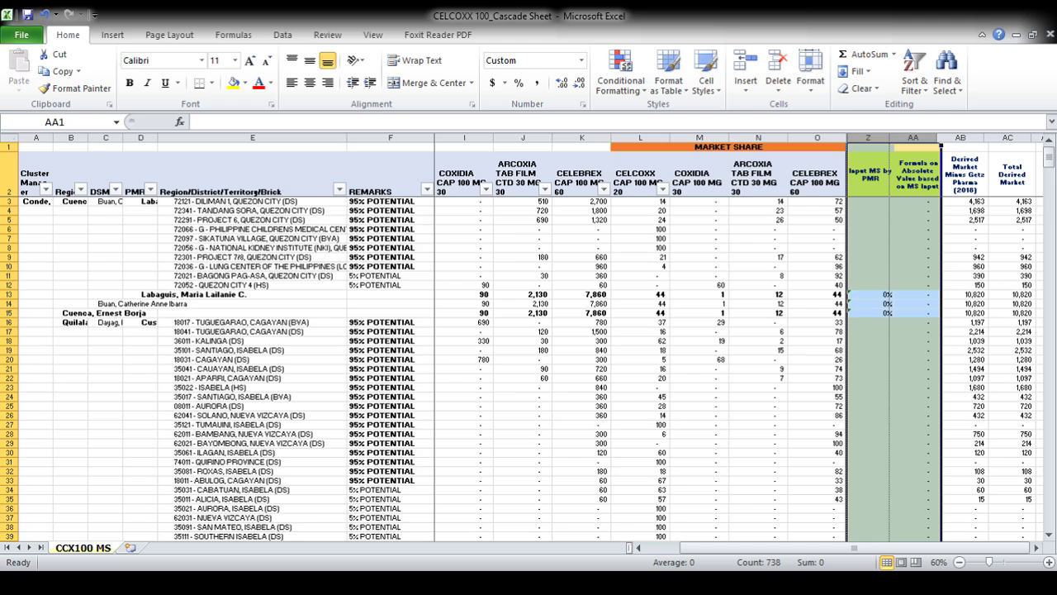
pyautogui.hscroll(-2, 735, 339)
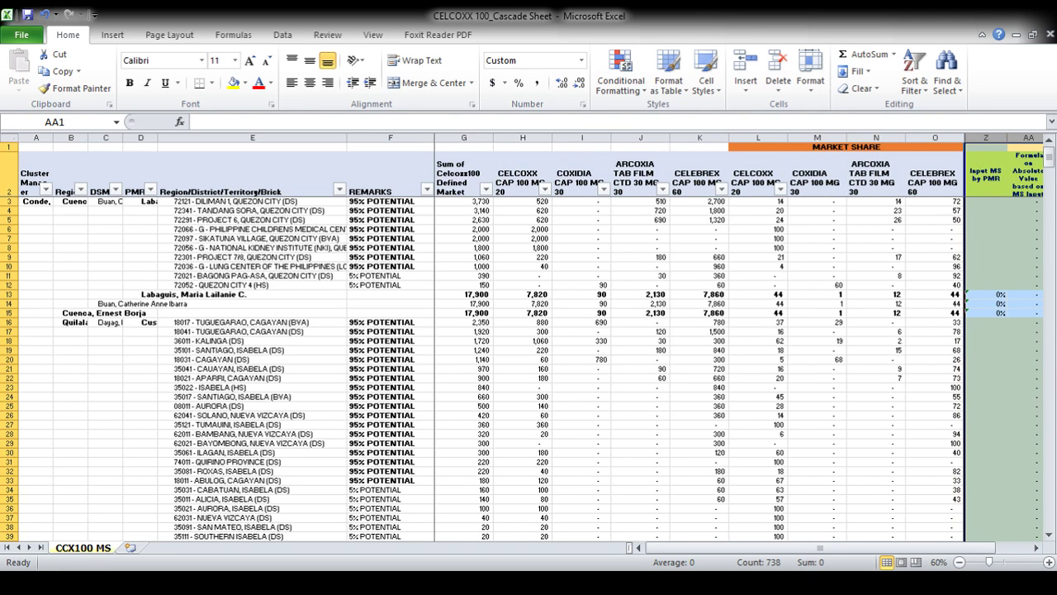
pyautogui.hscroll(2, 735, 338)
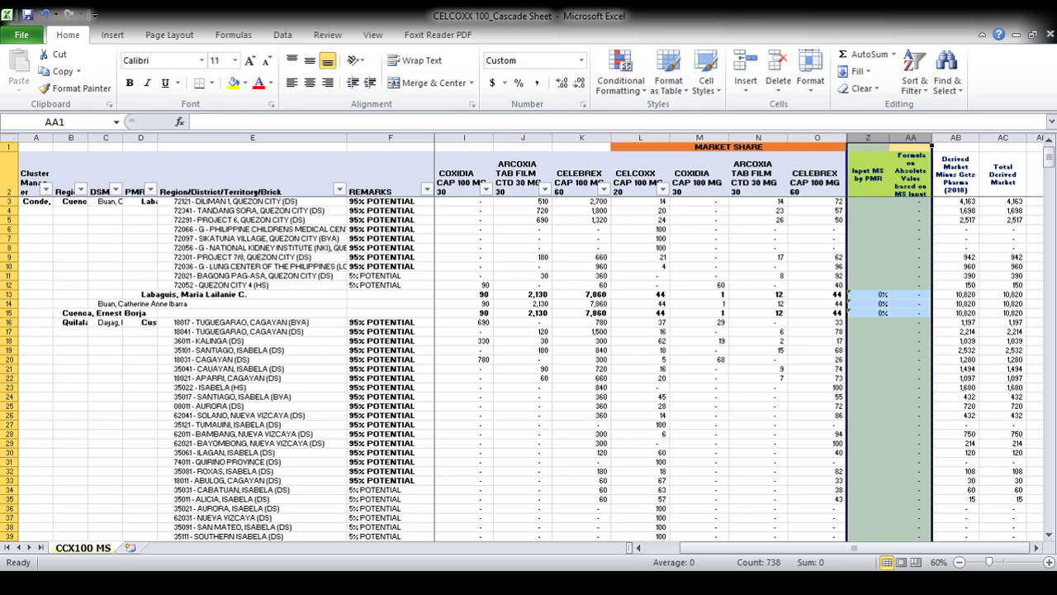
pyautogui.moveTo(956, 138); pyautogui.dragTo(1003, 138)
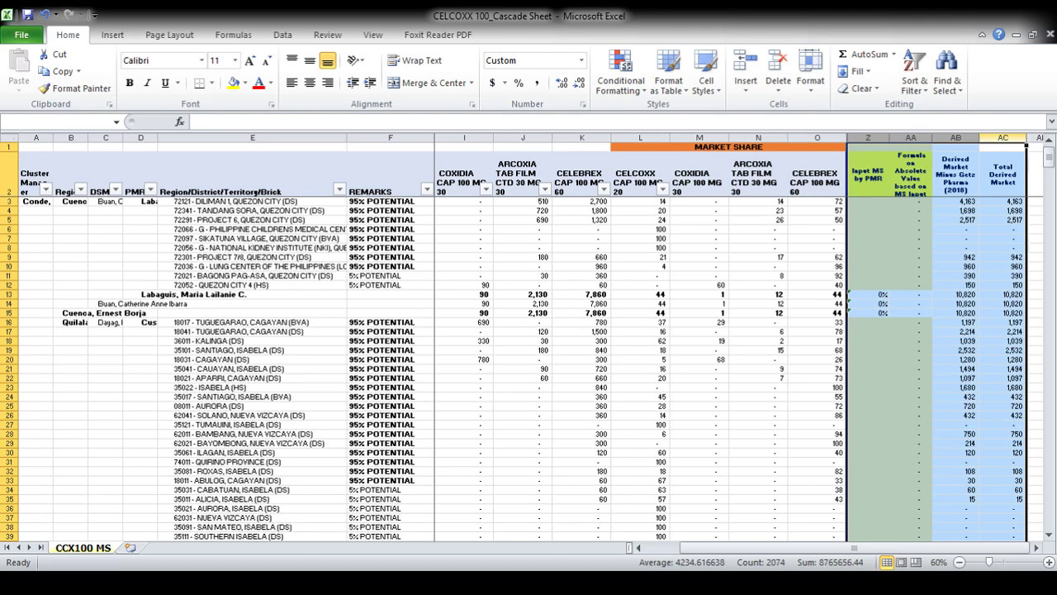
pyautogui.hotkey('alt', 'h')
pyautogui.press('o')
pyautogui.press('i')
pyautogui.hscroll(-2, 661, 347)
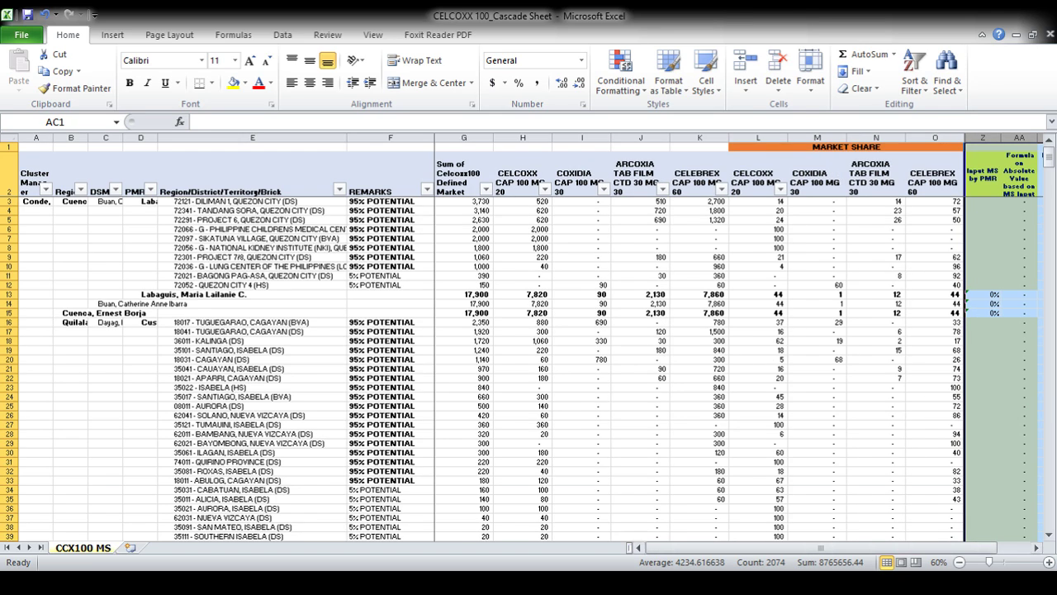
# Narrow columns G through O a little more, keeping them at one equal width
pyautogui.hotkey('ctrl', 'shift', 'Left')
pyautogui.hotkey('ctrl', 'shift', 'Down')
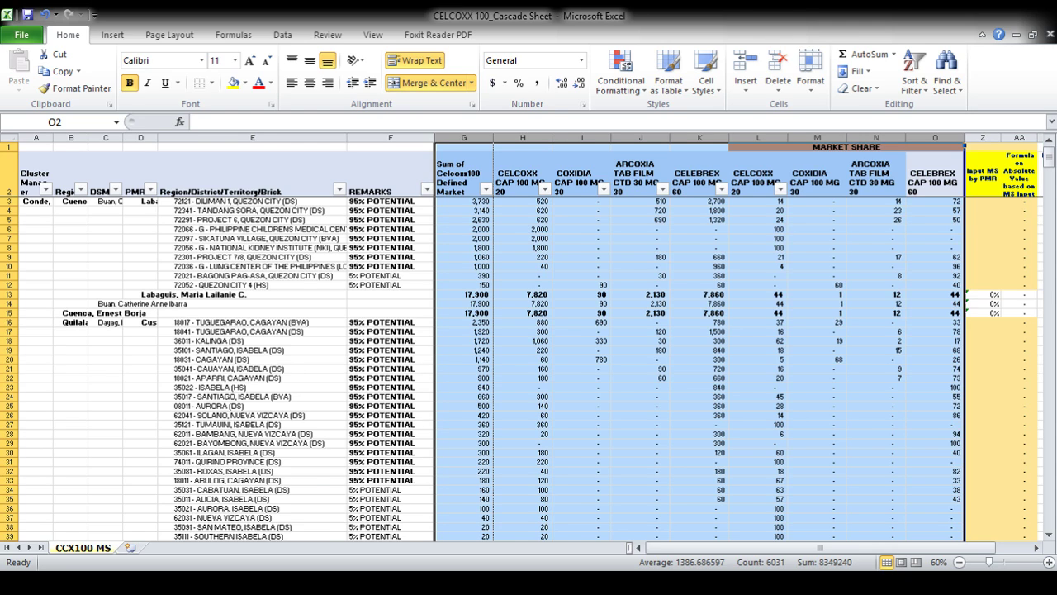
pyautogui.hotkey('alt', 'h')
pyautogui.press('o')
pyautogui.press('i')
# Narrow the REMARKS column to fit its potential labels
pyautogui.moveTo(390, 137)
pyautogui.mouseDown()
pyautogui.moveTo(464, 137)
pyautogui.moveTo(390, 137)
pyautogui.mouseUp()
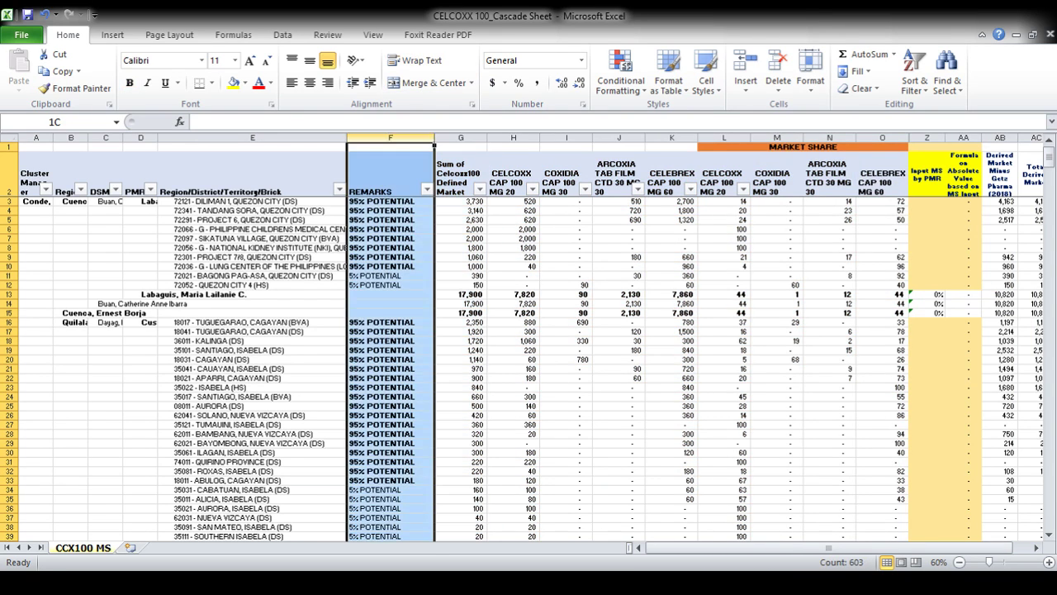
pyautogui.hotkey('alt', 'h')
pyautogui.press('o')
pyautogui.press('i')
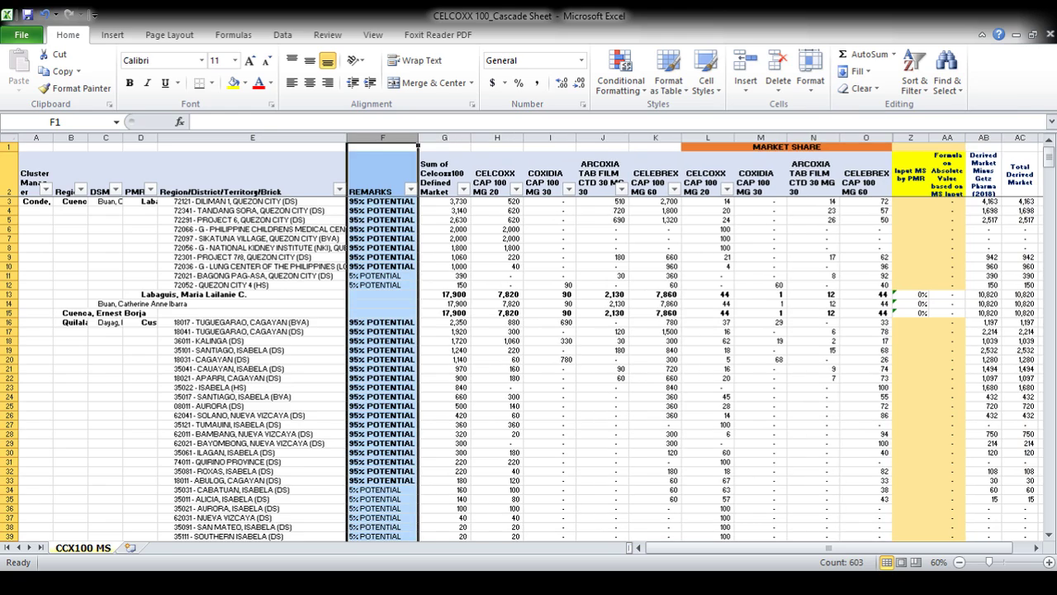
pyautogui.click(707, 406)
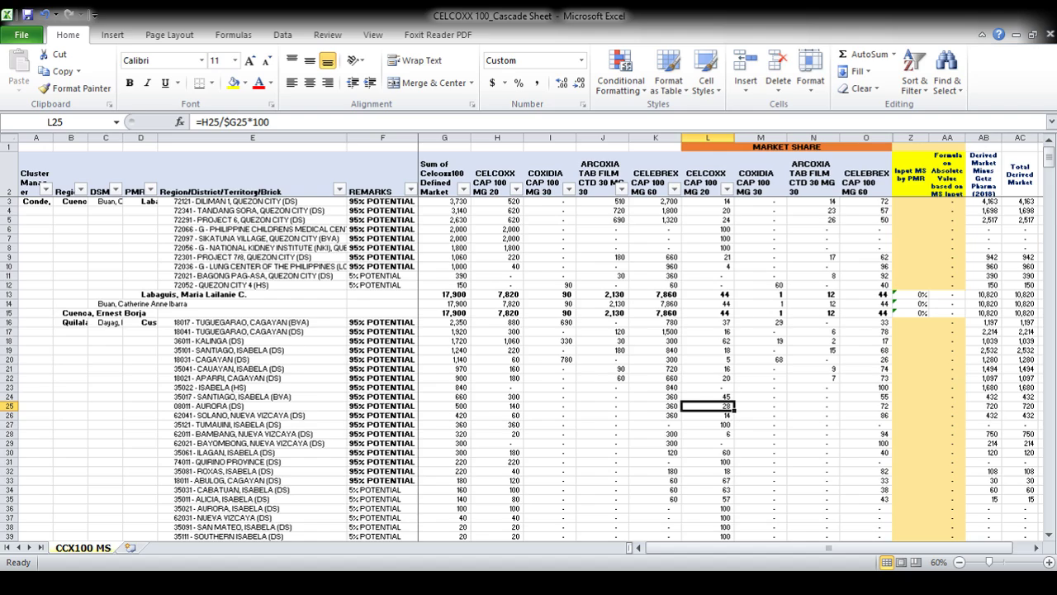
# Examine the ARCOXIA market share formula in row 10 and the full brick names in rows 8 to 10
pyautogui.click(814, 266)
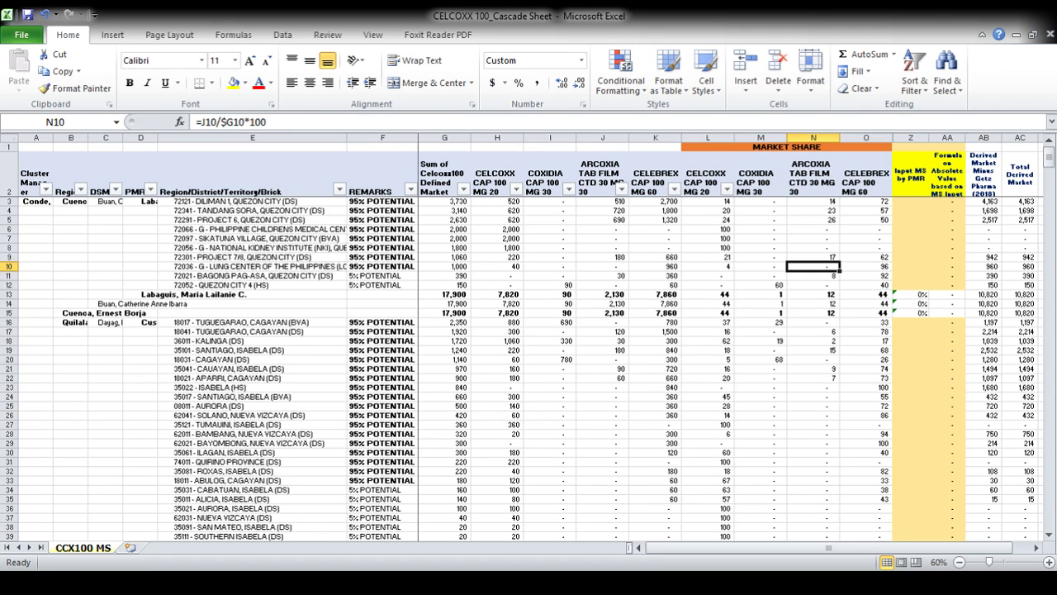
pyautogui.scroll(2, 529, 330)
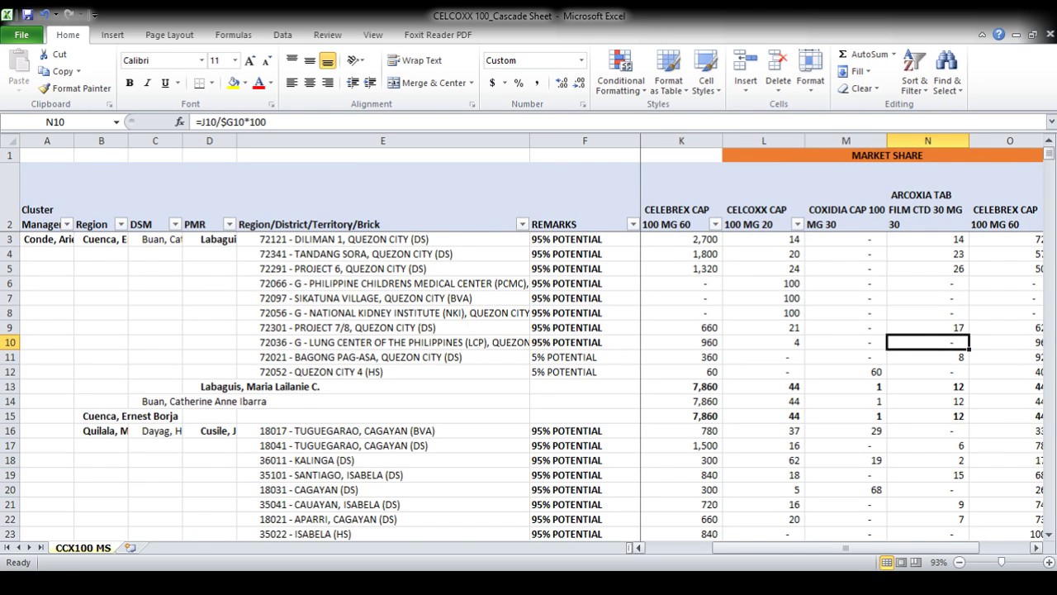
pyautogui.scroll(-2, 528, 331)
pyautogui.click(290, 276)
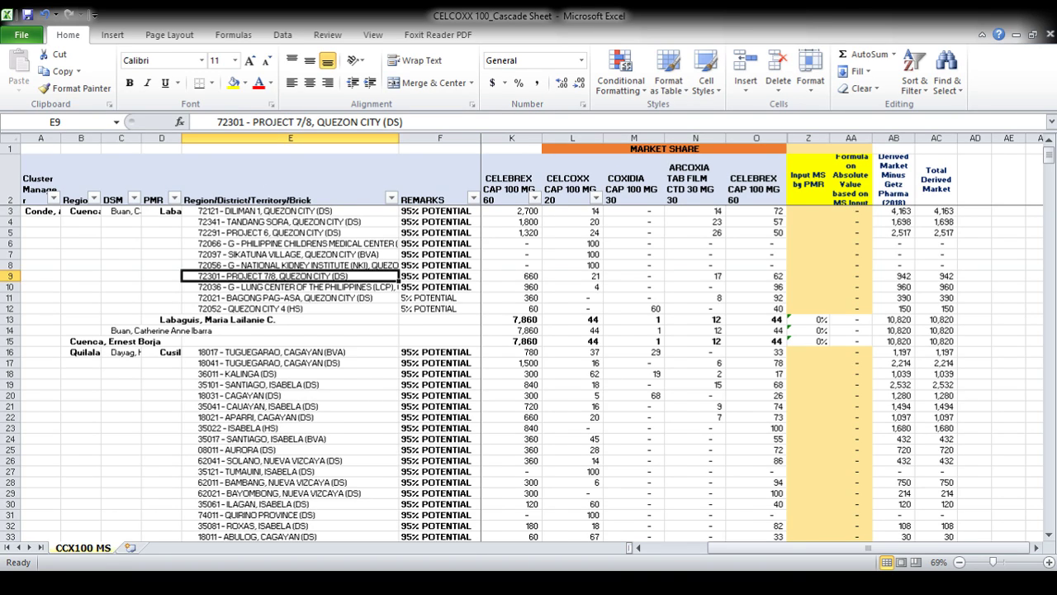
pyautogui.click(290, 286)
pyautogui.click(290, 265)
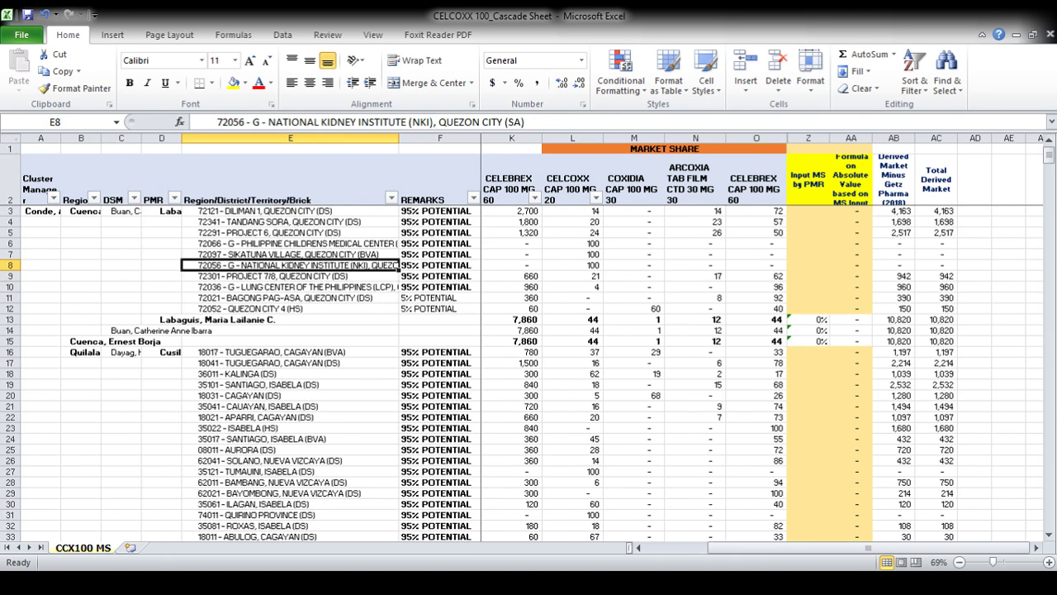
pyautogui.click(290, 286)
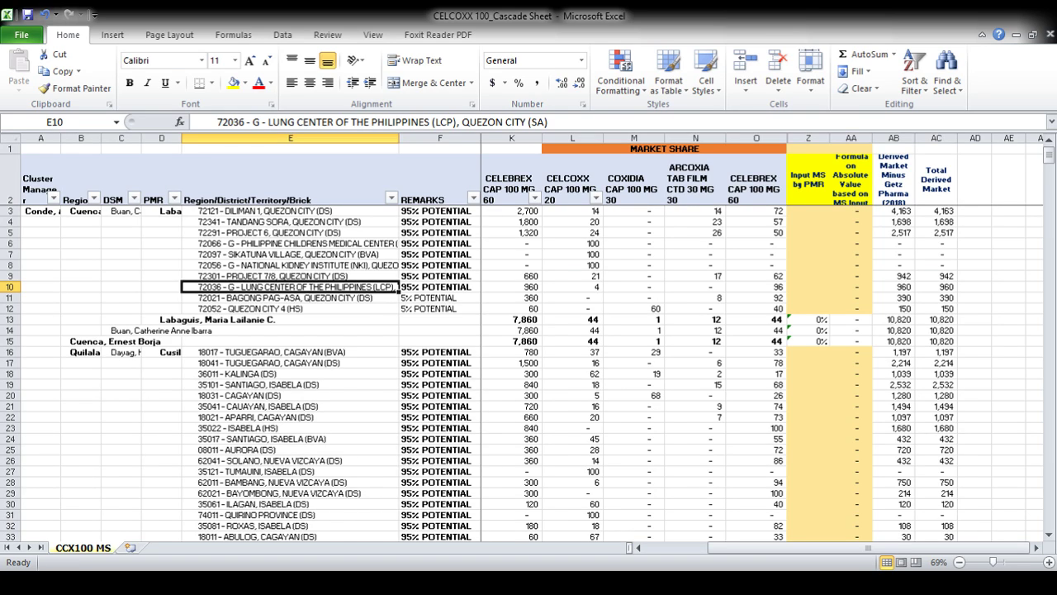
# Enter an Input MS by PMR of 20% for DILIMAN 1 and 40% for TANDANG SORA
pyautogui.click(808, 211)
pyautogui.write('20')
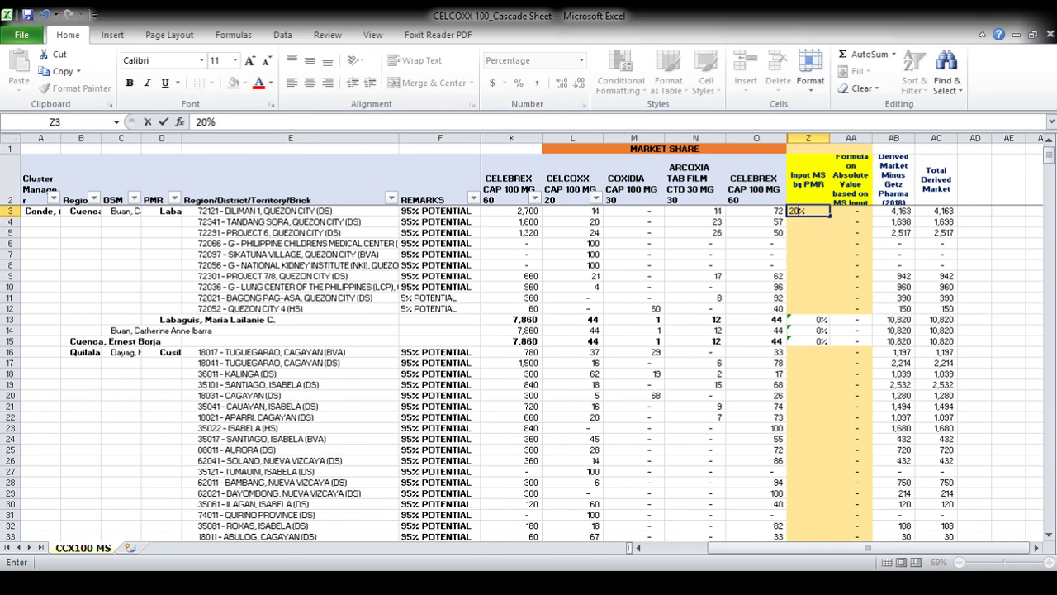
pyautogui.press('Return')
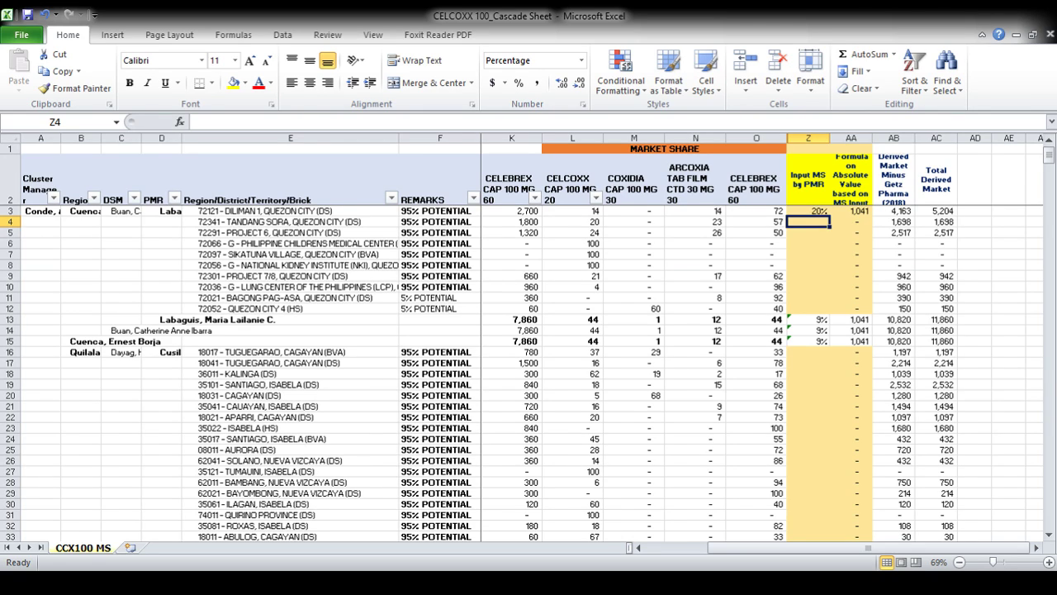
pyautogui.write('40')
pyautogui.press('Return')
pyautogui.press('Return')
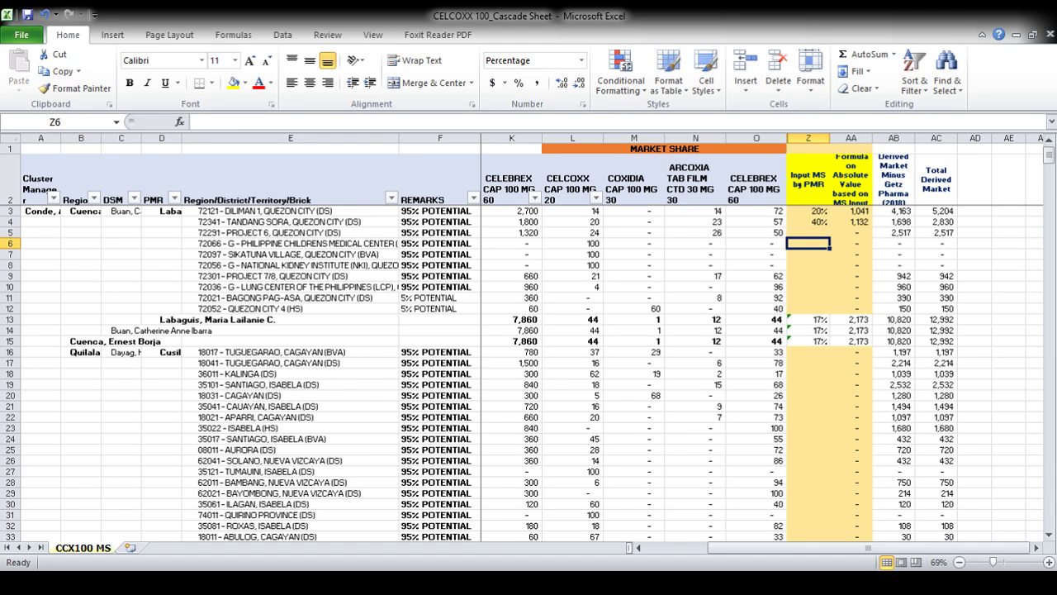
# Enter an Input MS by PMR of 100% for Philippine Childrens Medical Center, SIKATUNA VILLAGE and National Kidney Institute in rows 6 to 8
pyautogui.write('100')
pyautogui.press('Return')
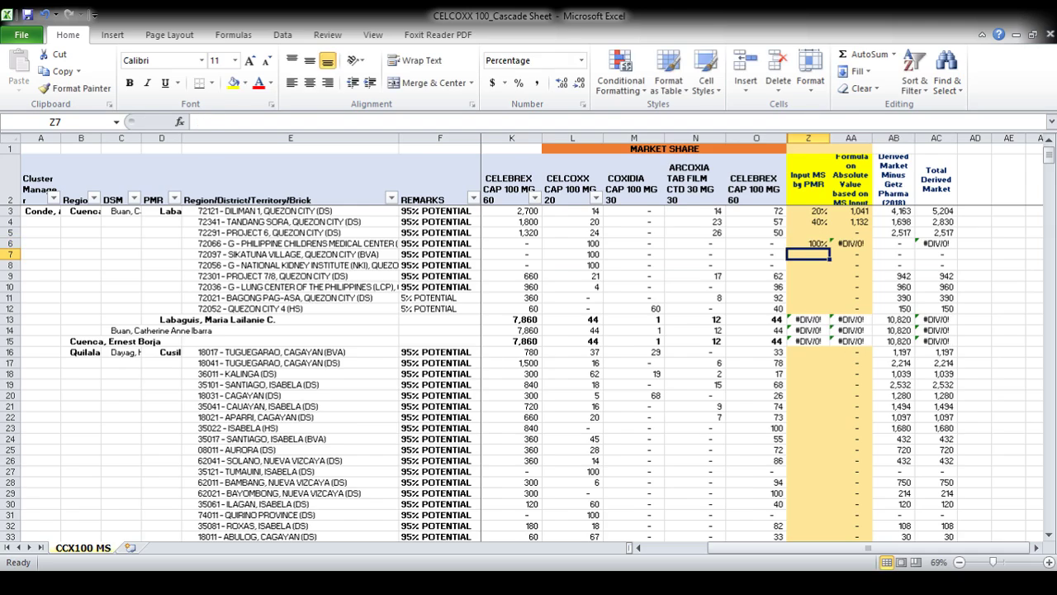
pyautogui.write('100')
pyautogui.press('Return')
pyautogui.write('100')
pyautogui.press('Return')
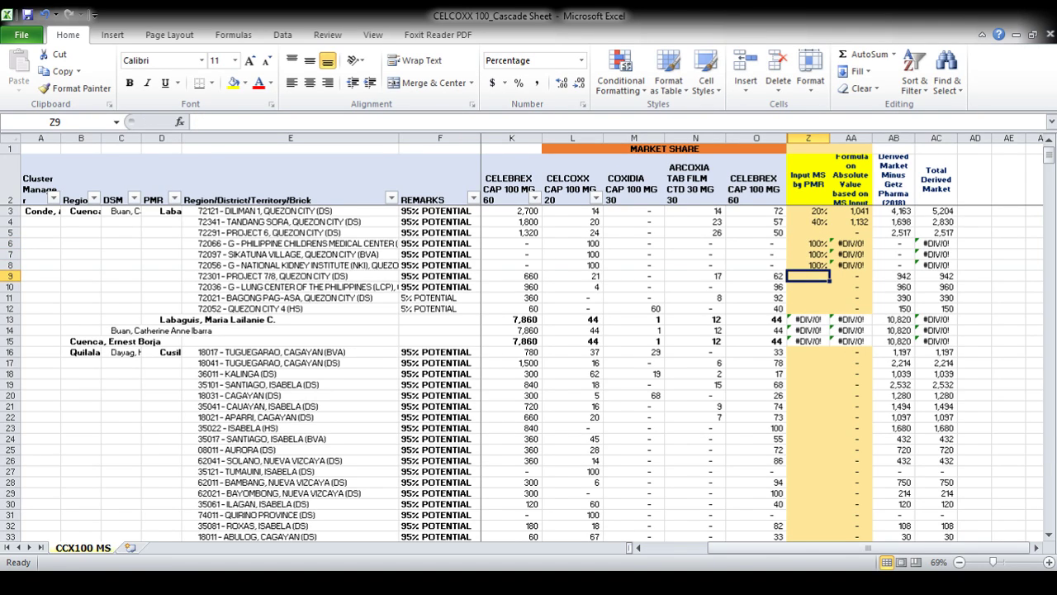
# Enter an Input MS by PMR of 15% for PROJECT 7/8 and 100% for Lung Center of the Philippines
pyautogui.write('15')
pyautogui.press('Return')
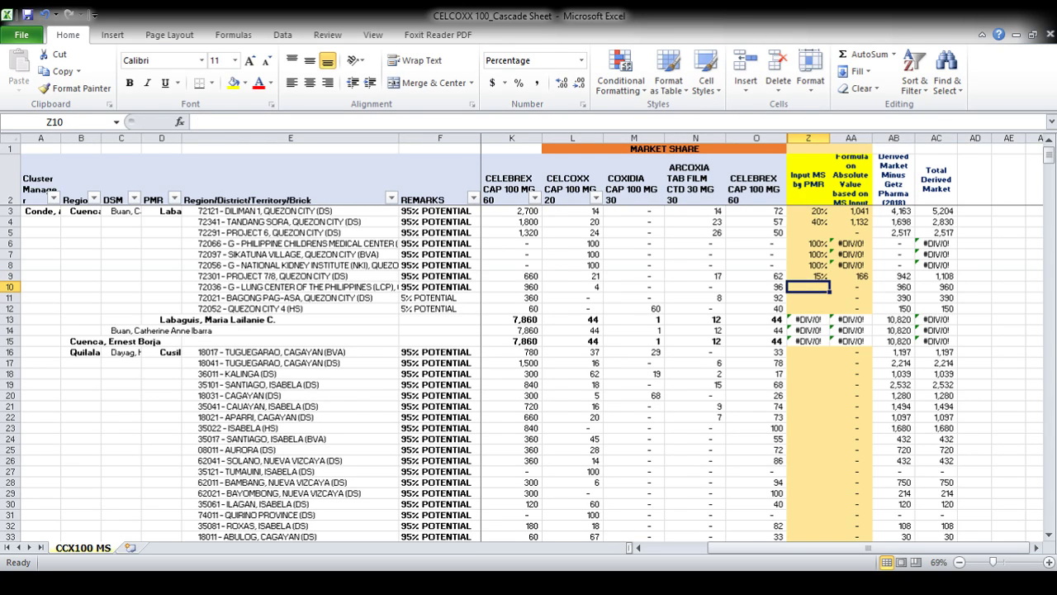
pyautogui.write('100')
pyautogui.press('Return')
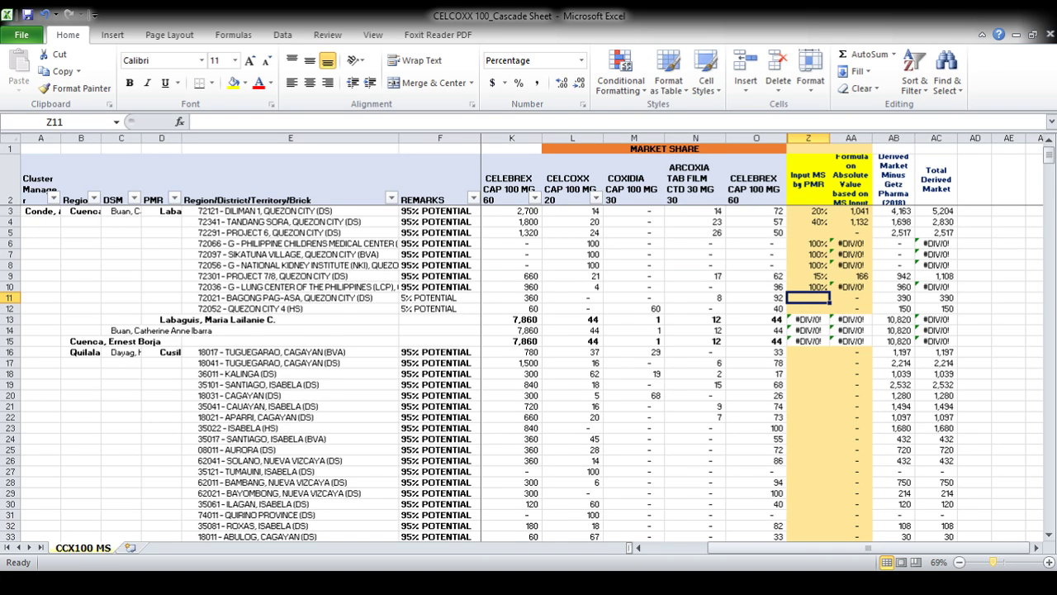
# Narrow the Cluster Manager, Region, DSM and PMR columns to a compact width
pyautogui.moveTo(993, 562); pyautogui.dragTo(1001, 562)
pyautogui.click(1035, 547)
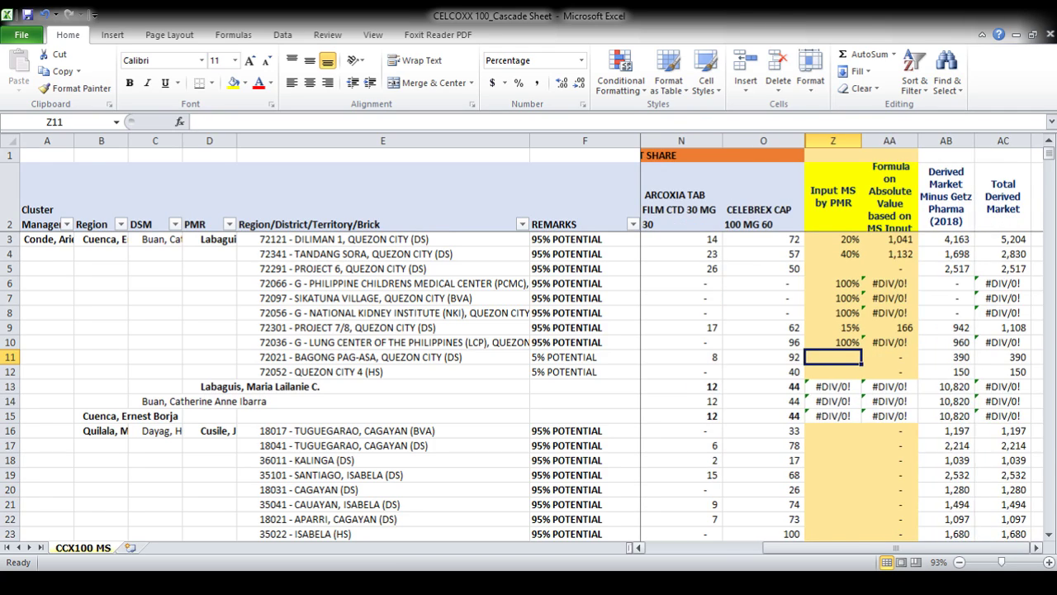
pyautogui.hscroll(-1, 924, 339)
pyautogui.hscroll(1, 923, 338)
pyautogui.scroll(-1, 522, 337)
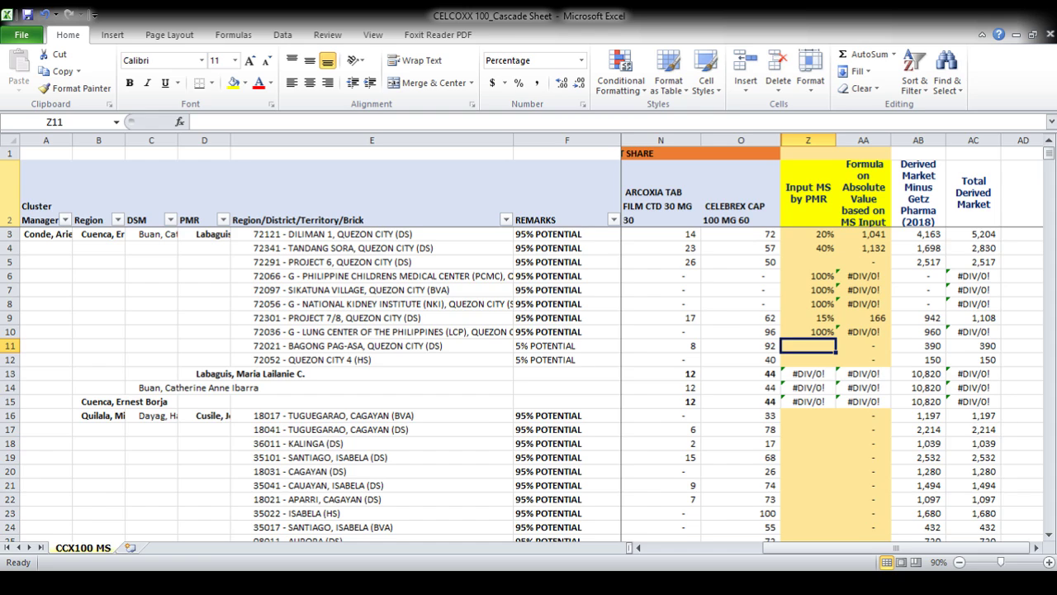
pyautogui.moveTo(73, 141)
pyautogui.mouseDown()
pyautogui.moveTo(56, 140)
pyautogui.moveTo(84, 140)
pyautogui.mouseUp()
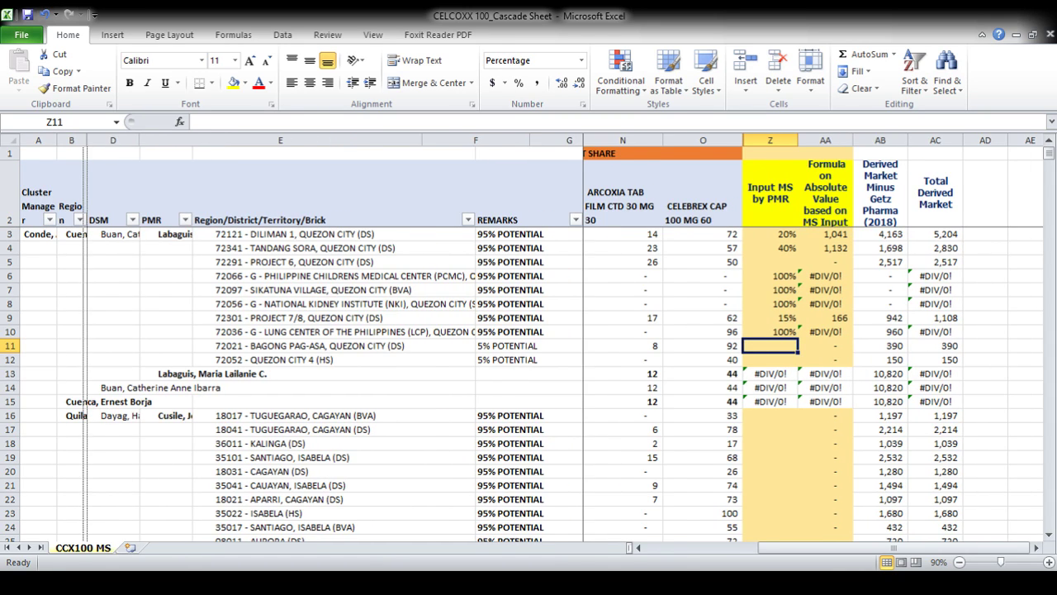
pyautogui.click(577, 141)
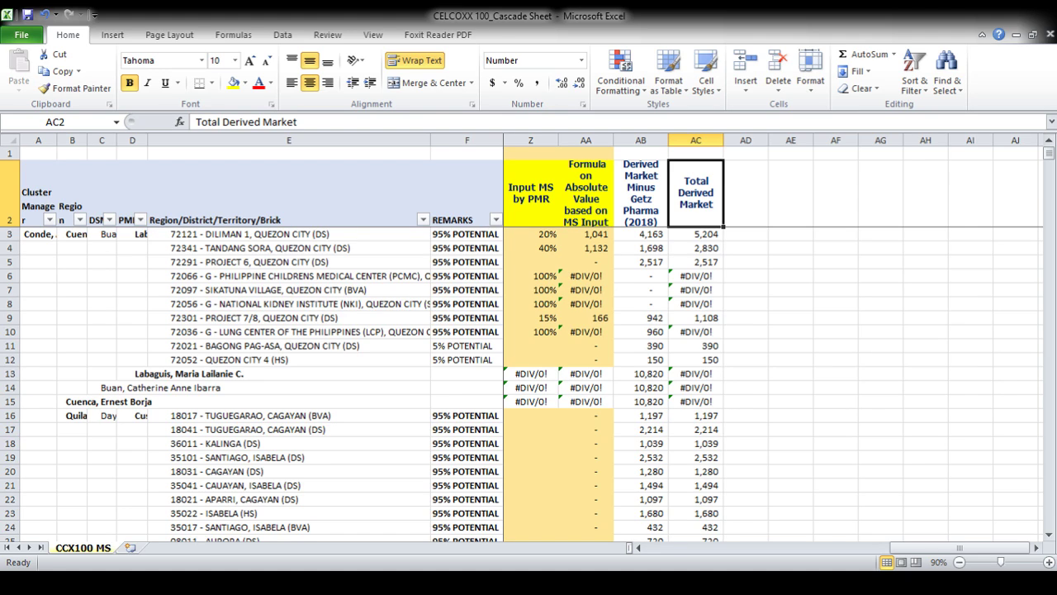
# Unhide the CU SALES column for CELCOXX CAP 100 MG 20 between the market share and Input MS by PMR columns
pyautogui.moveTo(531, 140); pyautogui.dragTo(466, 139)
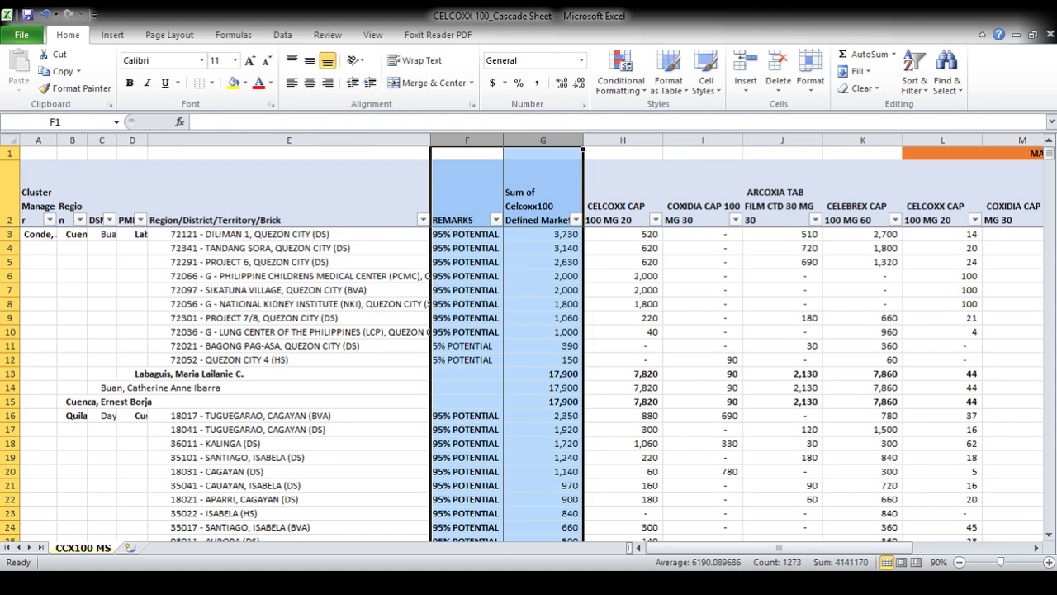
pyautogui.click(623, 276)
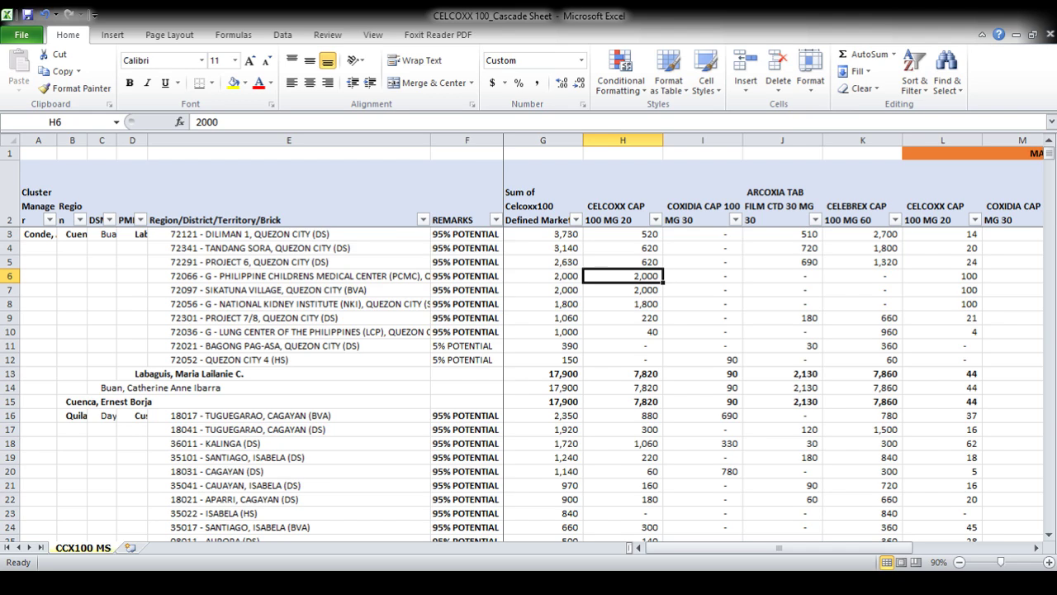
pyautogui.hscroll(5, 774, 338)
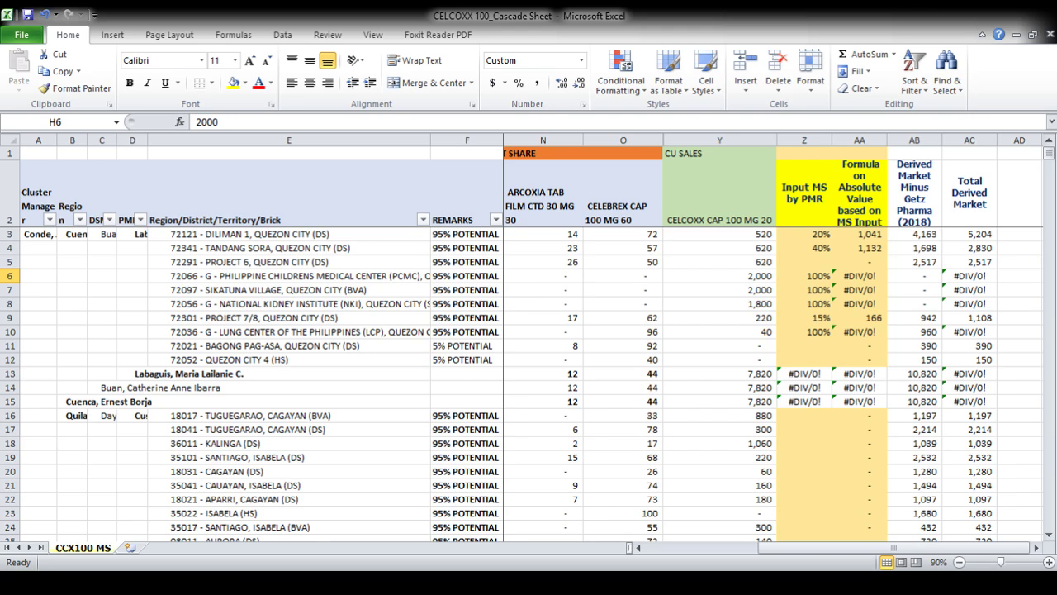
# Narrow the REMARKS column further, to about half its width
pyautogui.moveTo(543, 140); pyautogui.dragTo(1041, 140)
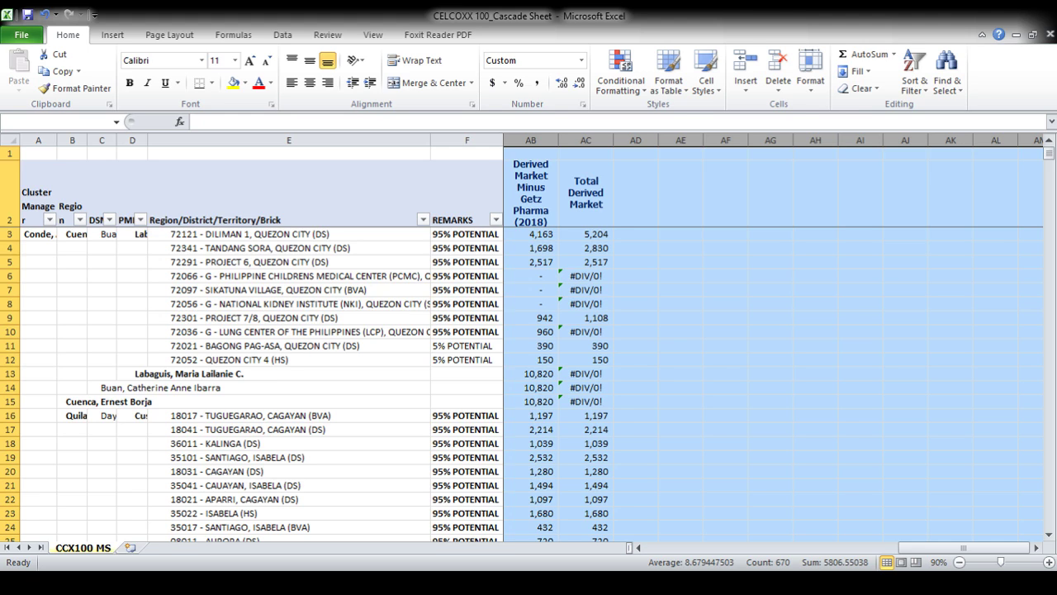
pyautogui.press('Left')
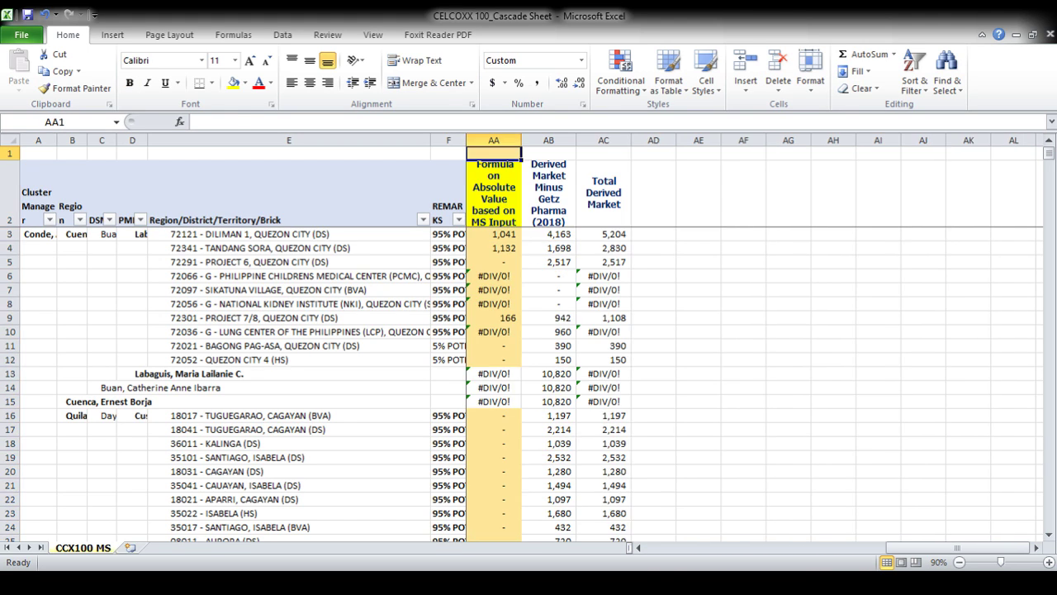
pyautogui.press('Left')
pyautogui.press('Left')
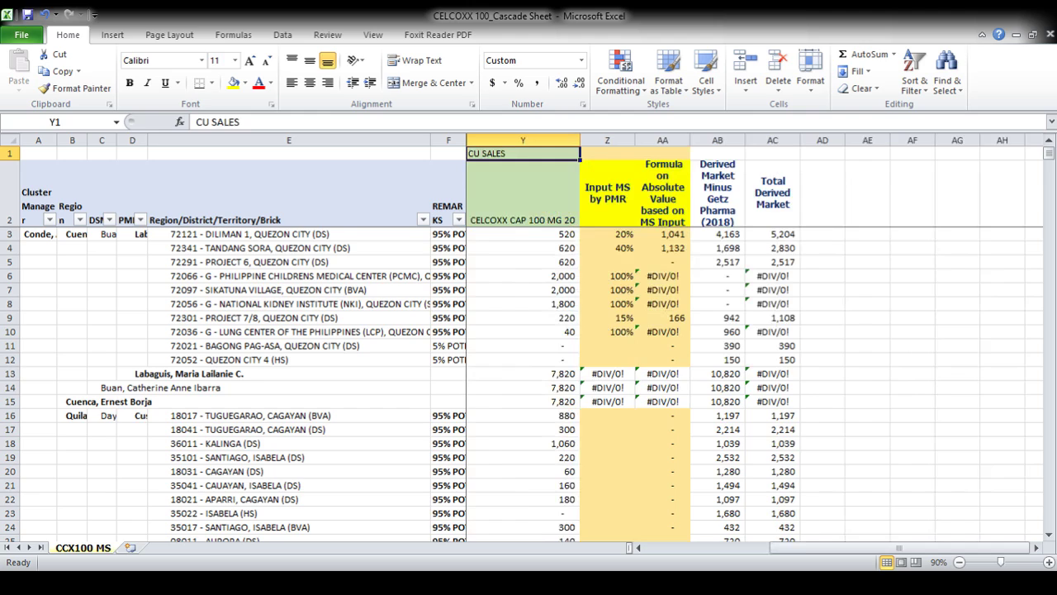
# Review the columns along row 1 from the brick names through market share and CU SALES to Total Derived Market
pyautogui.click(288, 153)
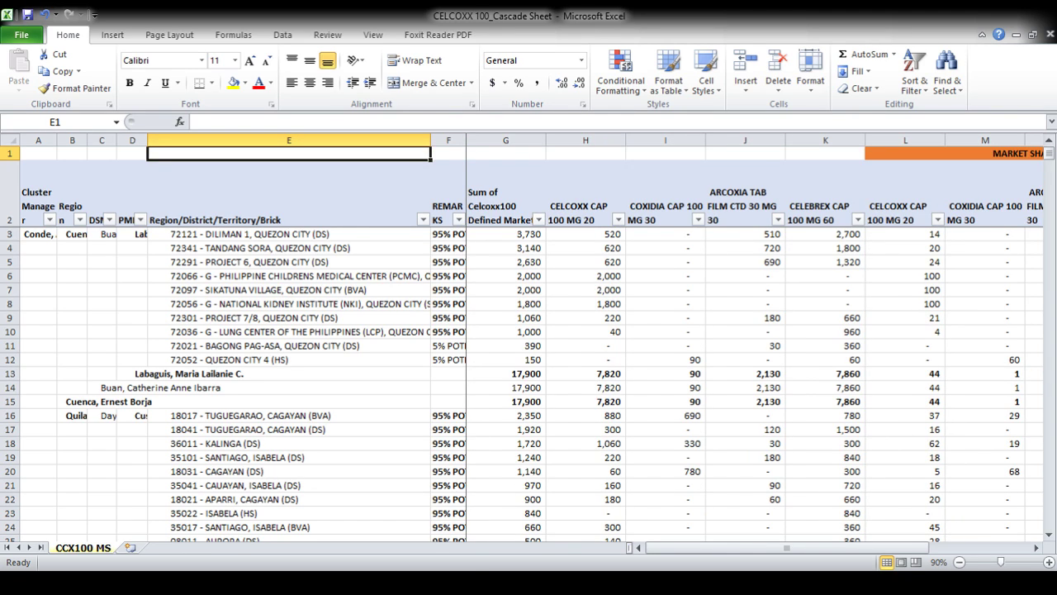
pyautogui.click(448, 153)
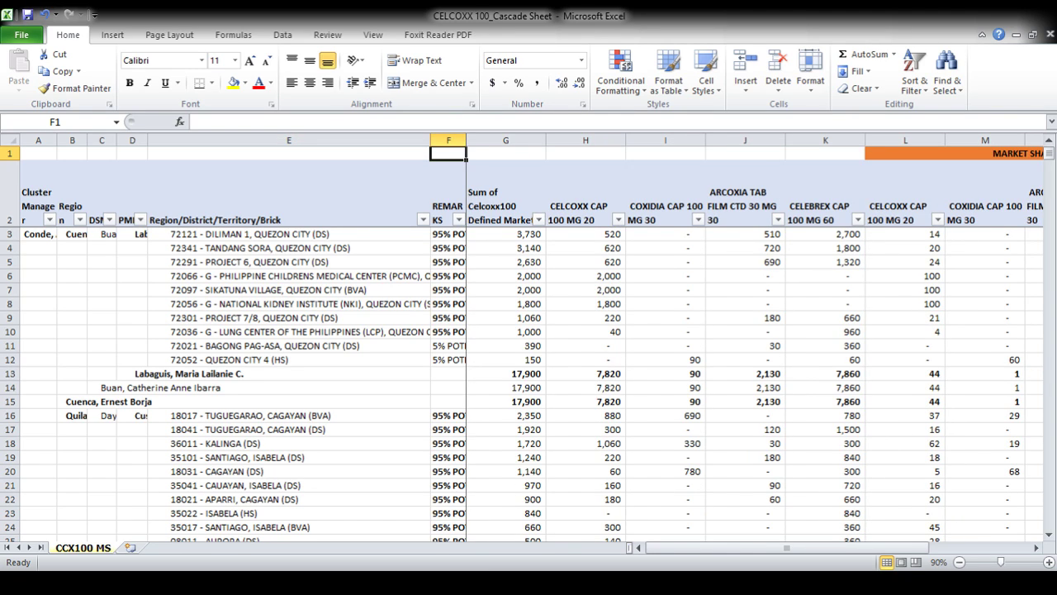
pyautogui.click(506, 152)
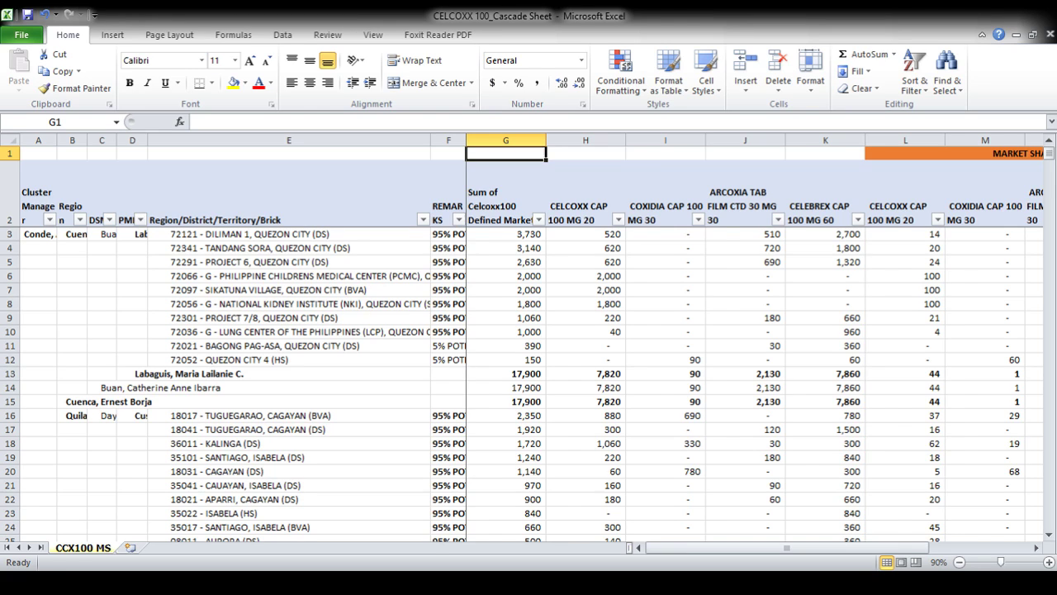
pyautogui.hotkey('ctrl', 'Right')
pyautogui.hotkey('ctrl', 'Right')
pyautogui.hotkey('ctrl', 'Right')
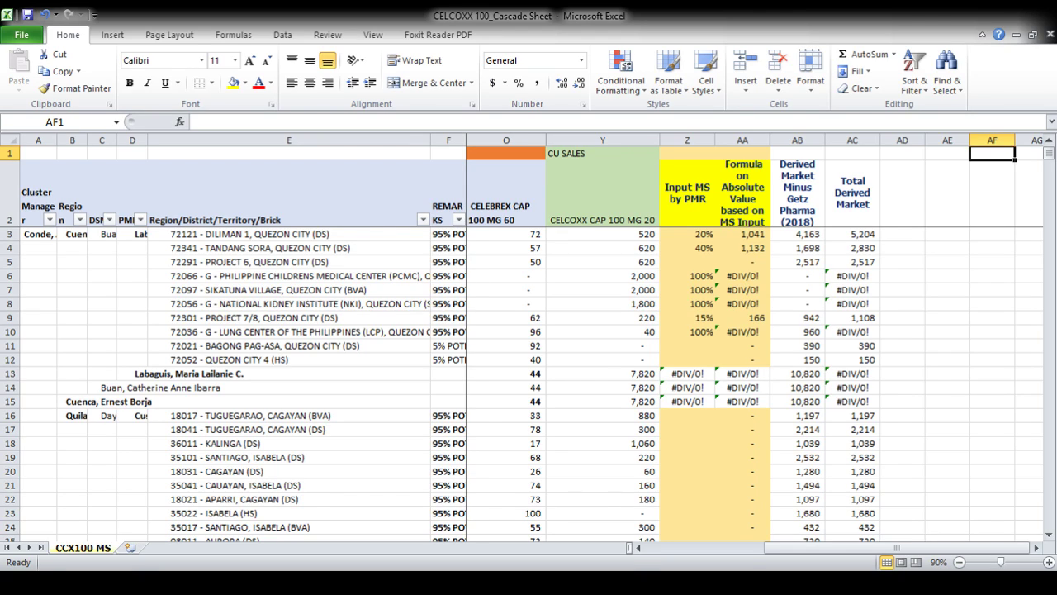
pyautogui.hscroll(-1, 744, 346)
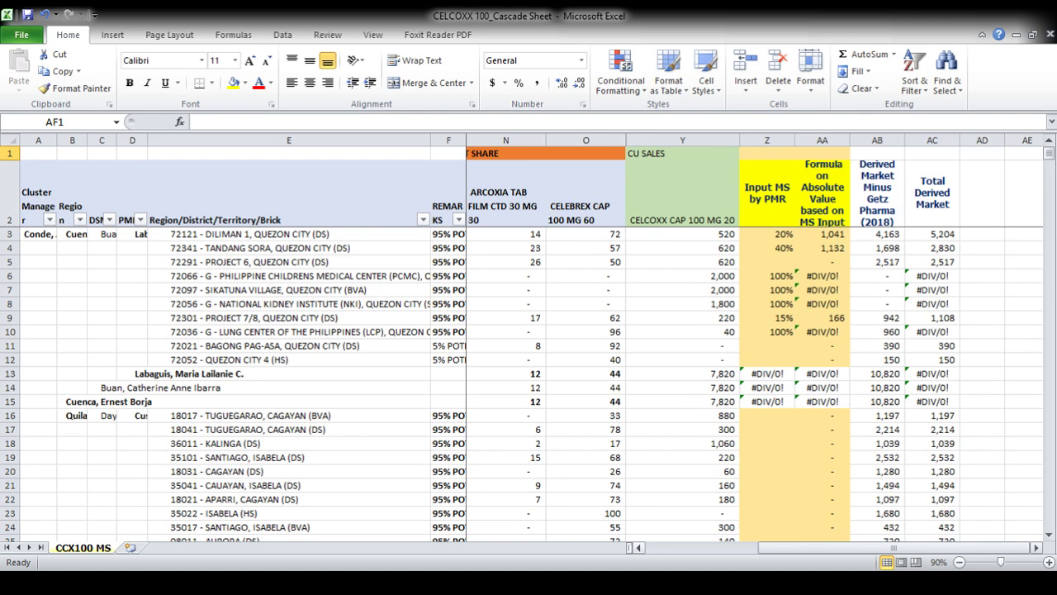
pyautogui.hscroll(-1, 744, 347)
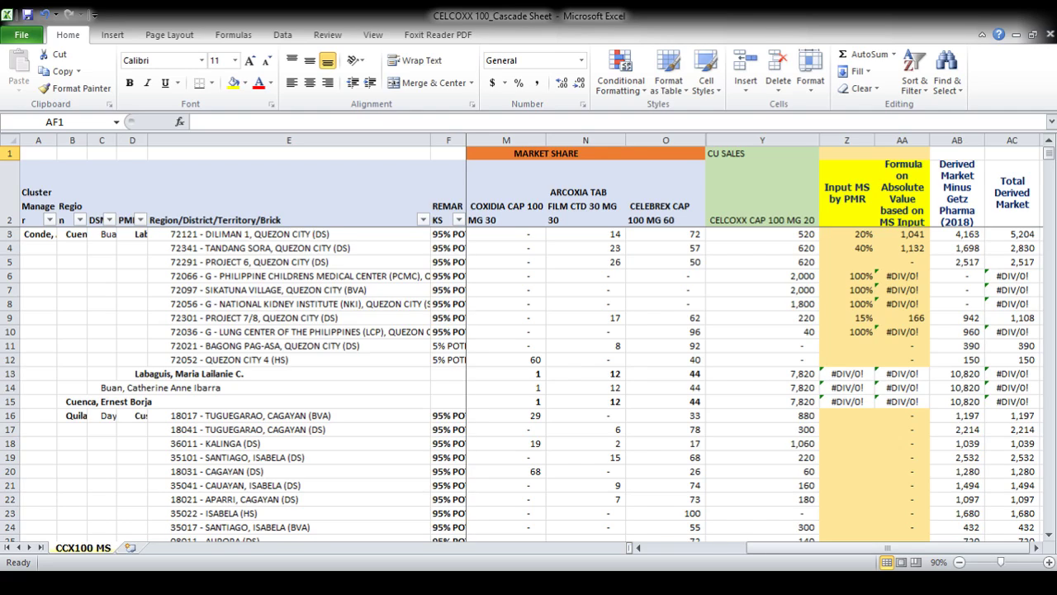
# Check the CU SALES formula in Y10, the ARCOXIA market share formula in N4 and the Total Derived Market formula in AC4
pyautogui.click(763, 332)
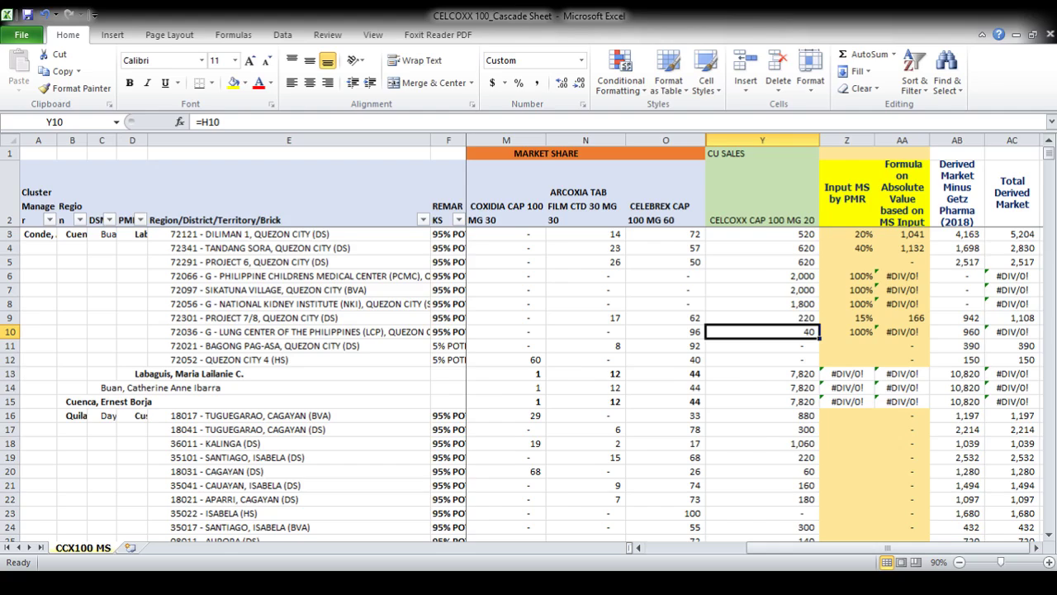
pyautogui.hscroll(-2, 743, 347)
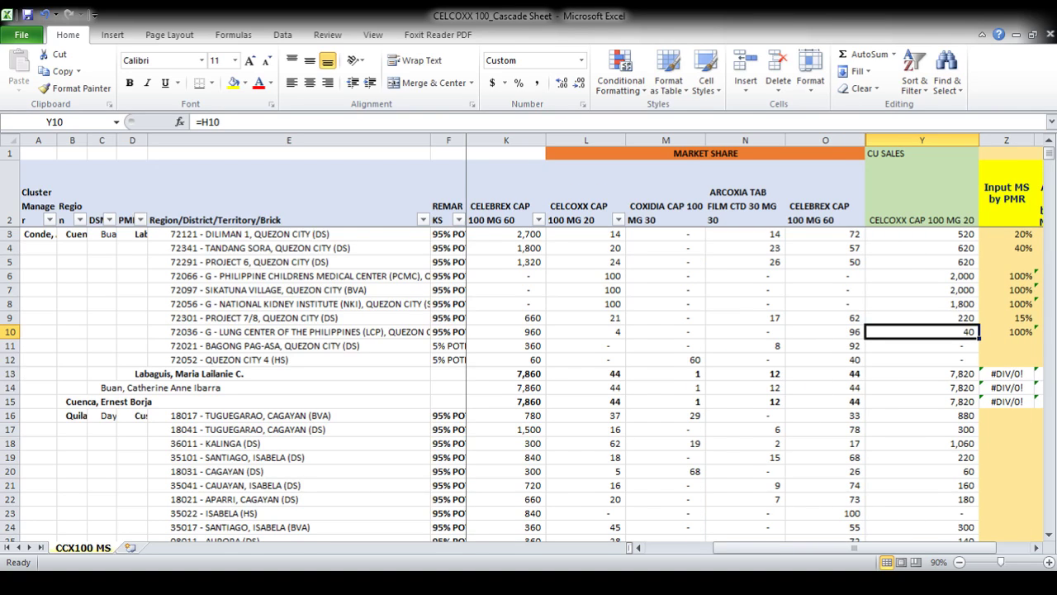
pyautogui.hscroll(-4, 744, 347)
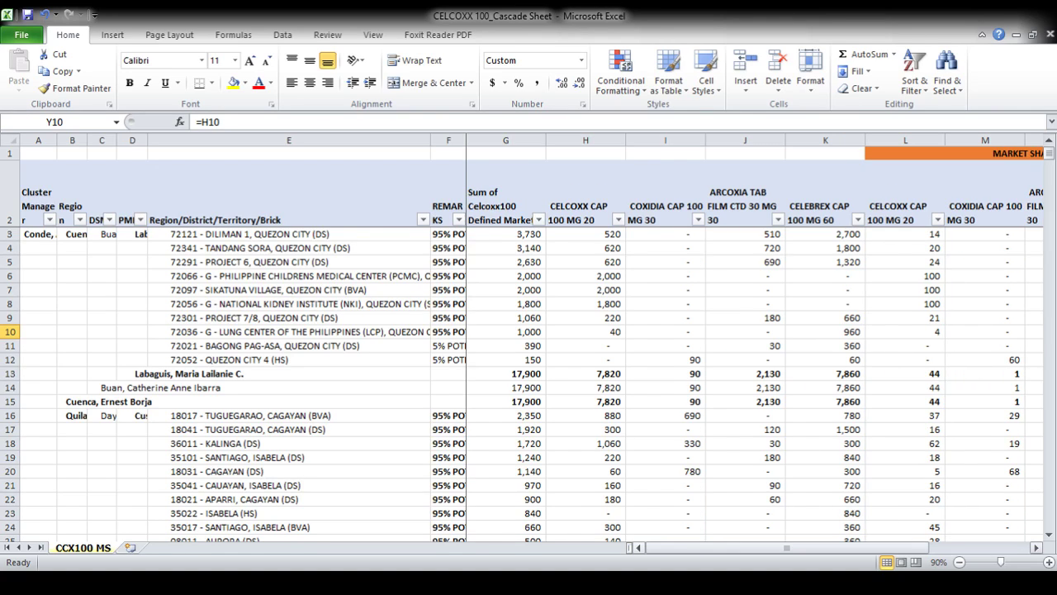
pyautogui.click(506, 248)
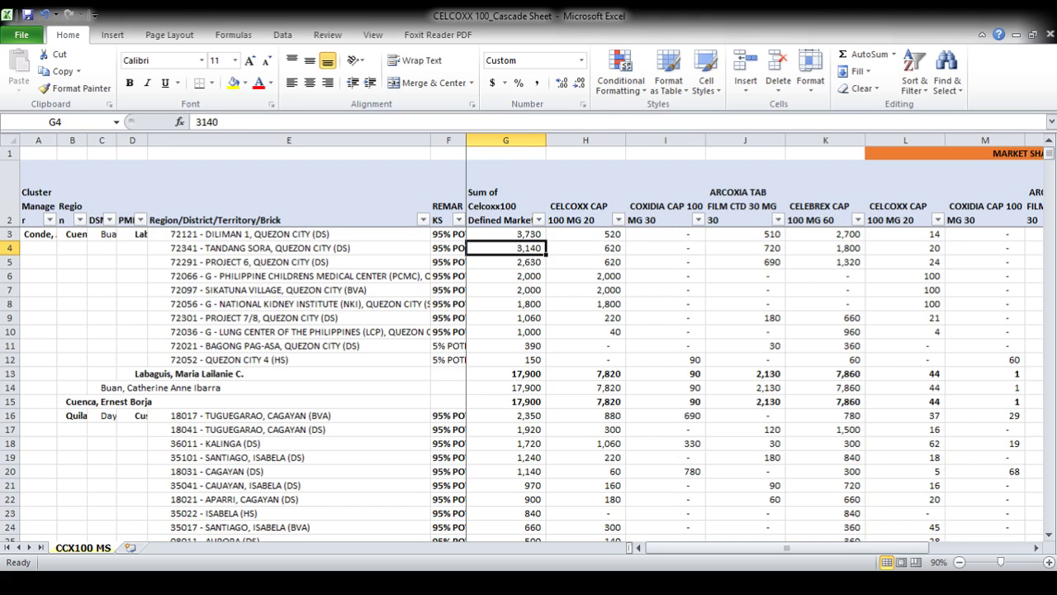
pyautogui.click(1034, 248)
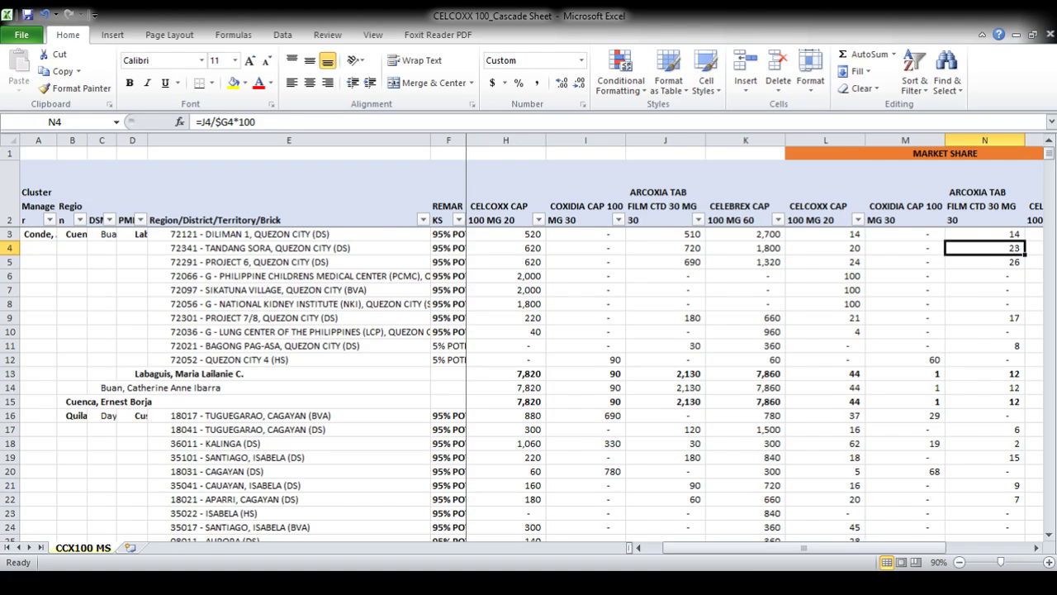
pyautogui.hotkey('ctrl', 'Right')
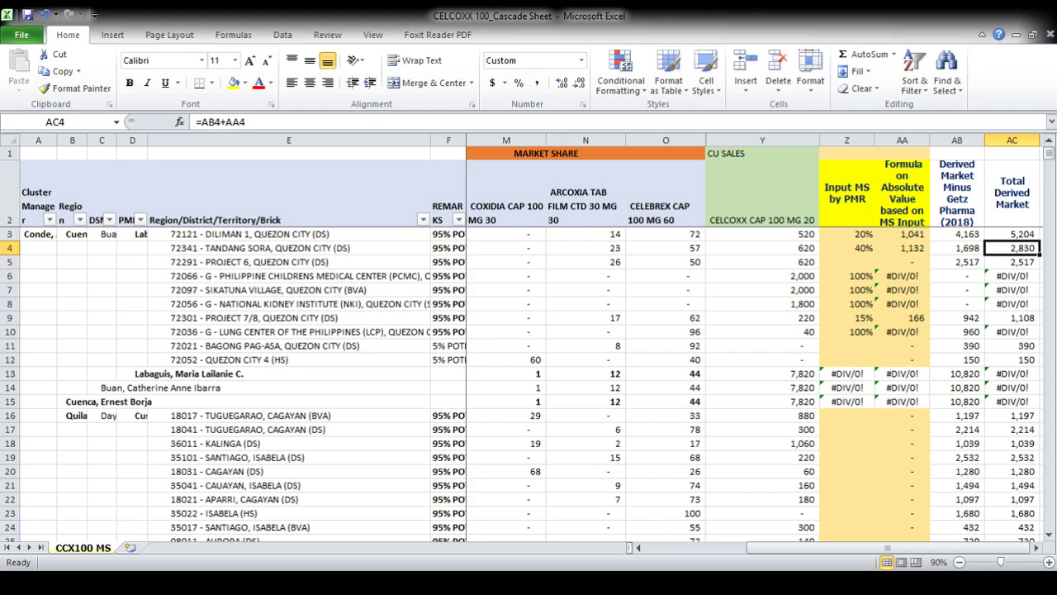
pyautogui.press('Right')
pyautogui.press('Left')
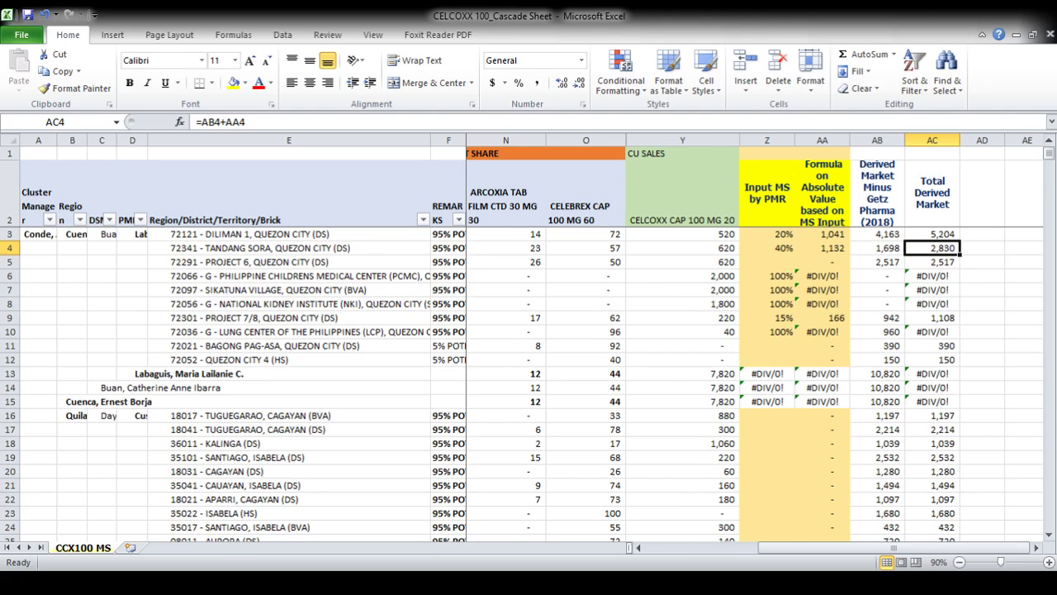
# Check the row 4 formulas for Derived Market Minus Getz Pharma, Total Derived Market and the absolute value based on MS input
pyautogui.press('Left')
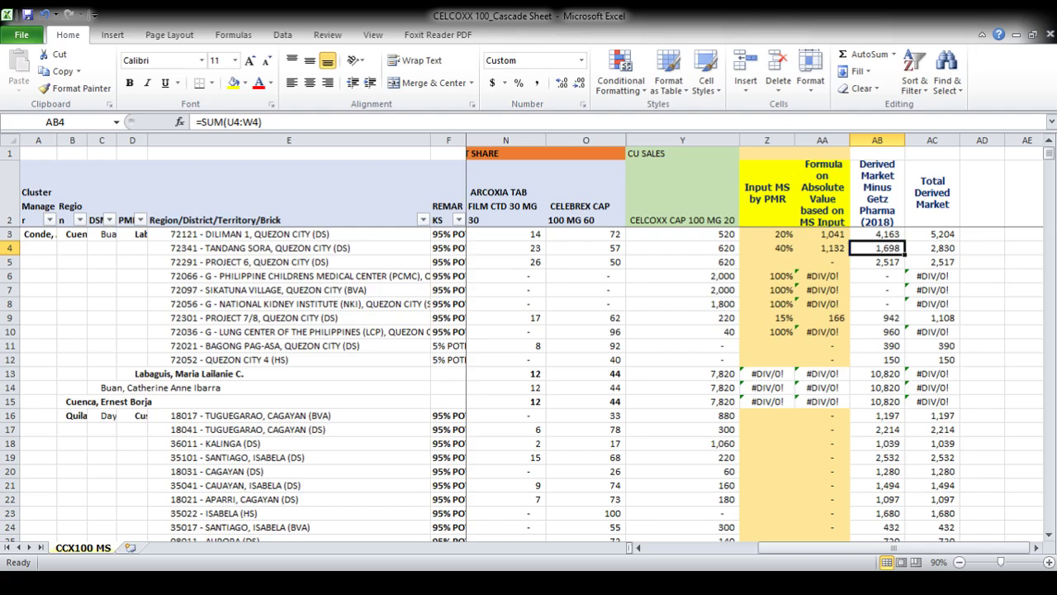
pyautogui.press('Right')
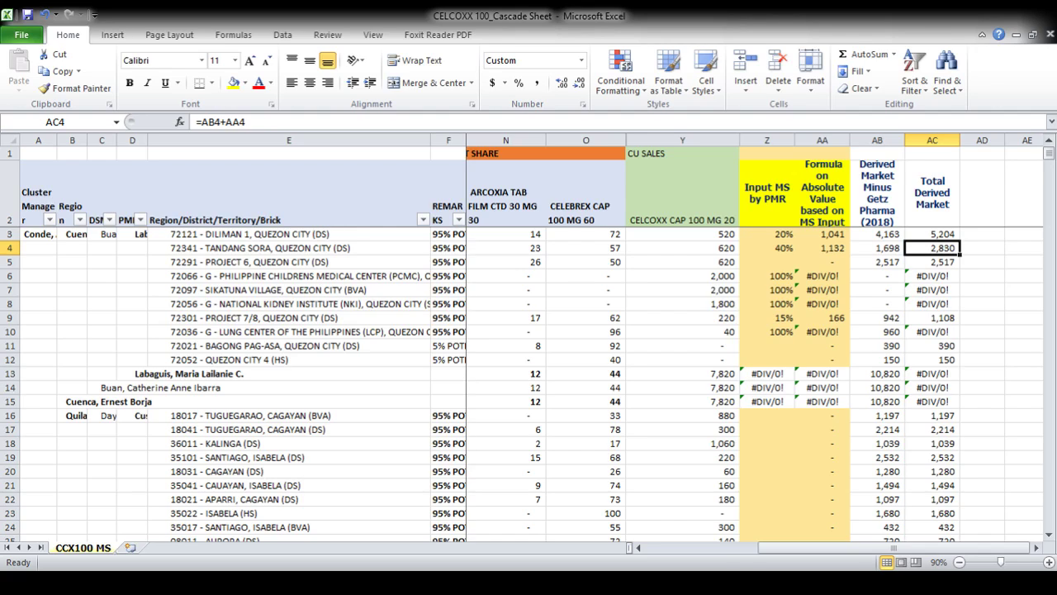
pyautogui.hotkey('shift', 'Left')
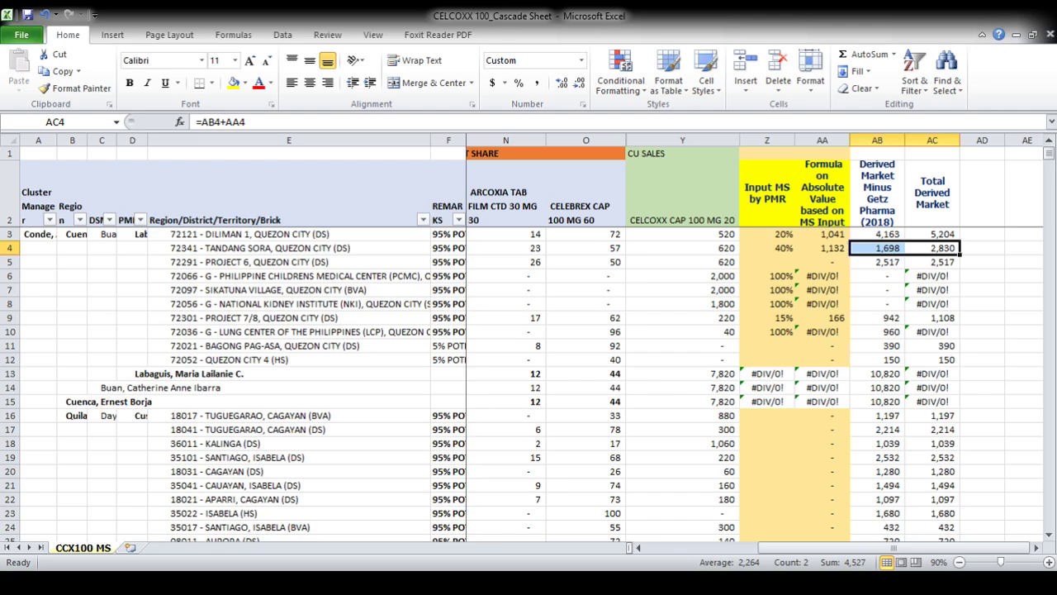
pyautogui.hotkey('shift', 'Right')
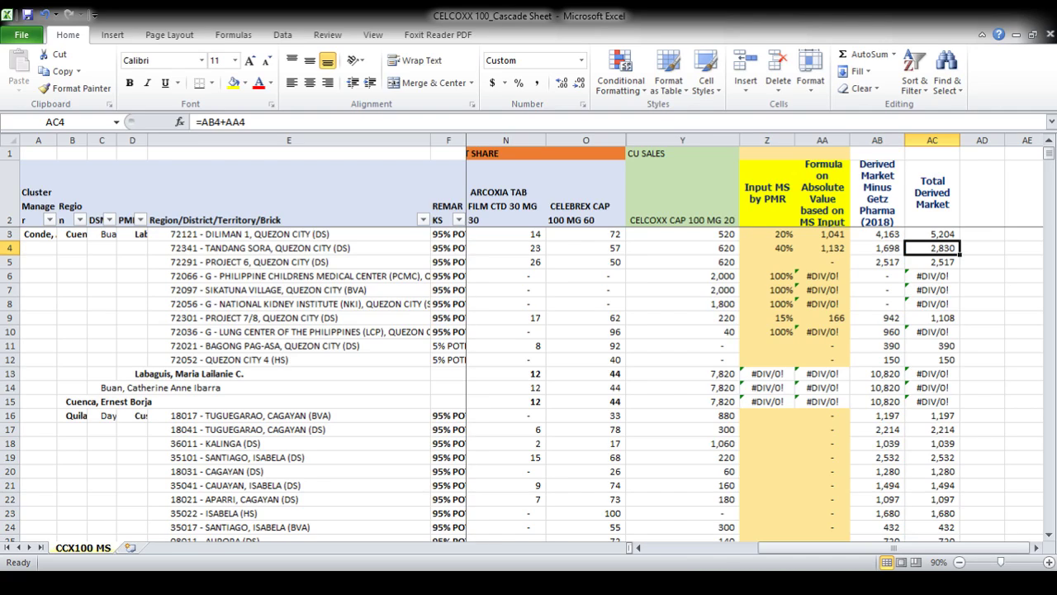
pyautogui.hotkey('shift', 'Left')
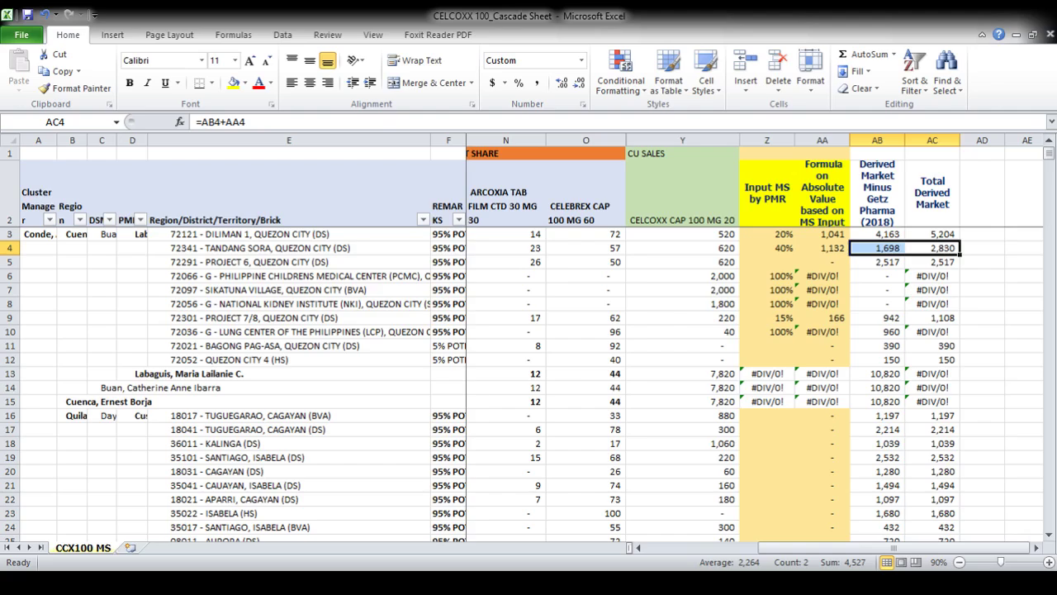
pyautogui.hotkey('shift', 'Right')
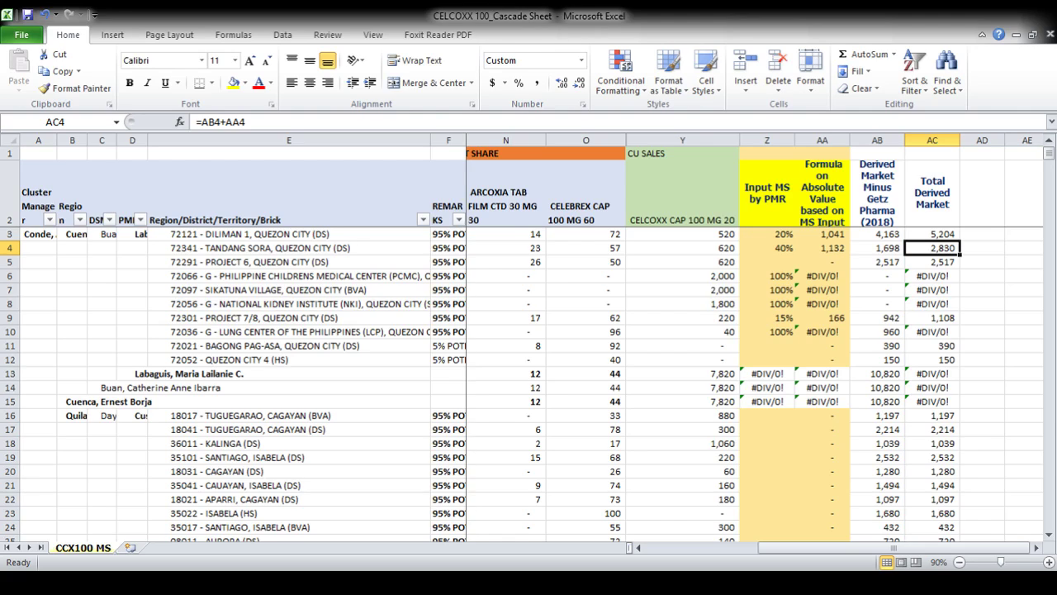
pyautogui.click(822, 247)
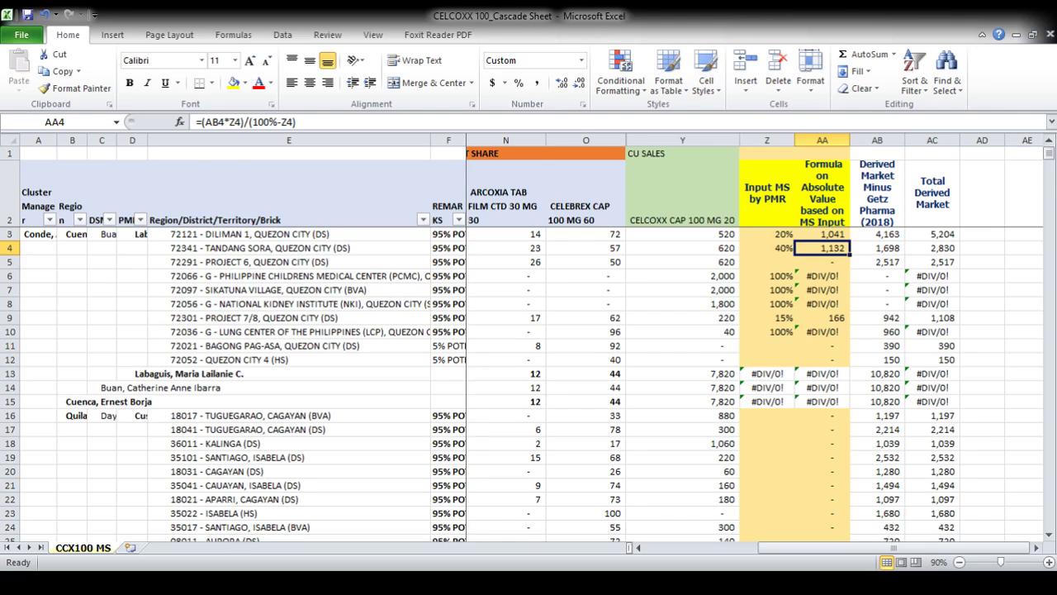
# Trace row 4 for TANDANG SORA from its CELCOXX market share formula back to the Celcoxx100 defined market and CELCOXX sales figures
pyautogui.click(586, 248)
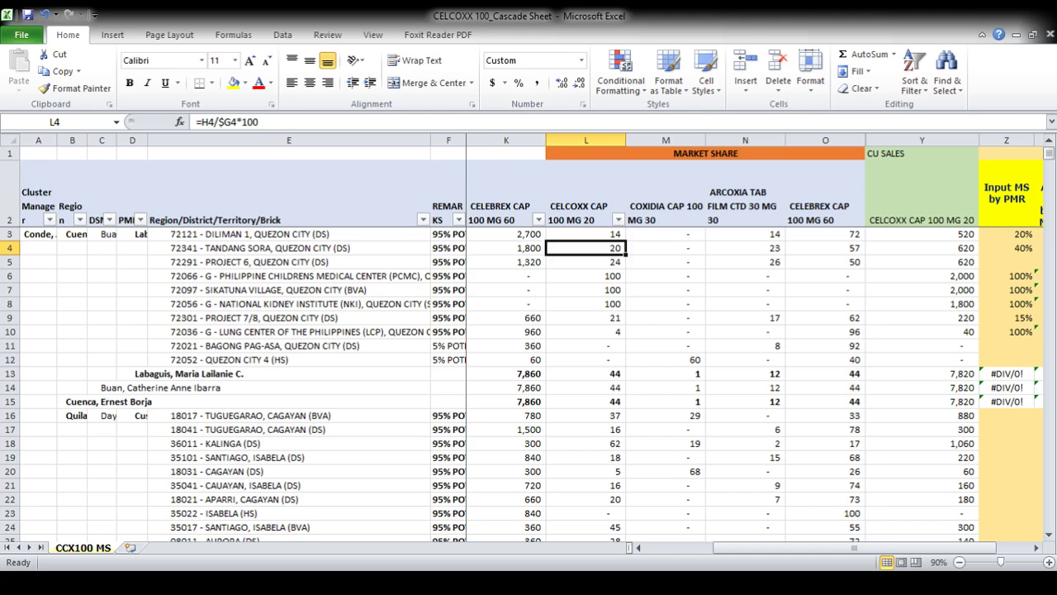
pyautogui.click(506, 248)
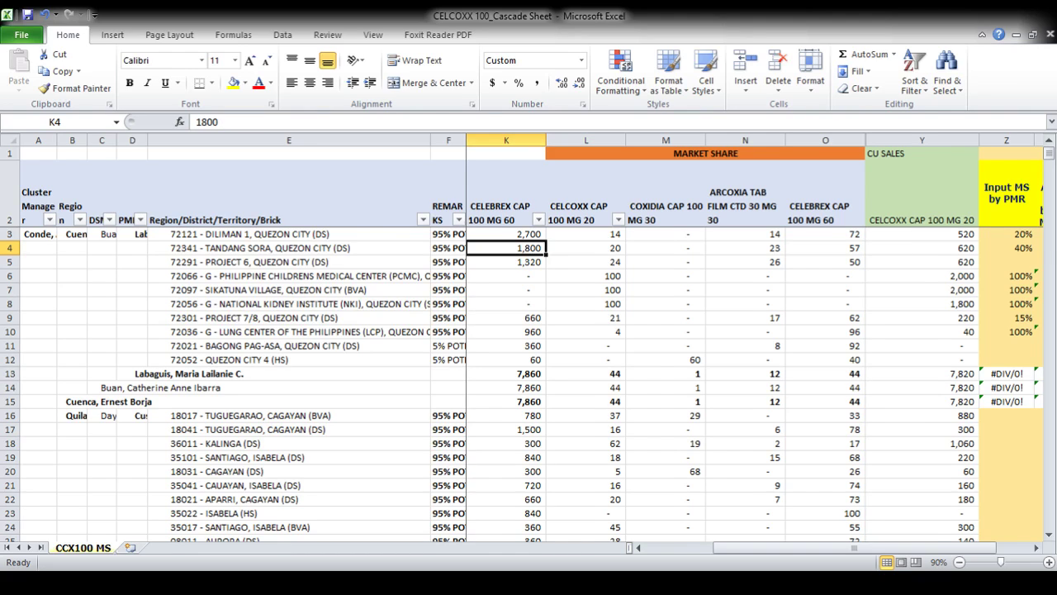
pyautogui.press('Left')
pyautogui.press('Left')
pyautogui.press('Left')
pyautogui.press('Left')
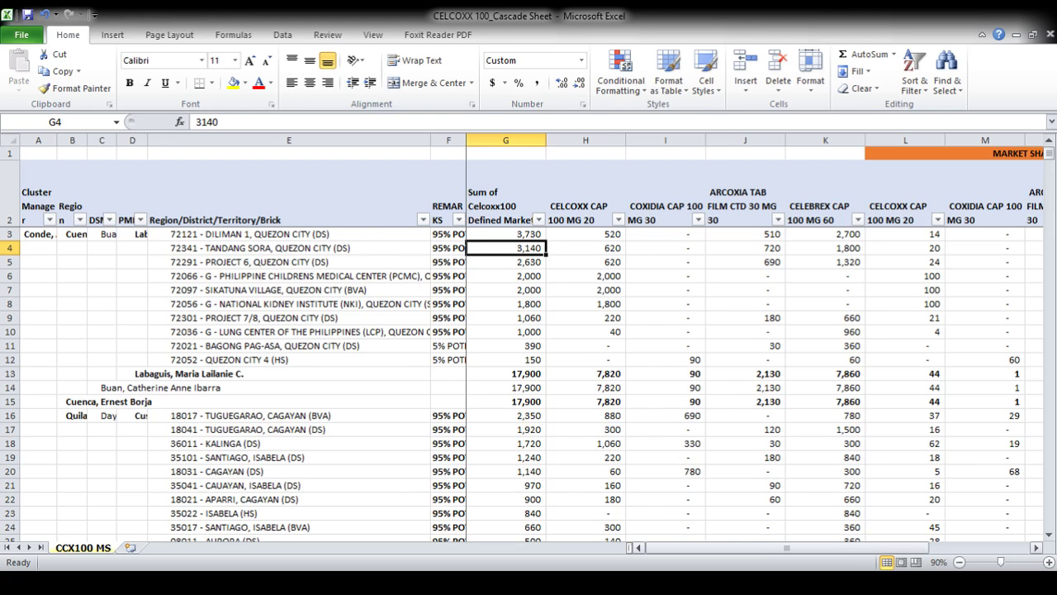
pyautogui.click(1048, 561)
pyautogui.click(1048, 562)
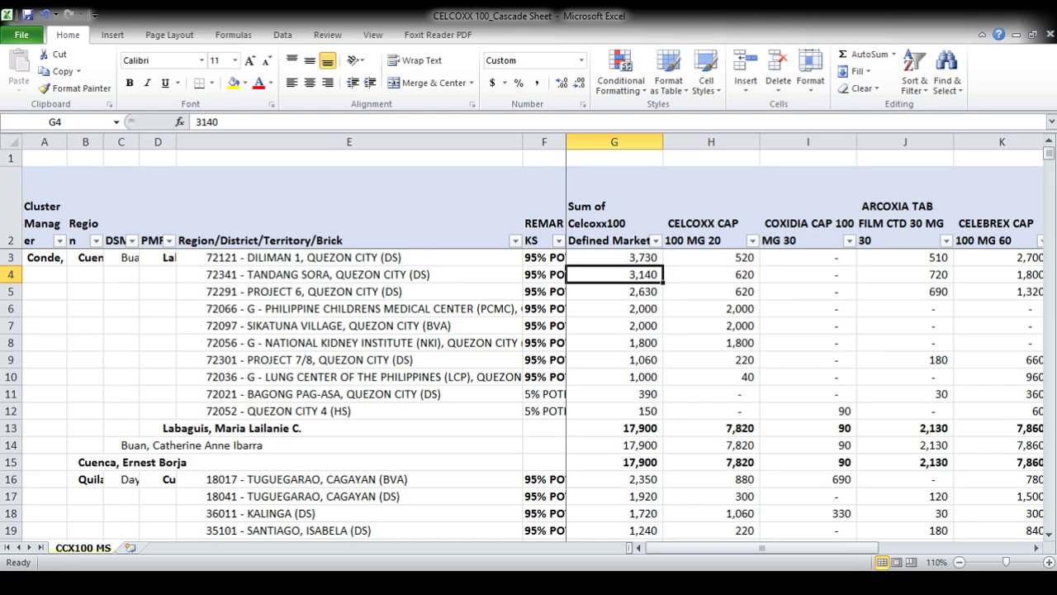
pyautogui.click(711, 274)
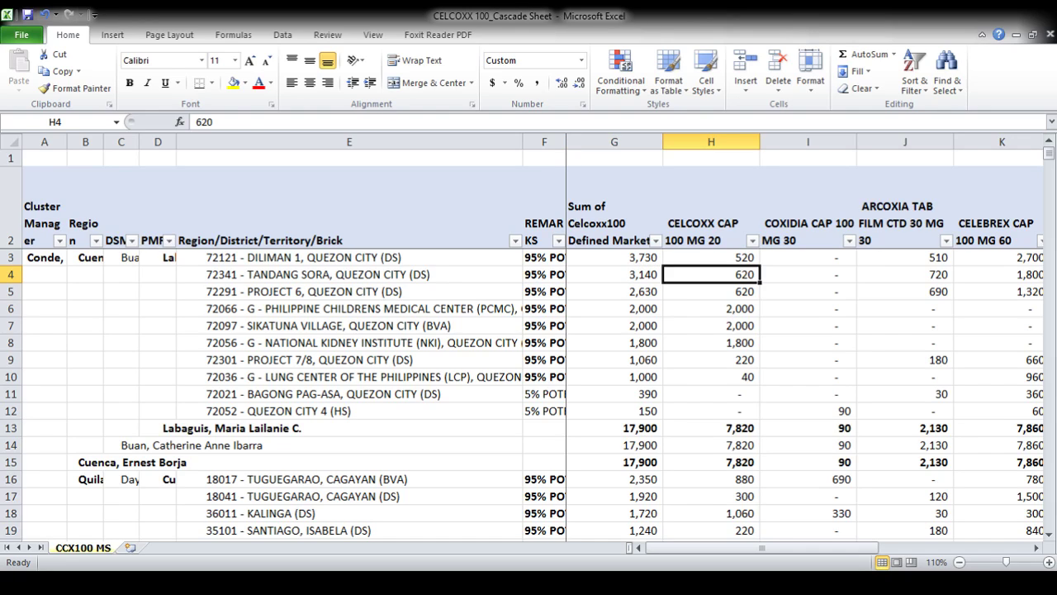
# Examine row 4's absolute value formula, derived market columns, Input MS by PMR and CU SALES source for TANDANG SORA
pyautogui.click(932, 274)
pyautogui.click(999, 274)
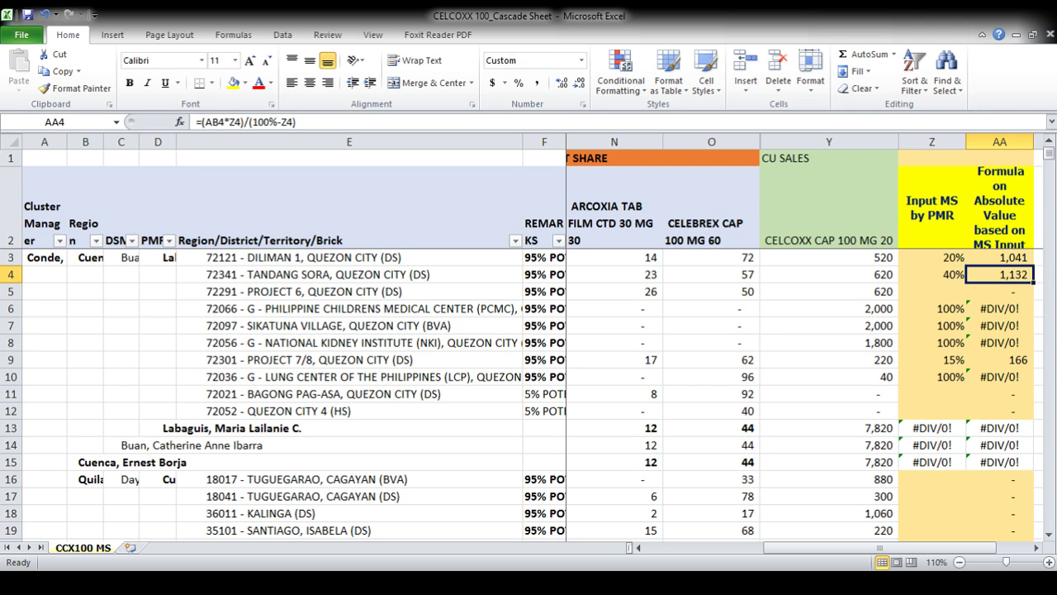
pyautogui.press('Right')
pyautogui.press('Right')
pyautogui.press('Left')
pyautogui.press('Left')
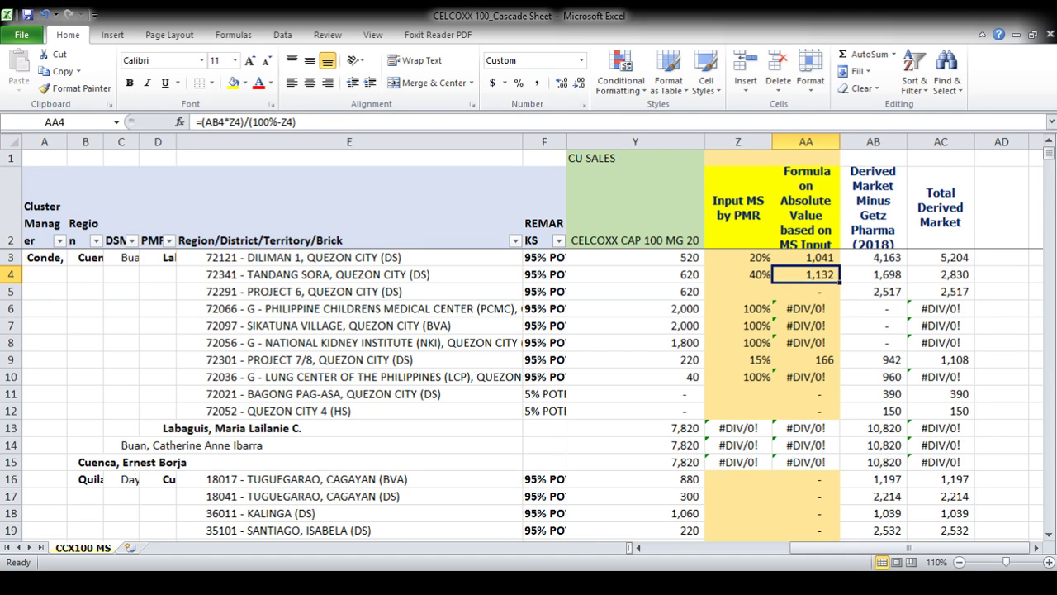
pyautogui.click(738, 274)
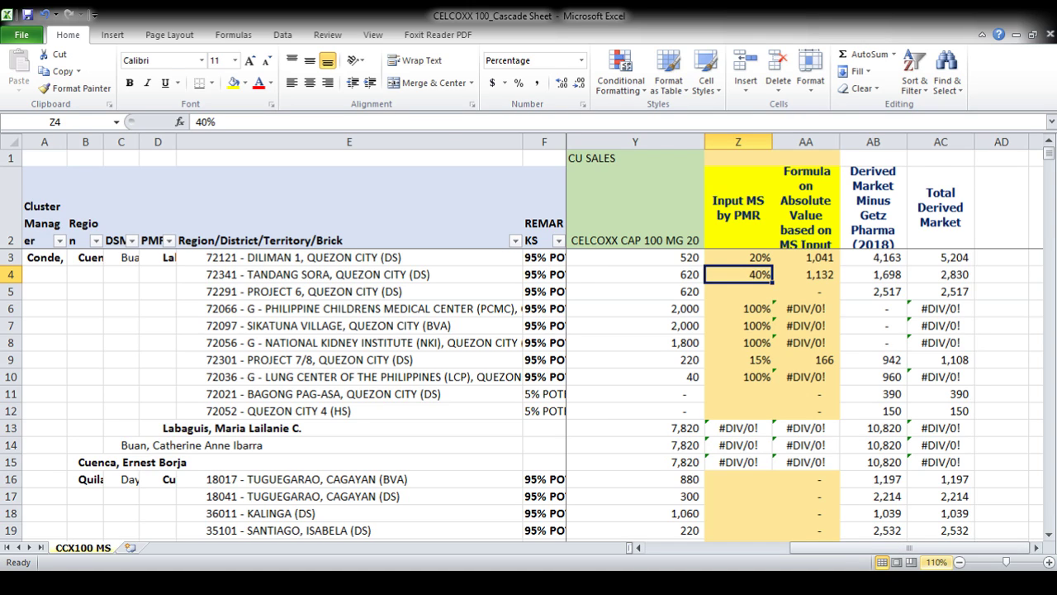
pyautogui.scroll(-2, 528, 344)
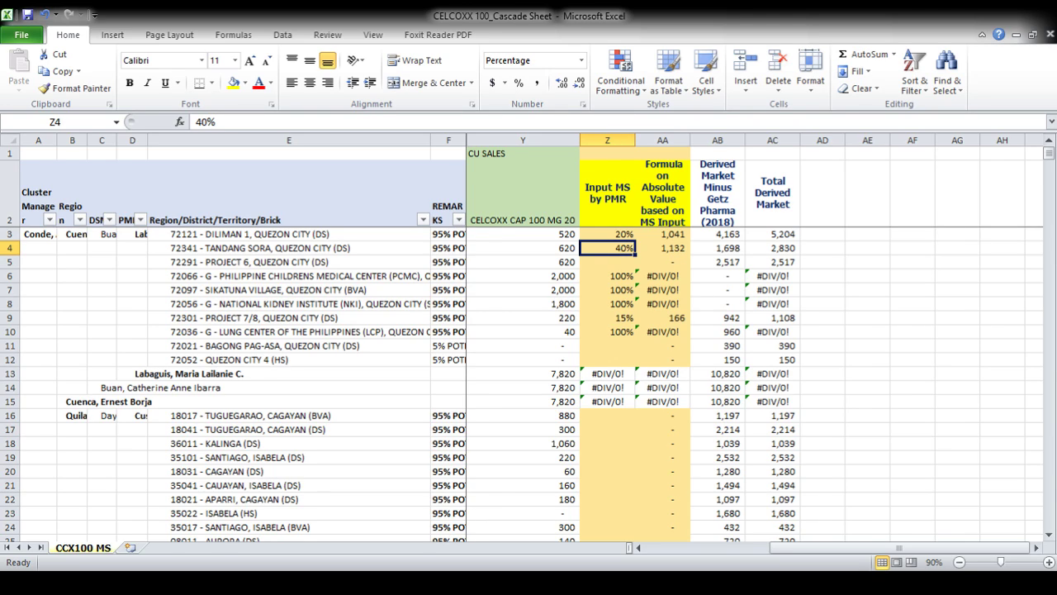
pyautogui.click(523, 248)
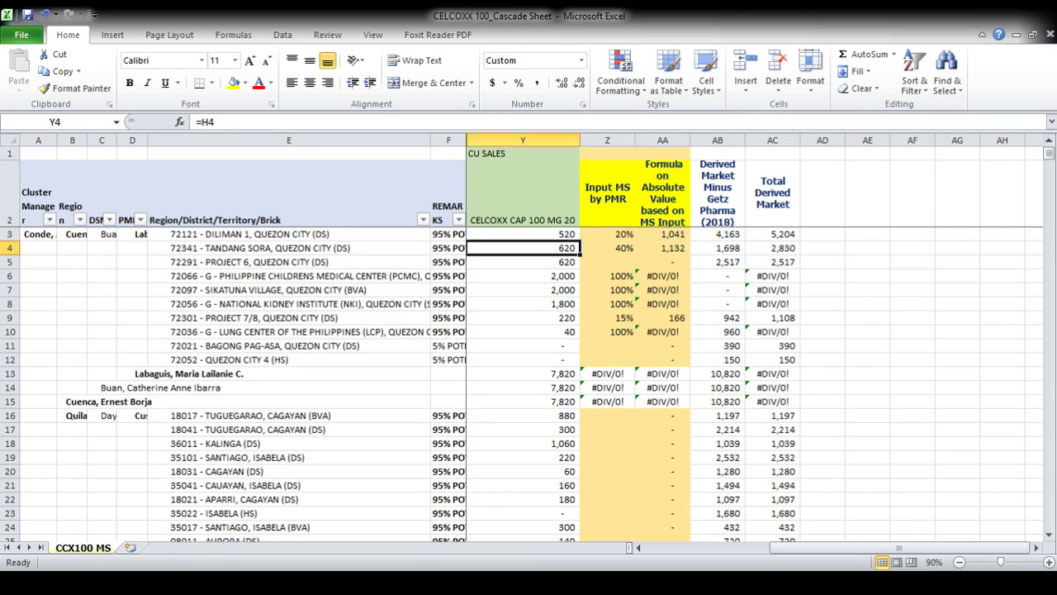
pyautogui.click(607, 248)
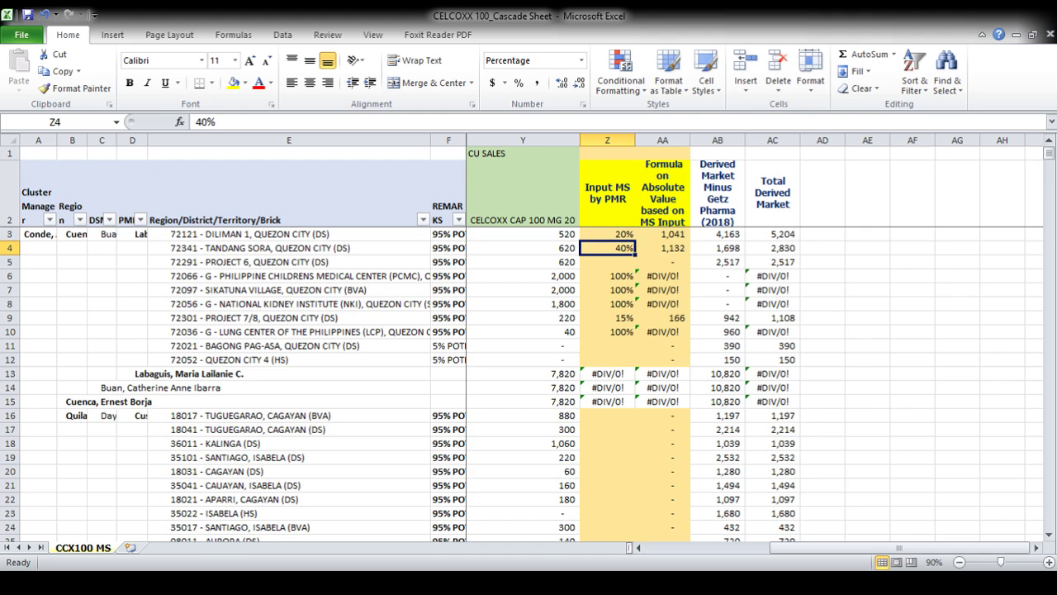
pyautogui.hscroll(-3, 743, 331)
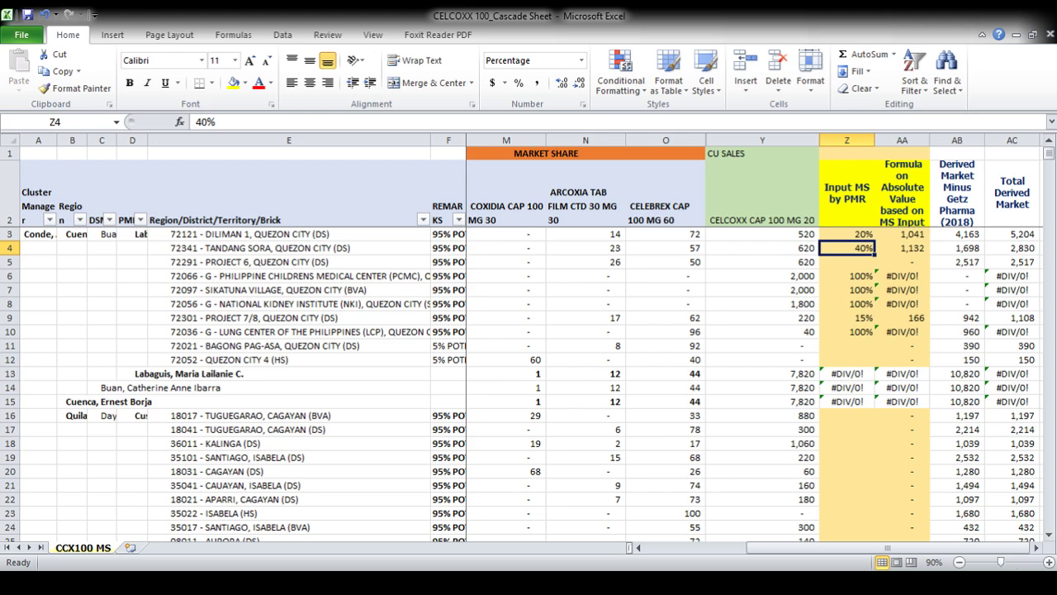
pyautogui.click(1049, 561)
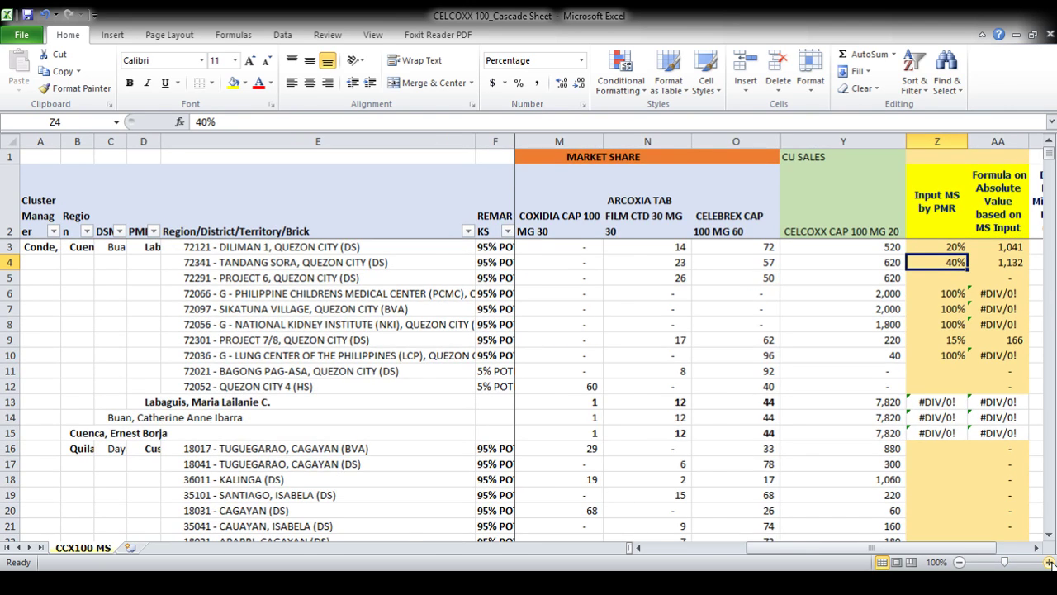
pyautogui.hscroll(2, 985, 535)
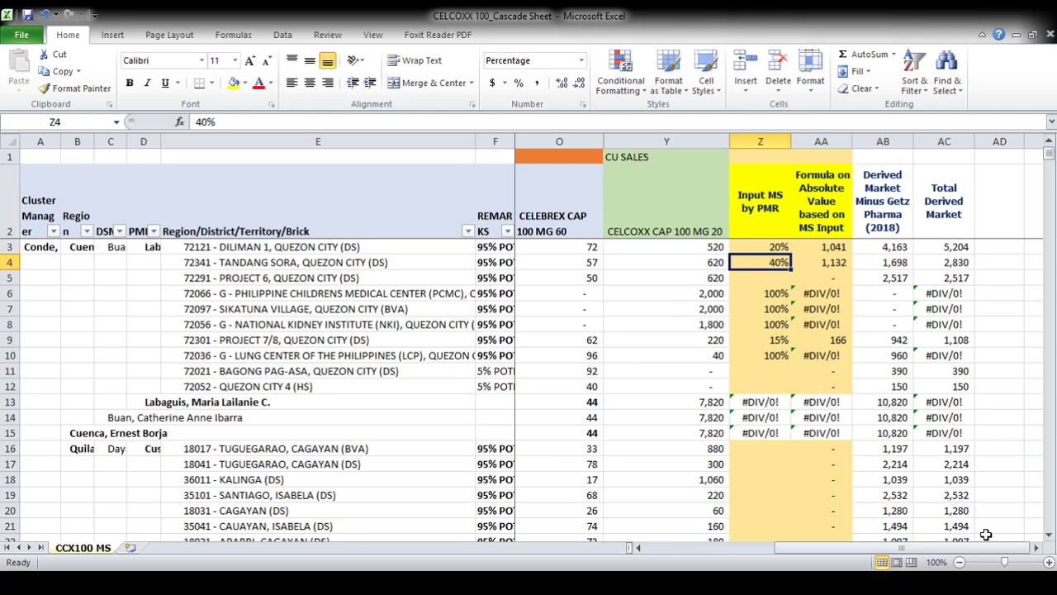
pyautogui.click(638, 548)
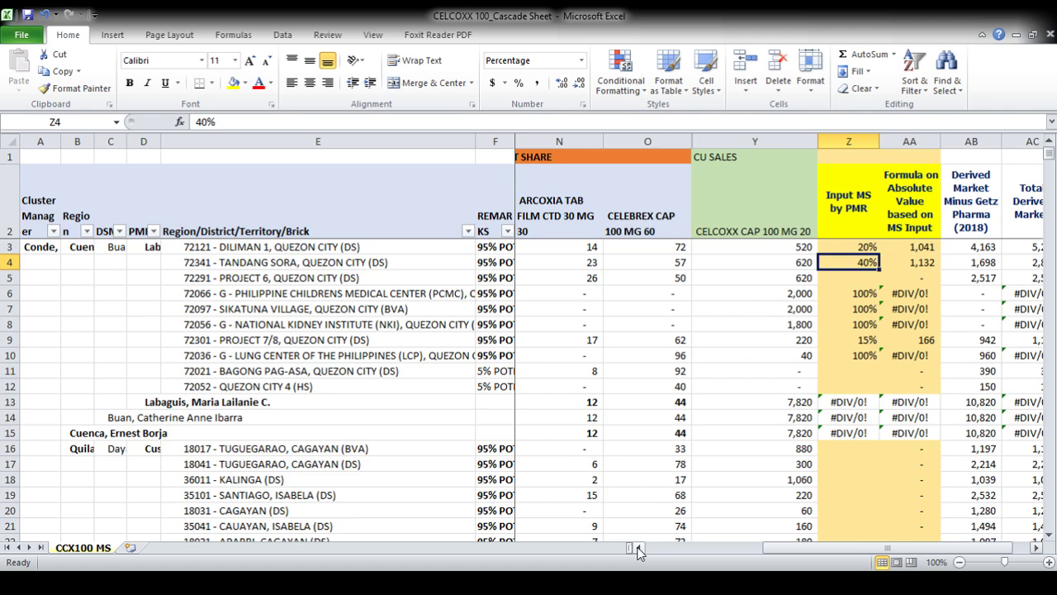
pyautogui.click(638, 549)
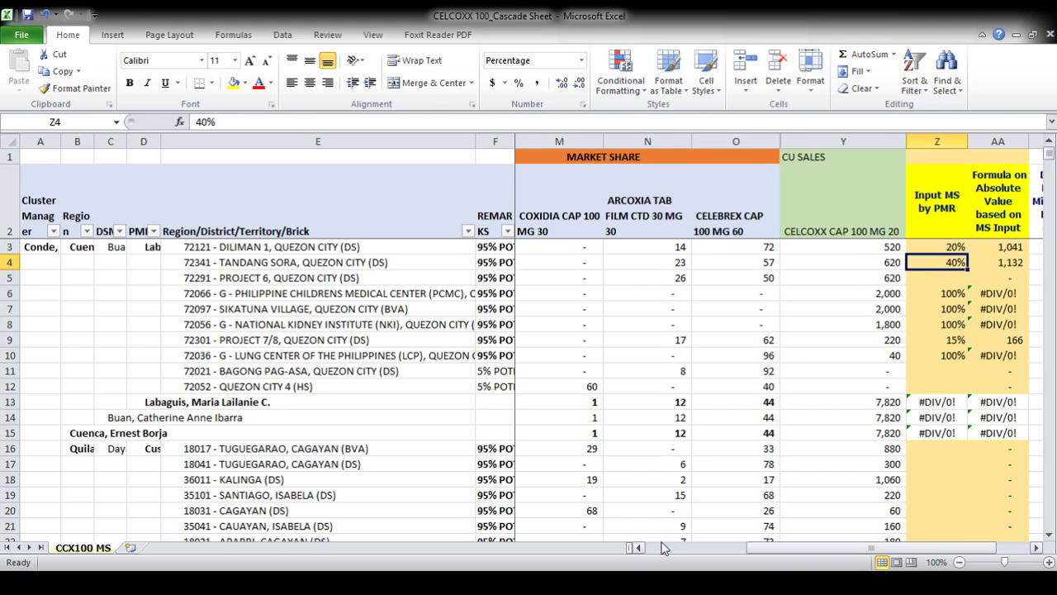
pyautogui.click(959, 562)
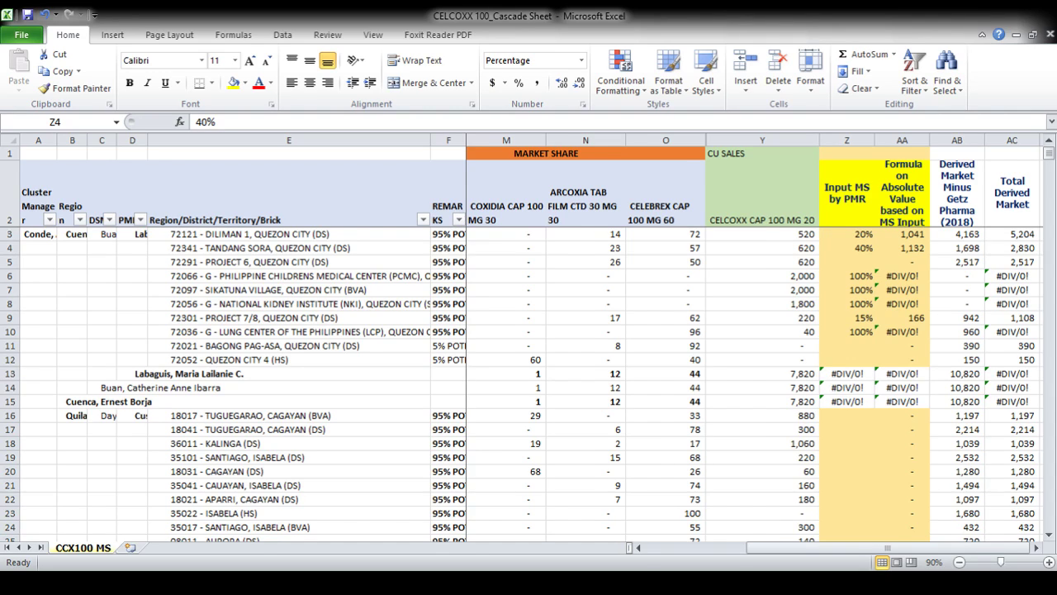
# Review the 72291 - PROJECT 6 brick in row 5 from its name through the defined market, CELCOXX and COXIDIA sales
pyautogui.click(641, 547)
pyautogui.click(641, 547)
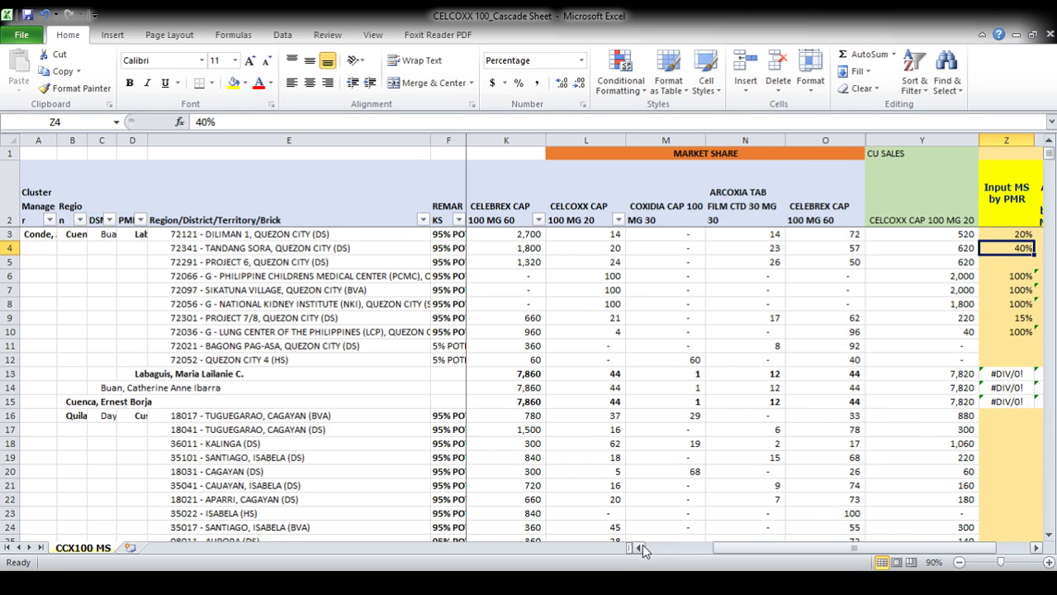
pyautogui.click(641, 546)
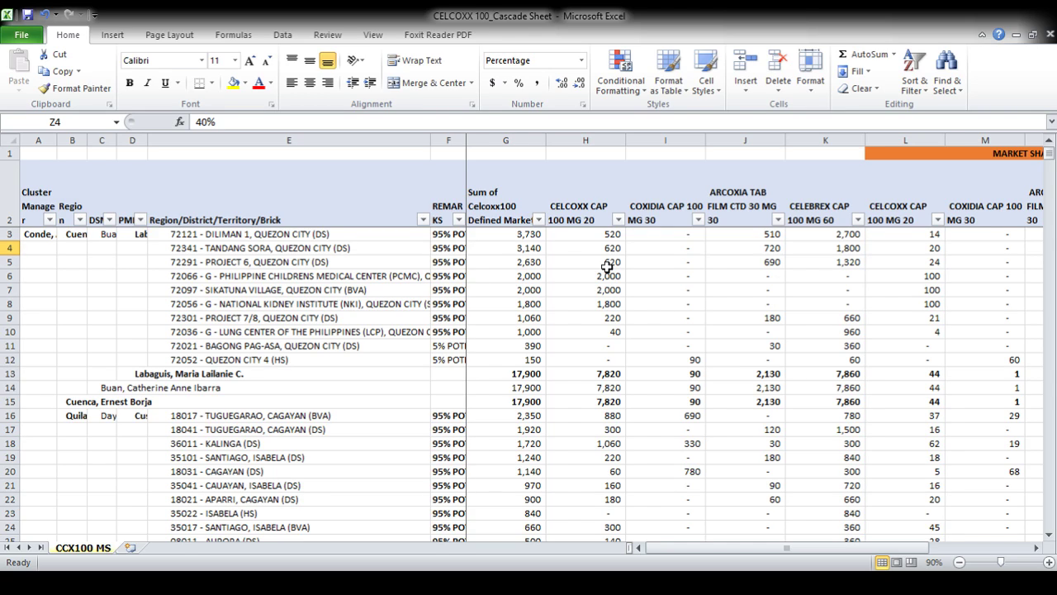
pyautogui.click(260, 259)
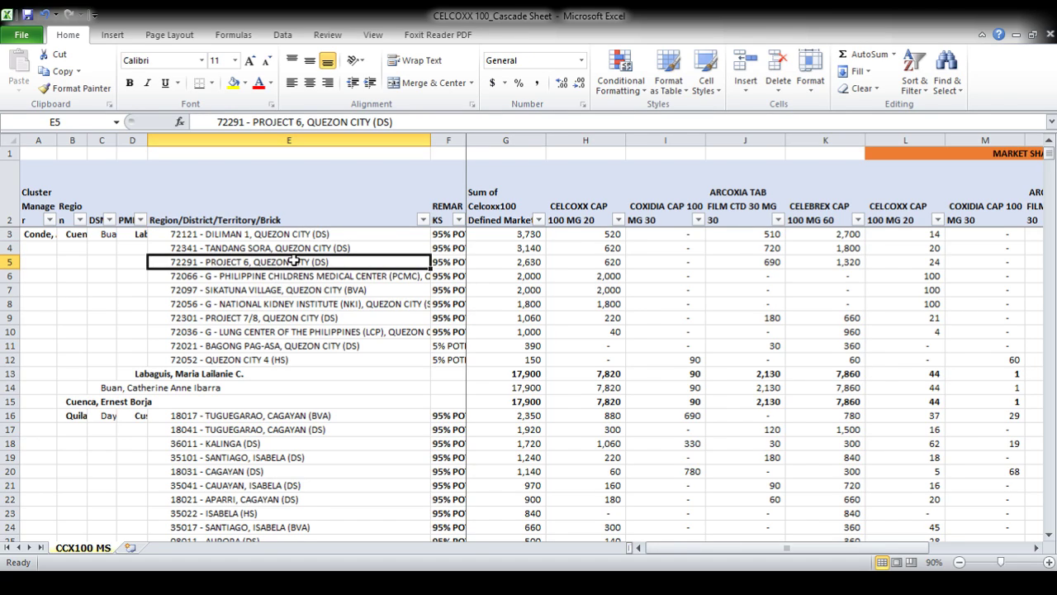
pyautogui.press('Right')
pyautogui.press('Right')
pyautogui.press('Right')
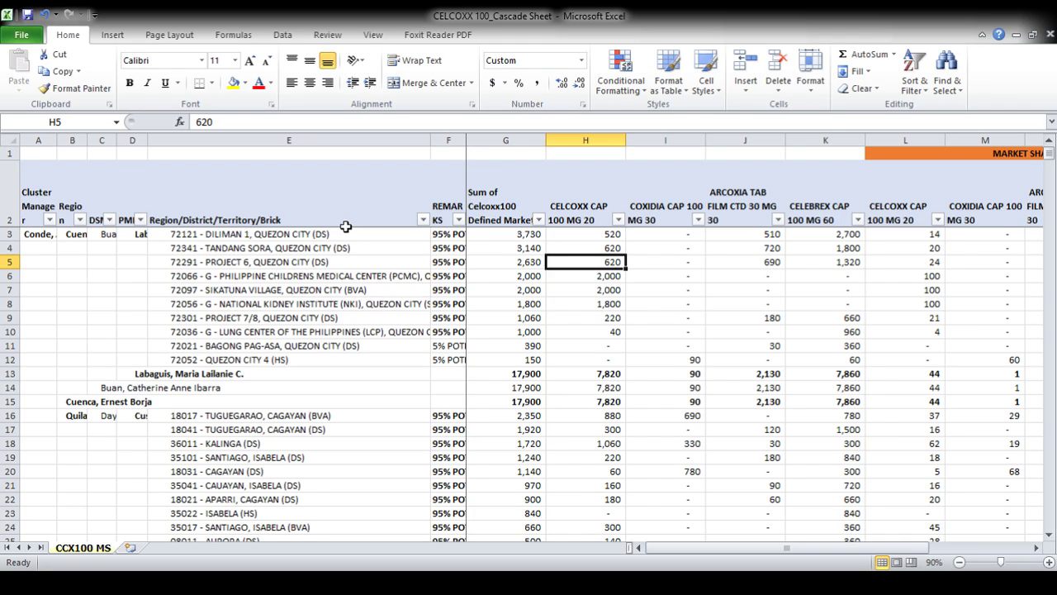
pyautogui.press('Right')
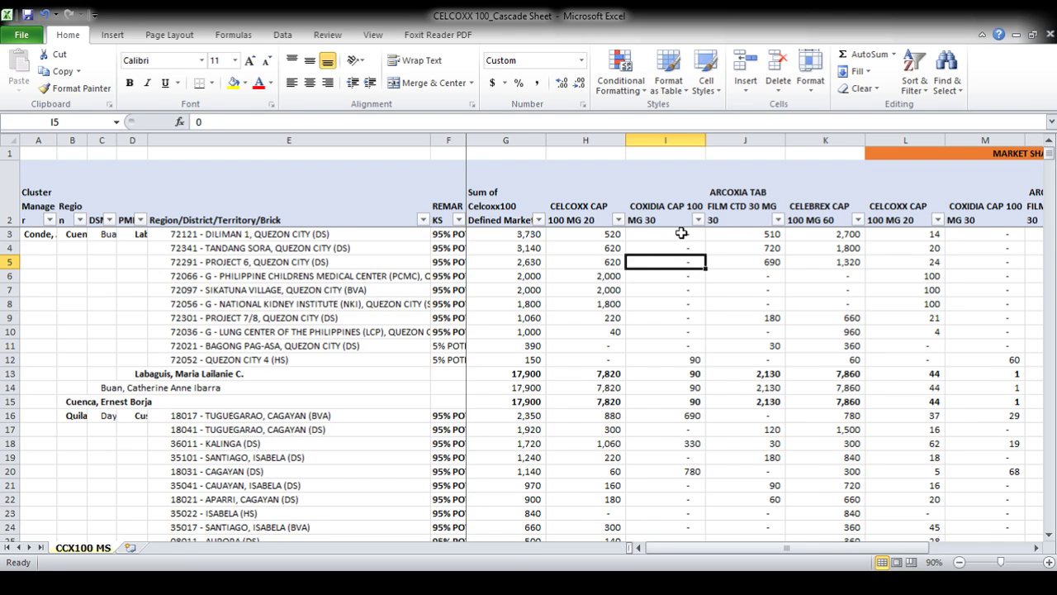
# Enter 30 as the Input MS by PMR for the 72291 - PROJECT 6 brick in Z5
pyautogui.press('Right')
pyautogui.press('Right')
pyautogui.press('Right')
pyautogui.press('Right')
pyautogui.press('Right')
pyautogui.press('Right')
pyautogui.press('Right')
pyautogui.press('Right')
pyautogui.press('Right')
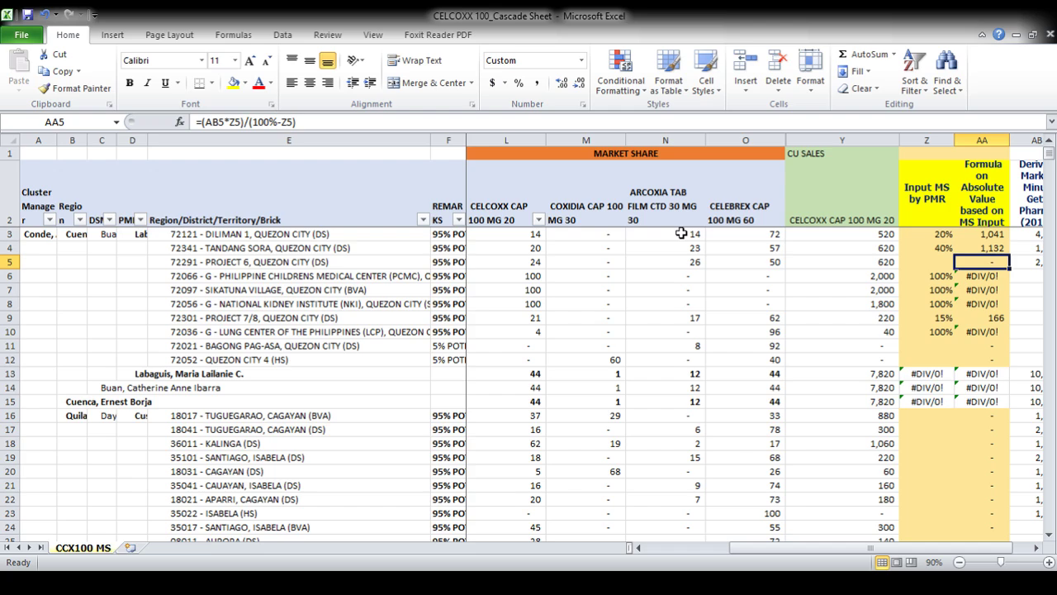
pyautogui.press('Left')
pyautogui.write('30')
pyautogui.press('Tab')
# Review row 5's product sales and the CELCOXX and COXIDIA market share formulas in L5 and M5
pyautogui.press('Home')
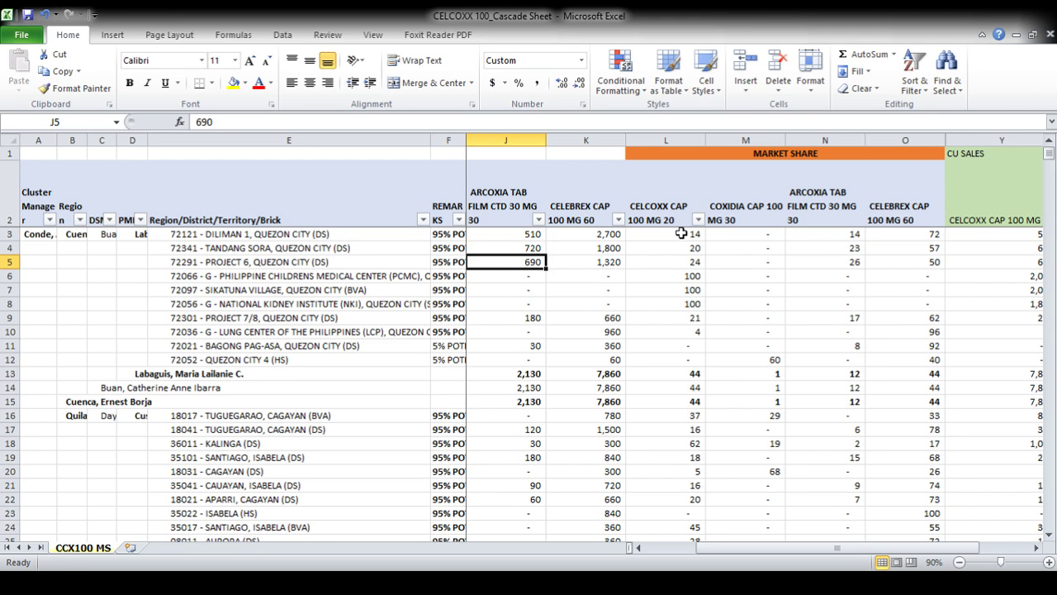
pyautogui.press('Left')
pyautogui.press('Left')
pyautogui.press('Left')
pyautogui.press('Right')
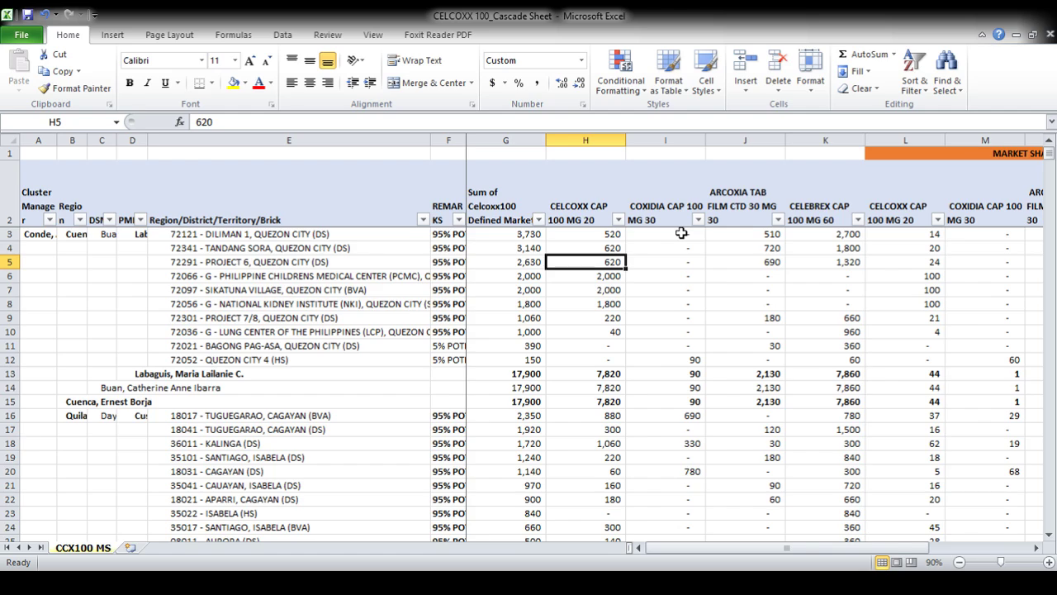
pyautogui.press('Right')
pyautogui.press('Right')
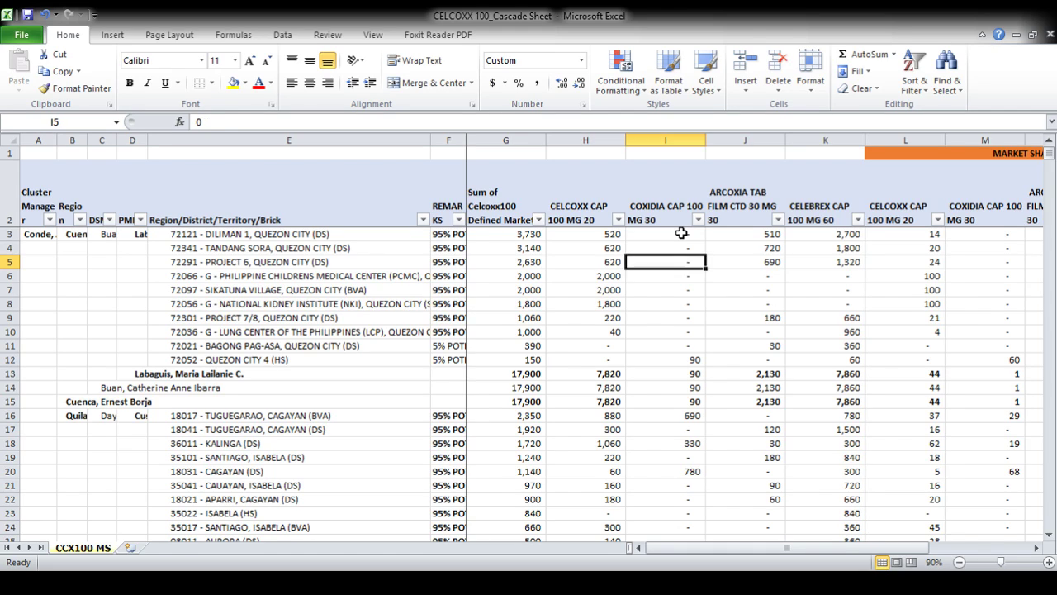
pyautogui.press('Right')
pyautogui.press('Right')
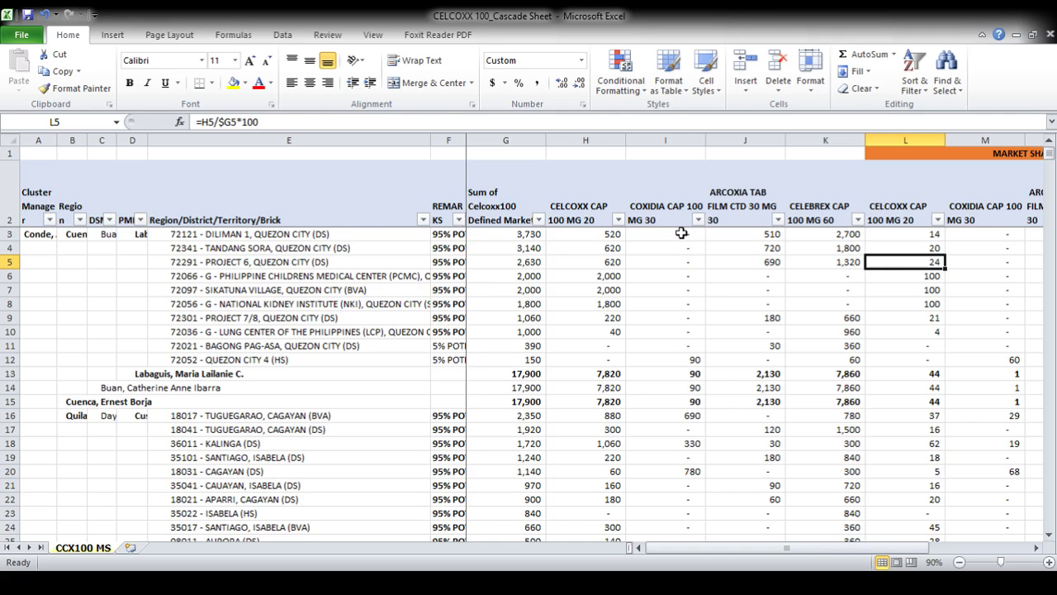
pyautogui.press('Right')
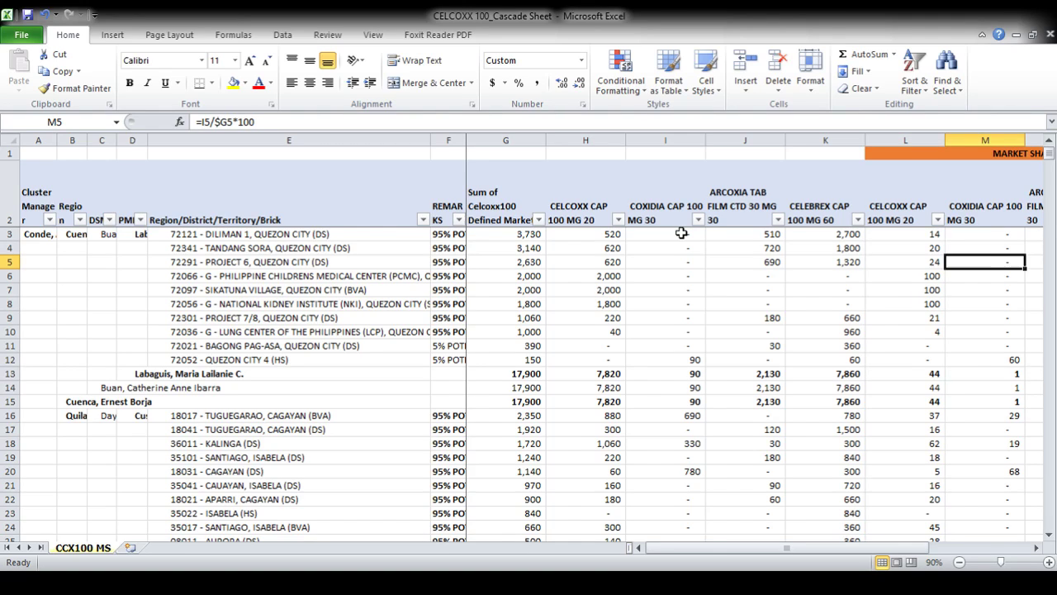
# Review row 5's Input MS by PMR, Total Derived Market and Derived Market Minus Getz Pharma formulas for PROJECT 6
pyautogui.press('Right')
pyautogui.press('Right')
pyautogui.press('Right')
pyautogui.press('Right')
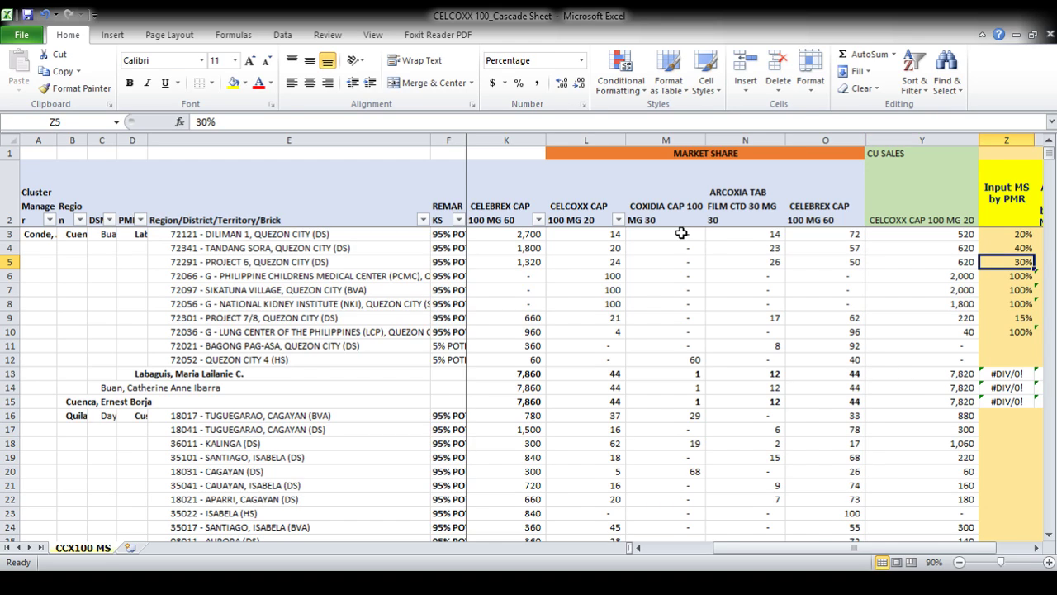
pyautogui.hscroll(1, 681, 233)
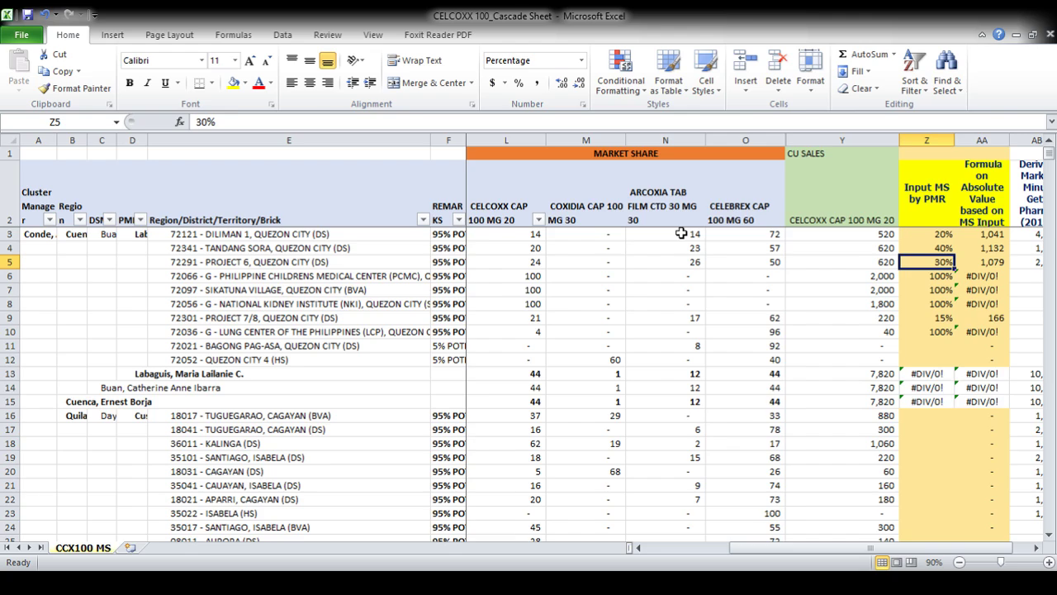
pyautogui.press('Right')
pyautogui.press('Right')
pyautogui.press('Right')
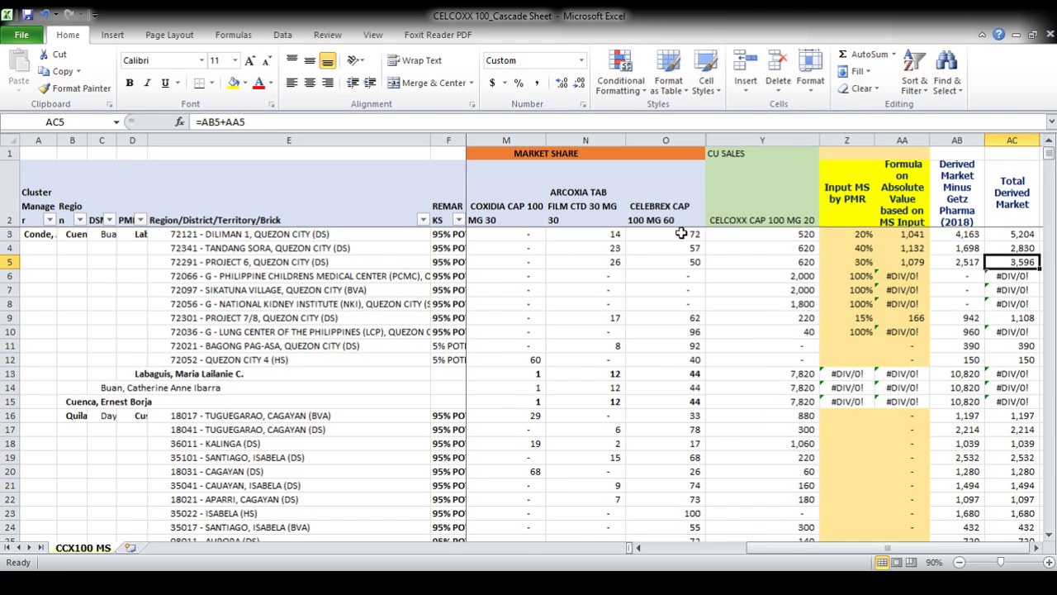
pyautogui.press('Left')
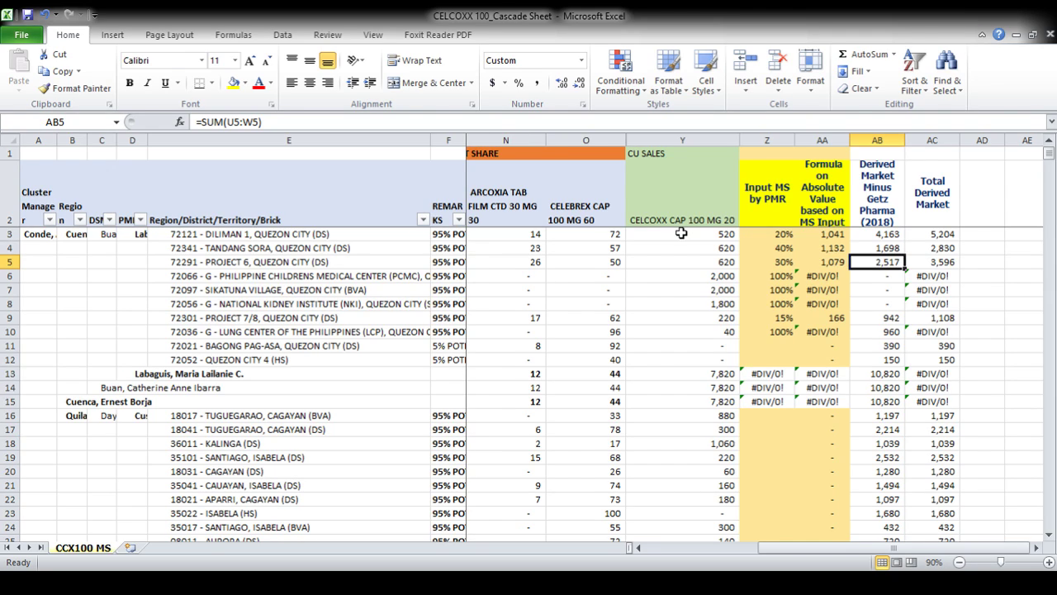
# Set the Input MS by PMR for the 72291 - PROJECT 6 brick in Z5 to 50%
pyautogui.press('Left')
pyautogui.press('Left')
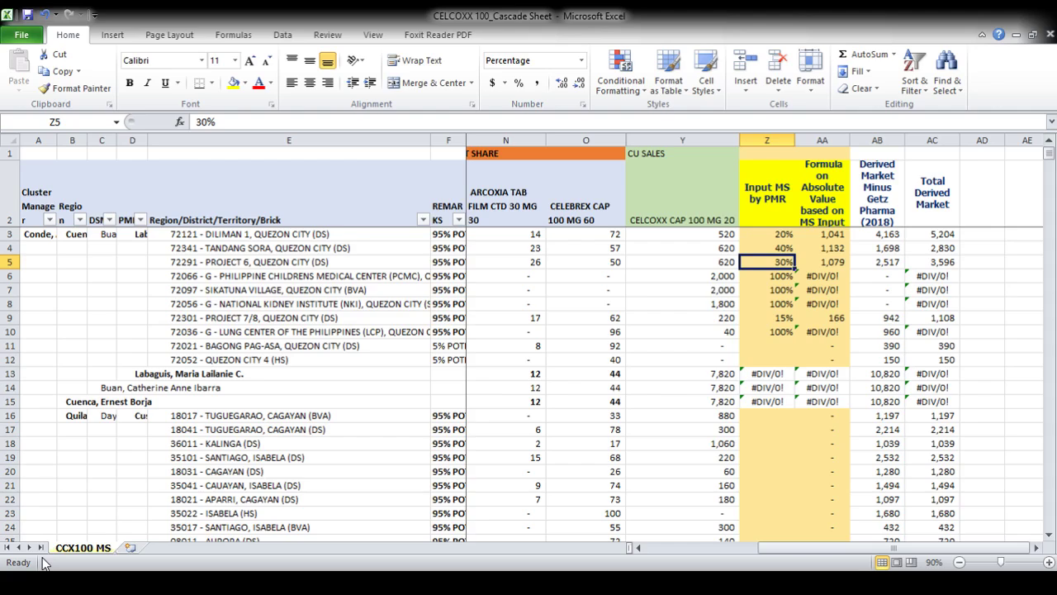
pyautogui.write('4')
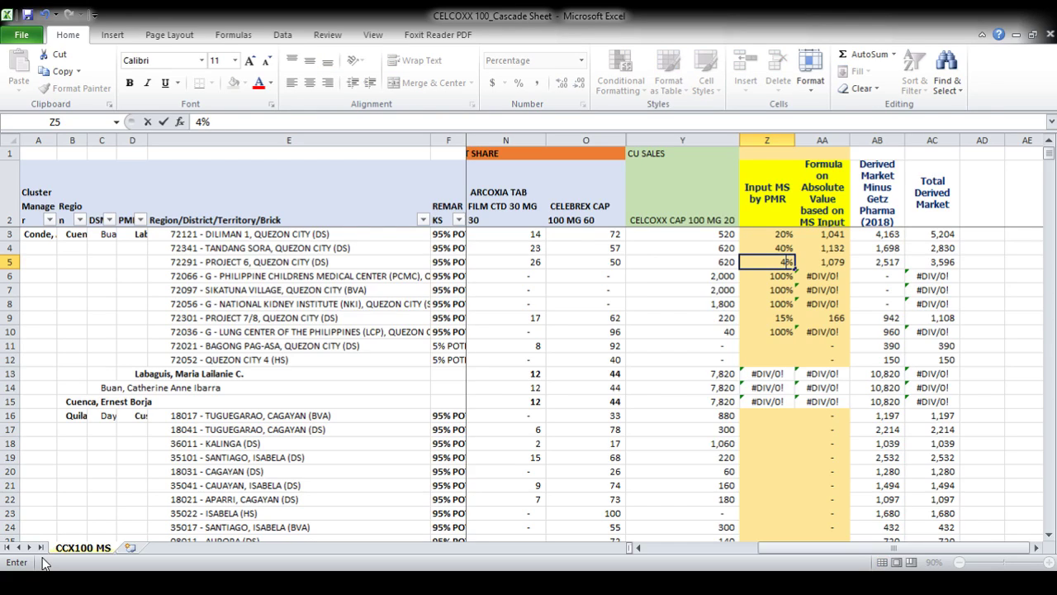
pyautogui.press('BackSpace')
pyautogui.write('50')
pyautogui.press('Return')
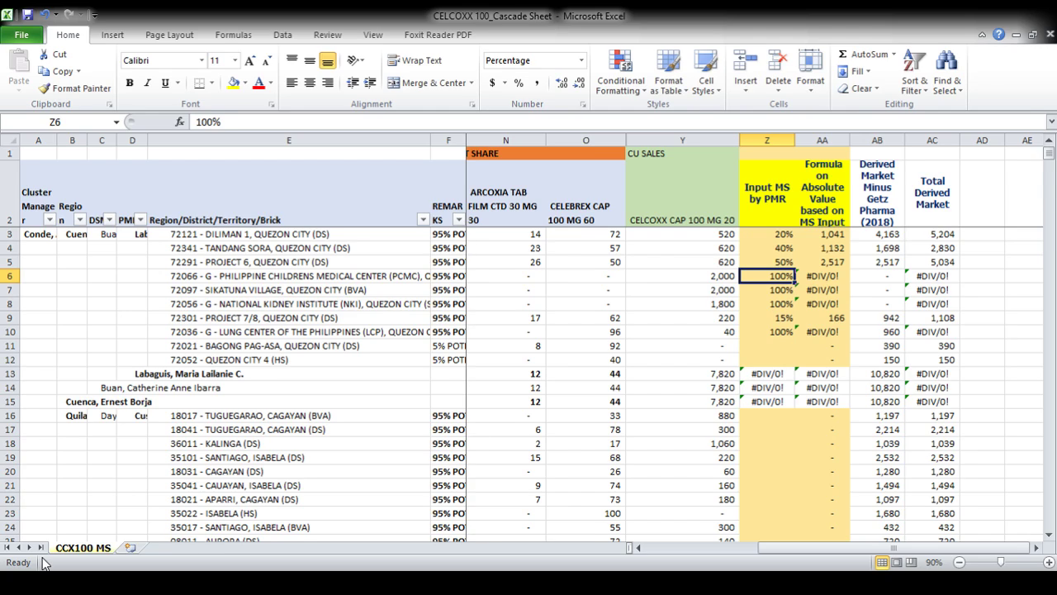
# Compare row 5's Input MS by PMR with its market share columns, going back to the CELCOXX CAP sales in H5
pyautogui.press('Up')
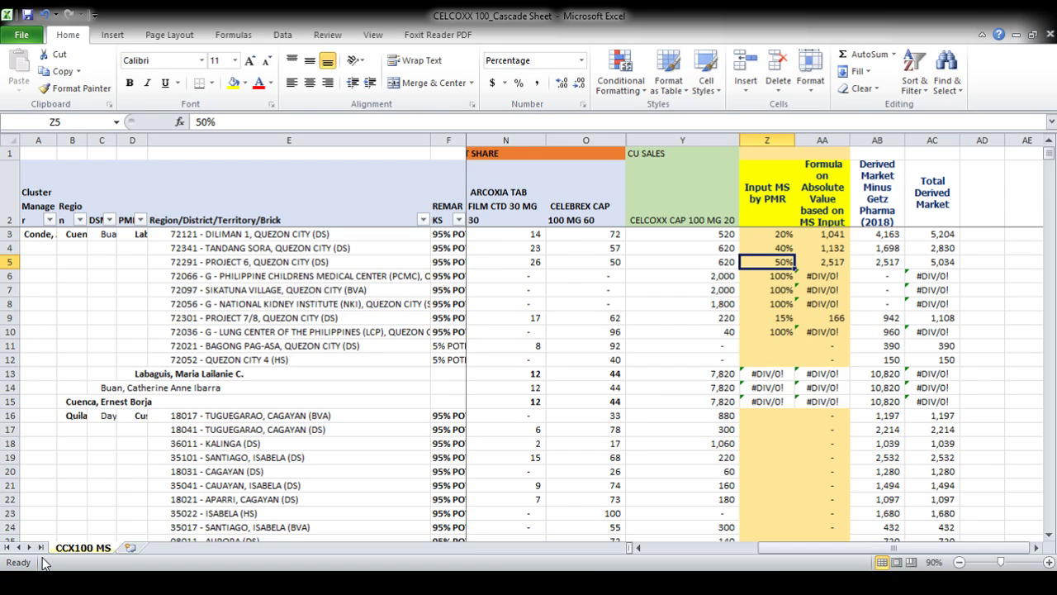
pyautogui.press('Left')
pyautogui.press('Left')
pyautogui.press('Left')
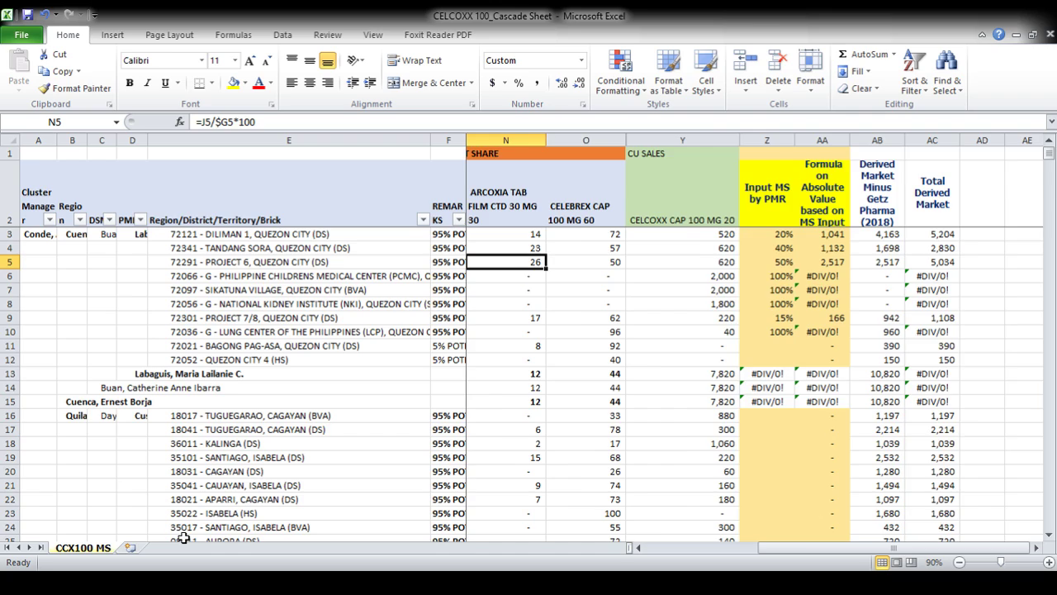
pyautogui.press('Left')
pyautogui.press('Left')
pyautogui.press('Left')
pyautogui.press('Left')
pyautogui.press('Left')
pyautogui.press('Left')
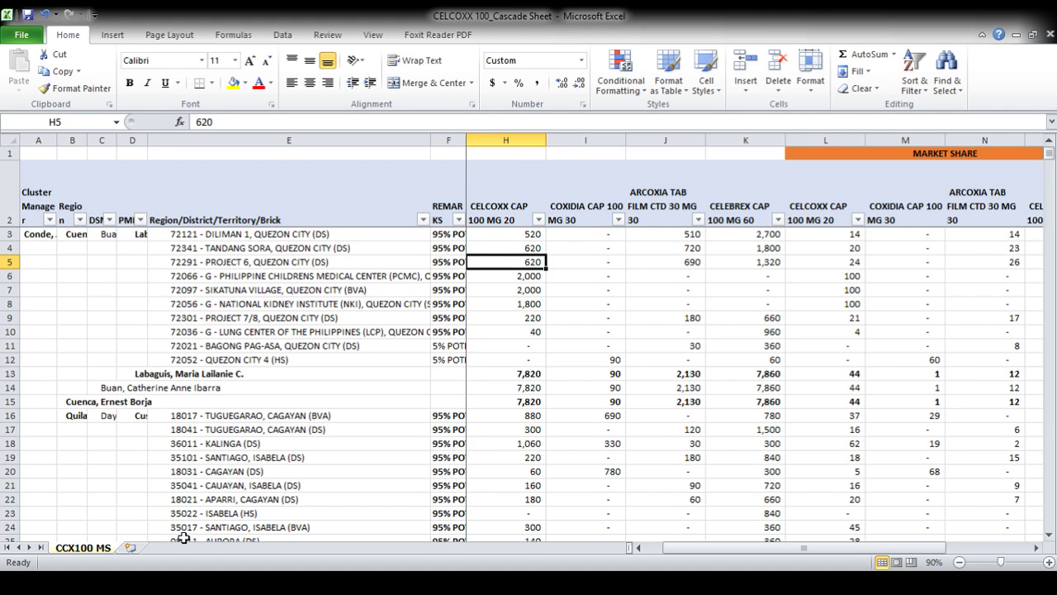
# Review row 5 from its product sales through the market shares to the Derived Market Minus Getz Pharma formula in AB5
pyautogui.press('Right')
pyautogui.press('Right')
pyautogui.press('Right')
pyautogui.press('Right')
pyautogui.press('Right')
pyautogui.press('Right')
pyautogui.press('Right')
pyautogui.press('Right')
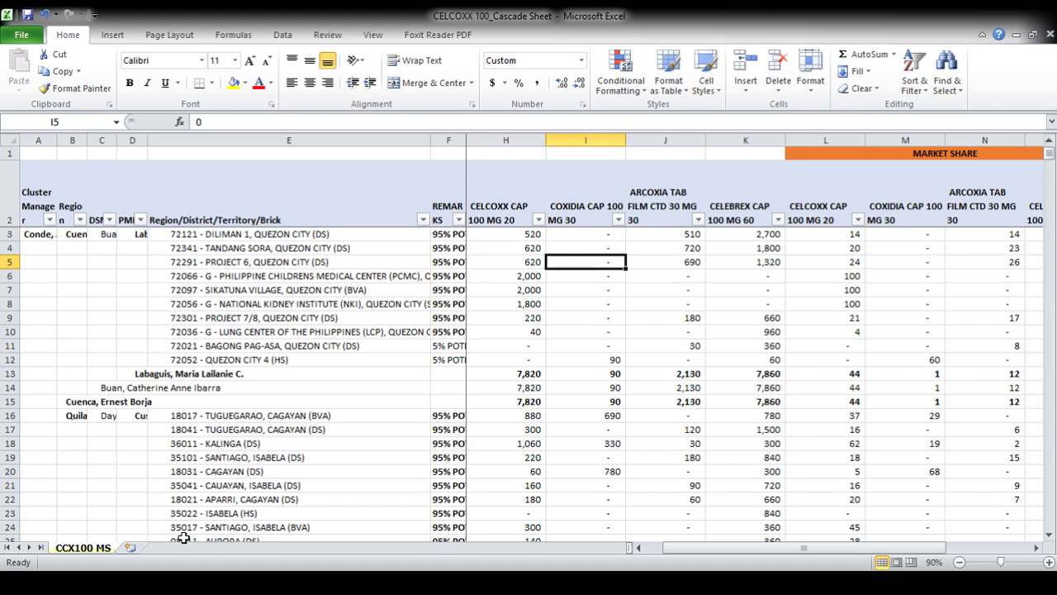
pyautogui.press('Right')
pyautogui.press('Right')
pyautogui.press('Right')
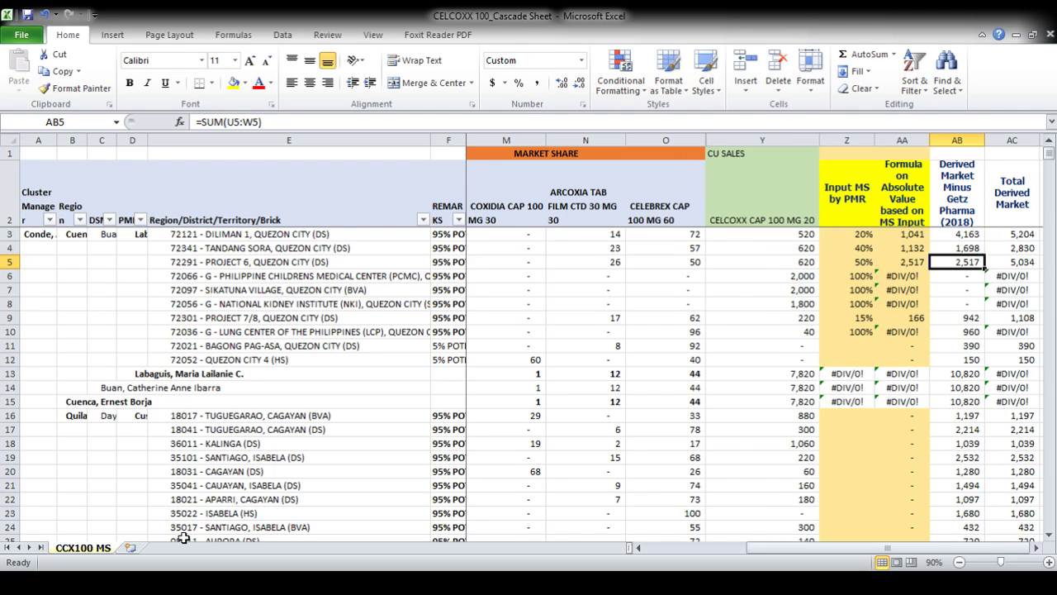
# Change the Input MS by PMR for the 72291 - PROJECT 6 brick in Z5 to 35%
pyautogui.press('Left')
pyautogui.press('Left')
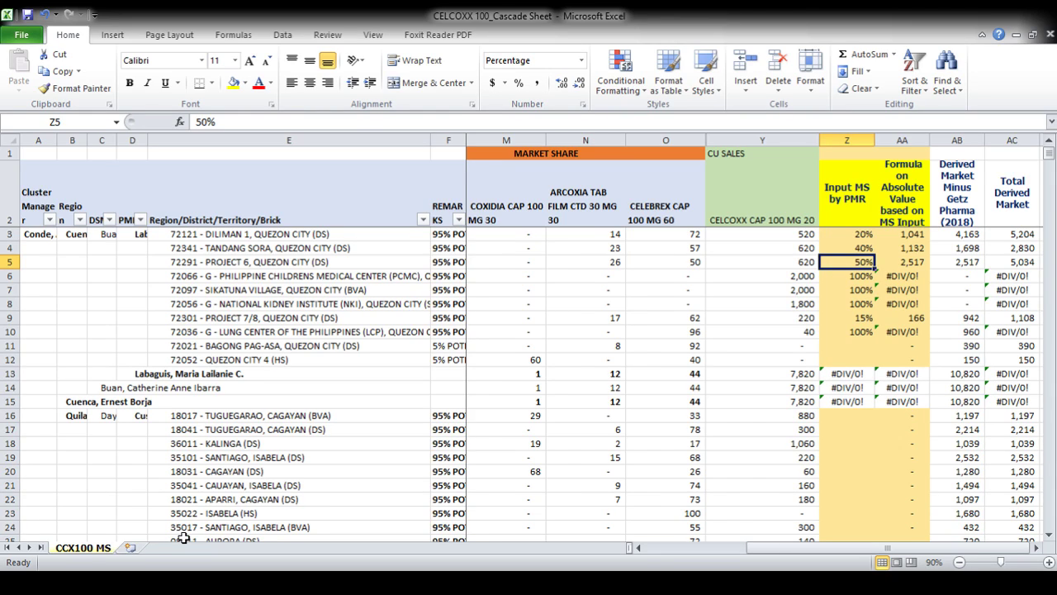
pyautogui.write('35')
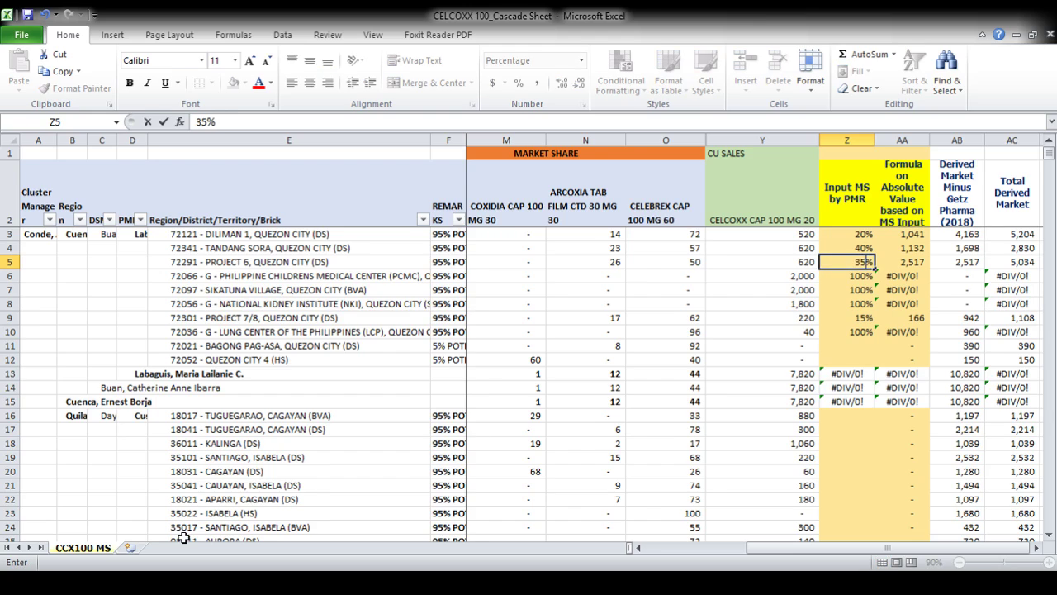
pyautogui.press('Return')
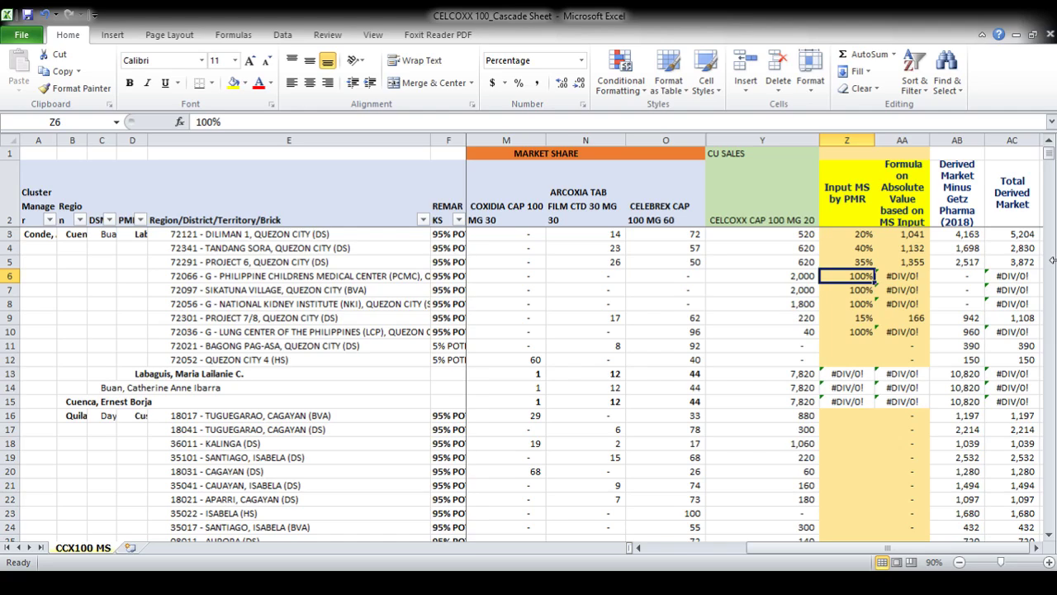
pyautogui.press('Up')
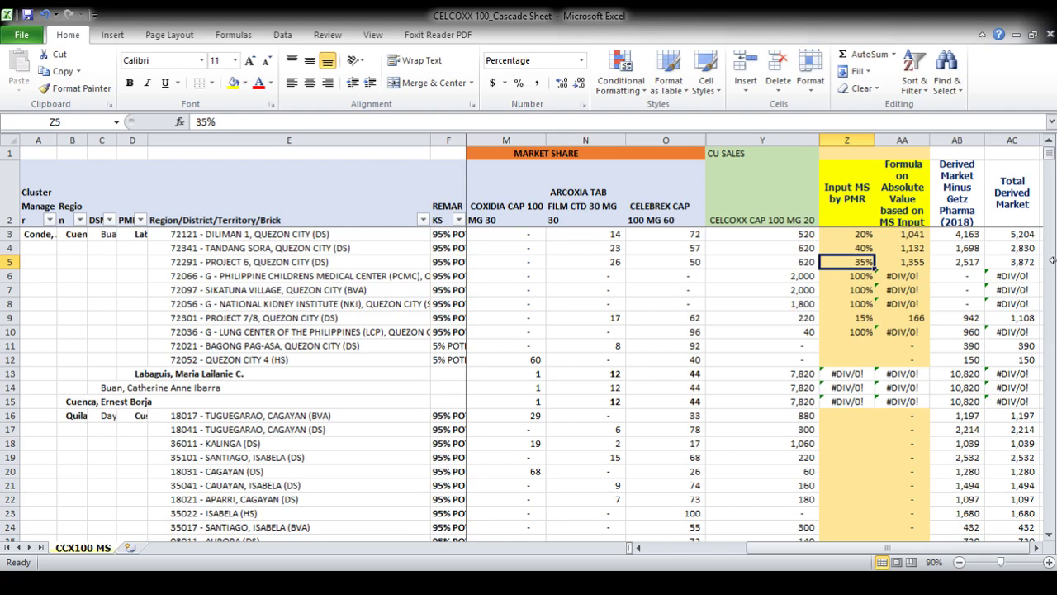
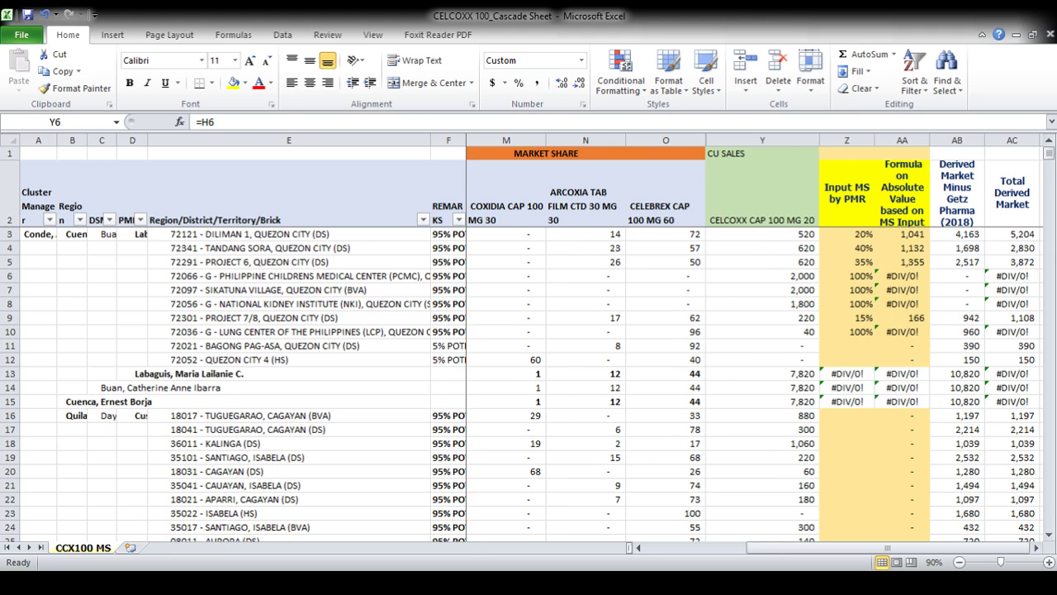
# Review row 6's PHILIPPINE CHILDRENS MEDICAL CENTER brick from CU SALES back through its market shares and product sales to the defined market
pyautogui.press('Left')
pyautogui.press('Left')
pyautogui.press('Left')
pyautogui.press('Left')
pyautogui.press('Left')
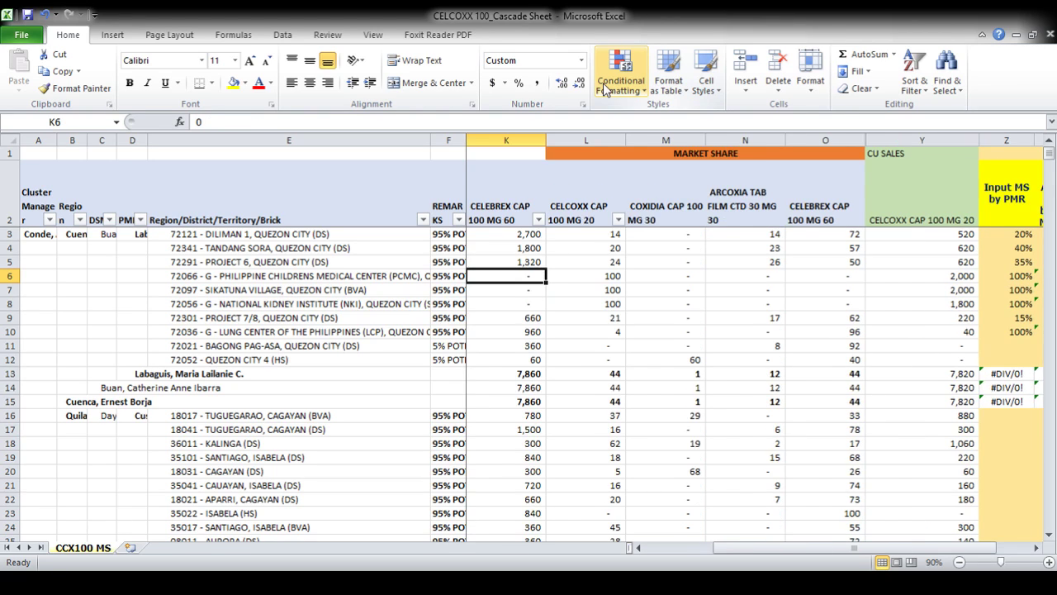
pyautogui.press('Left')
pyautogui.press('Left')
pyautogui.press('Left')
pyautogui.press('Left')
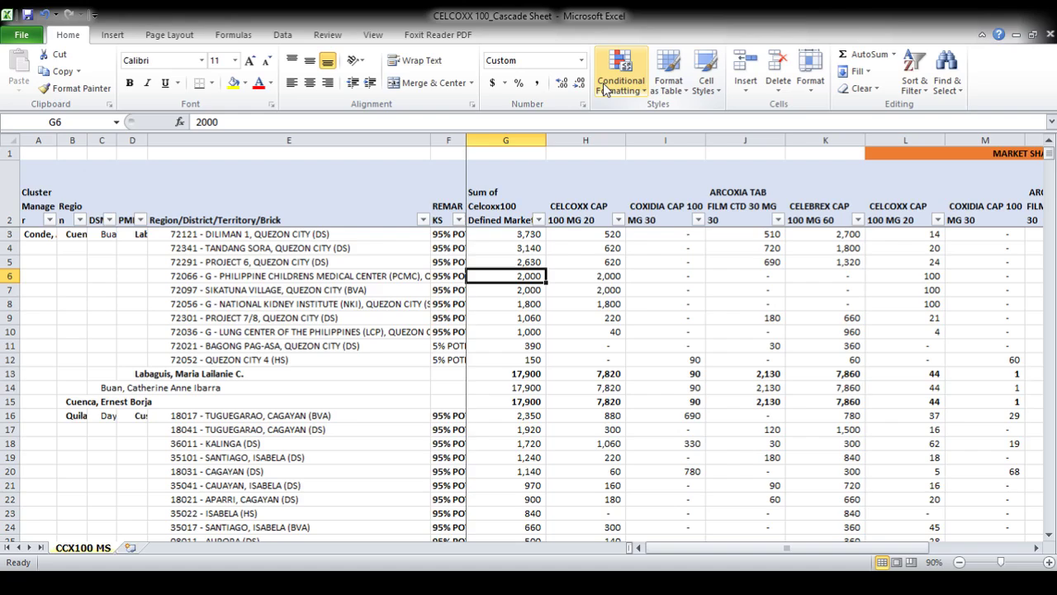
# Check the defined market of rows 7 and 8 and the CELCOXX CAP sales in rows 8 to 11
pyautogui.press('Down')
pyautogui.press('Down')
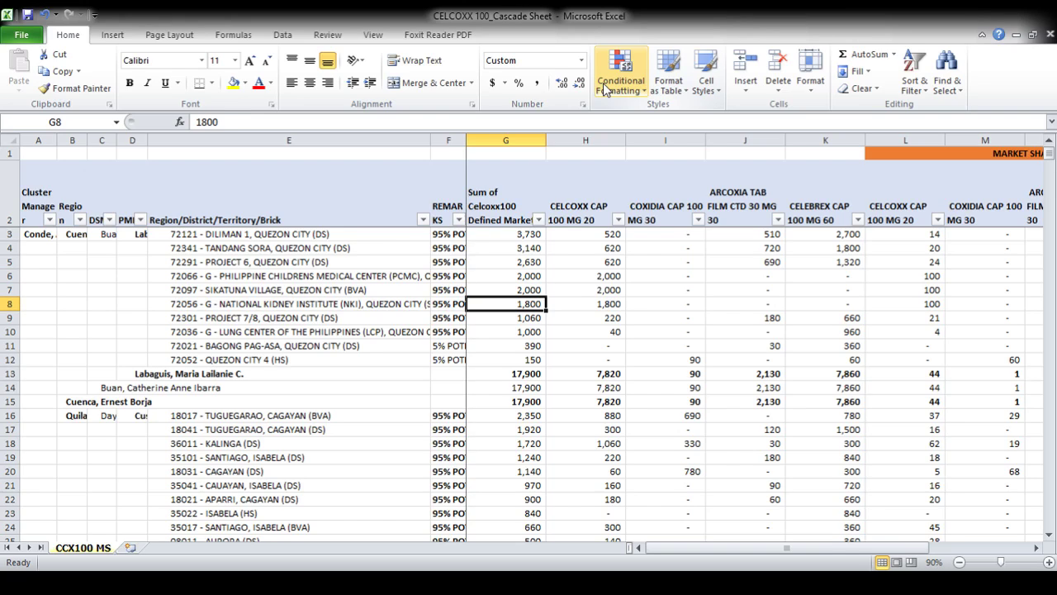
pyautogui.press('Right')
pyautogui.press('Down')
pyautogui.press('Down')
pyautogui.press('Down')
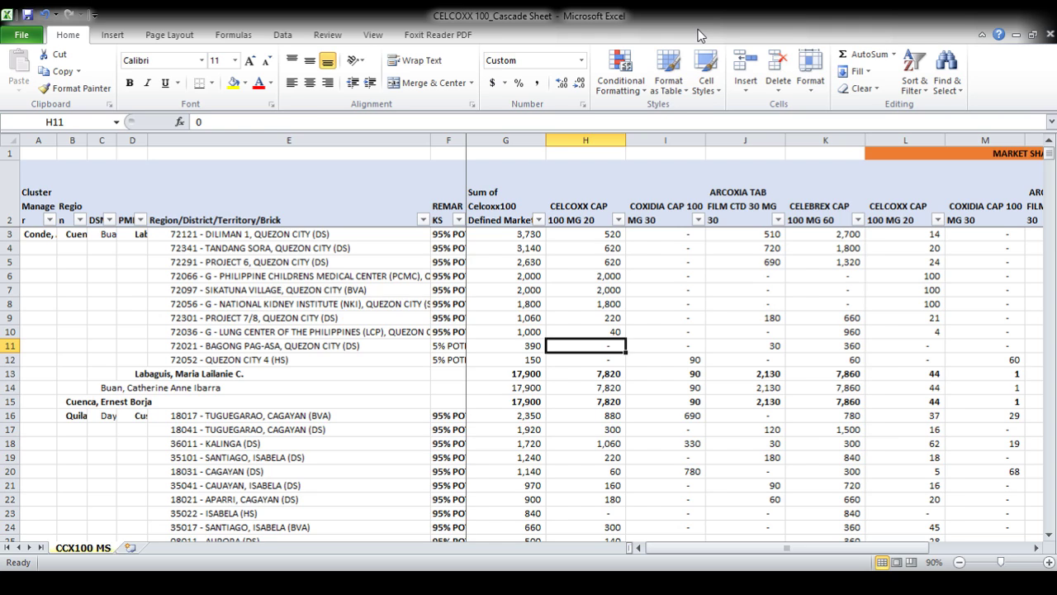
# Review the product sales and market share formulas of the 72021 - BAGONG PAG-ASA brick in row 11, through CELEBREX in O11
pyautogui.press('Right')
pyautogui.press('Right')
pyautogui.press('Right')
pyautogui.press('Right')
pyautogui.press('Right')
pyautogui.press('Right')
pyautogui.press('Right')
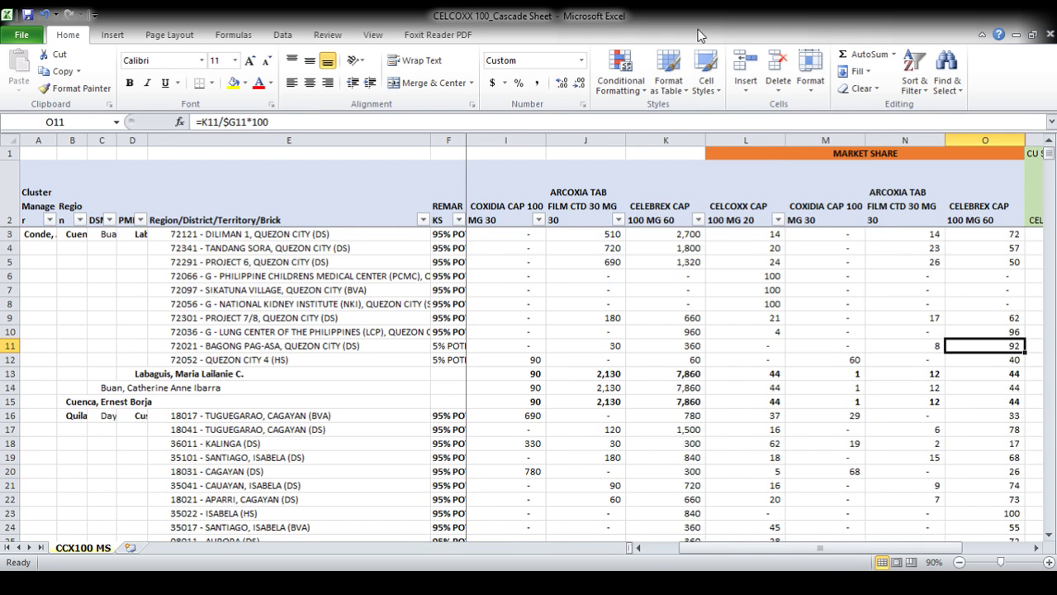
# Return to row 6 and examine its CU SALES source, Input MS by PMR and absolute value cells
pyautogui.press('Up')
pyautogui.press('Up')
pyautogui.press('Up')
pyautogui.press('Up')
pyautogui.press('Up')
pyautogui.press('Right')
pyautogui.press('Right')
pyautogui.press('Right')
pyautogui.press('Left')
pyautogui.press('Left')
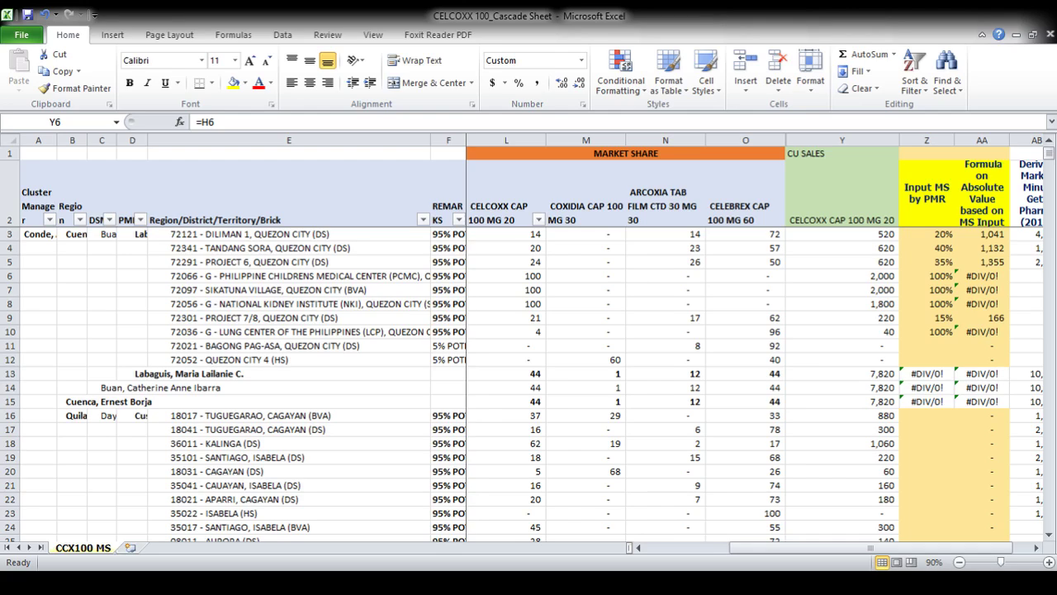
# Inspect row 11's CU SALES source, market share columns and absolute value formula in AA11 for BAGONG PAG-ASA
pyautogui.click(858, 347)
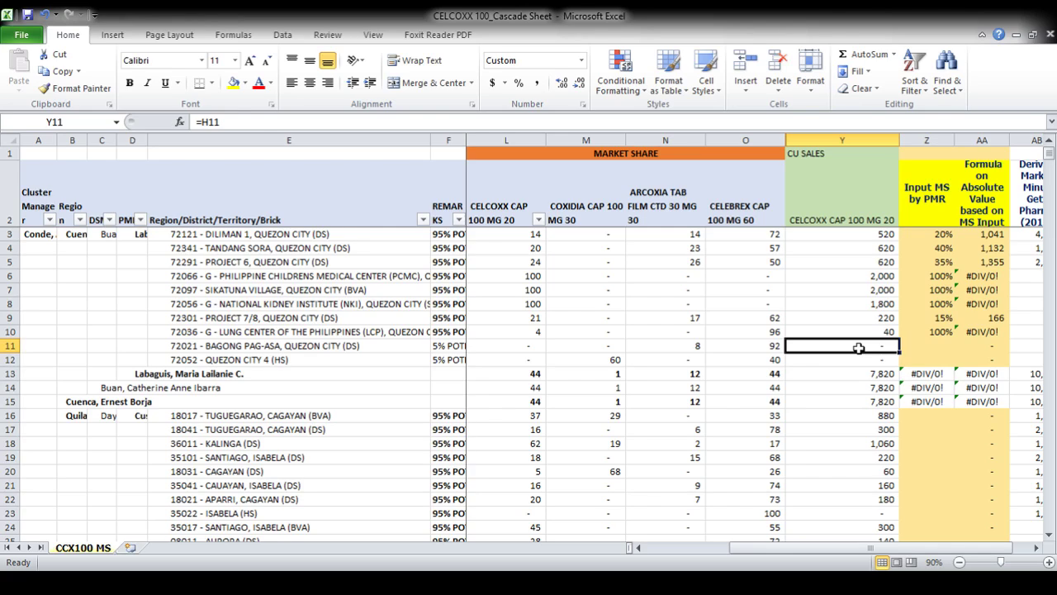
pyautogui.press('Left')
pyautogui.press('Left')
pyautogui.press('Left')
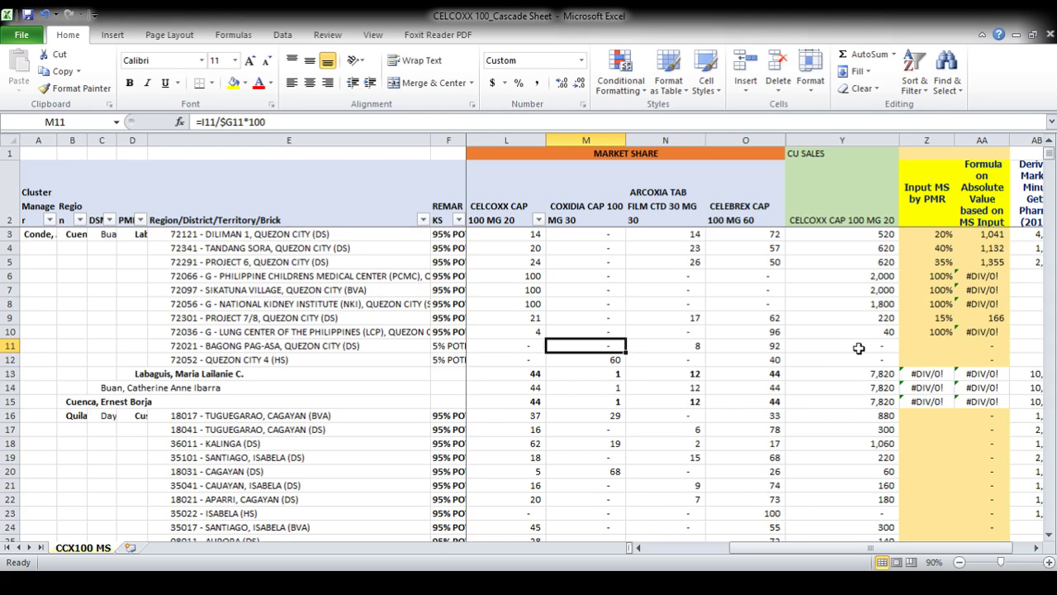
pyautogui.click(859, 348)
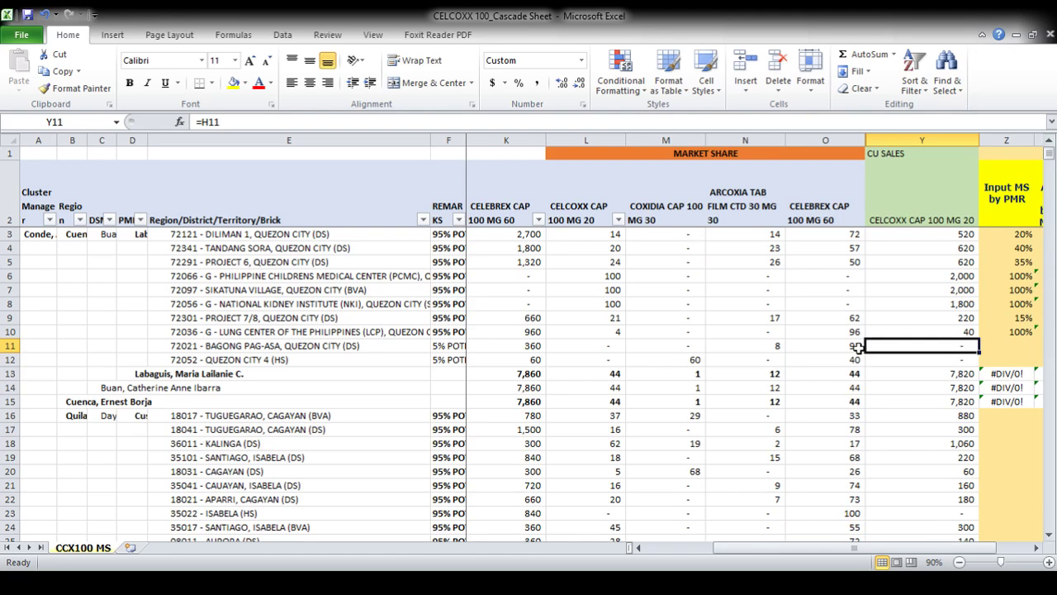
pyautogui.press('Right')
pyautogui.press('Right')
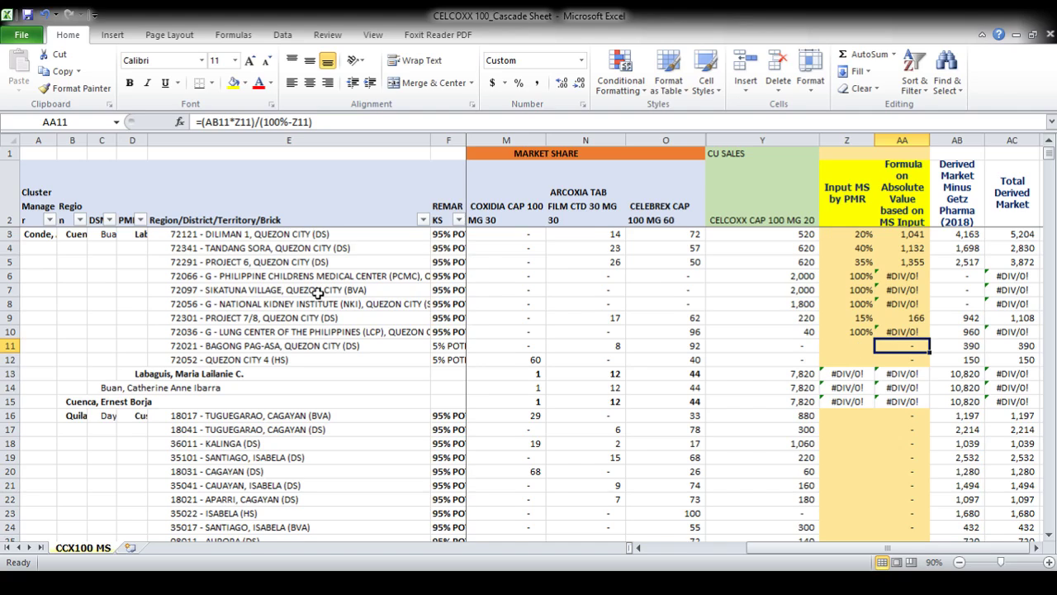
# Find the 36011 - KALINGA brick in row 18 and check its defined market and CELCOXX CAP sales
pyautogui.click(238, 387)
pyautogui.scroll(-3, 203, 430)
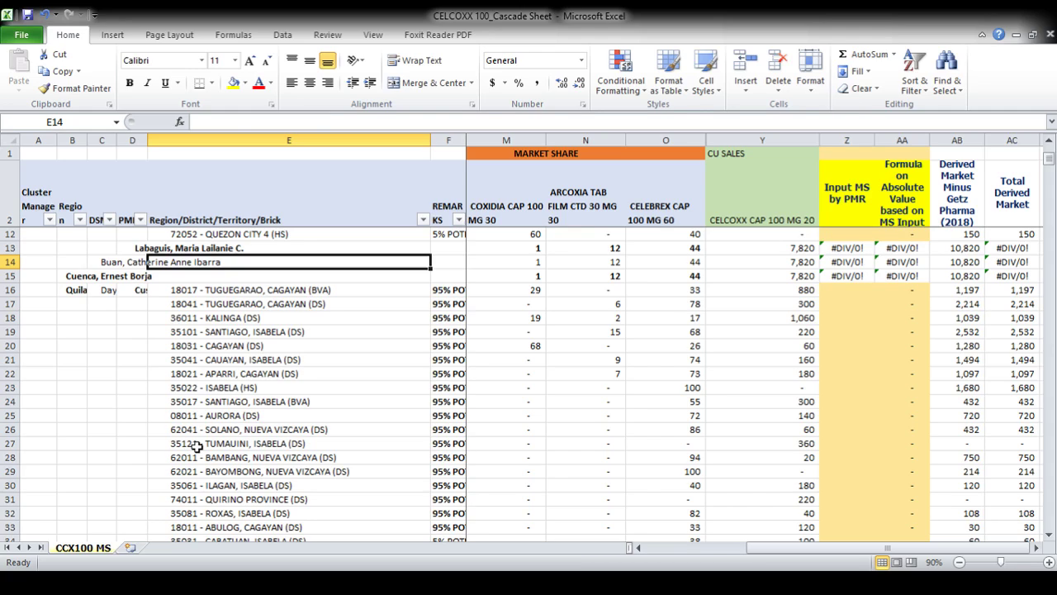
pyautogui.click(184, 320)
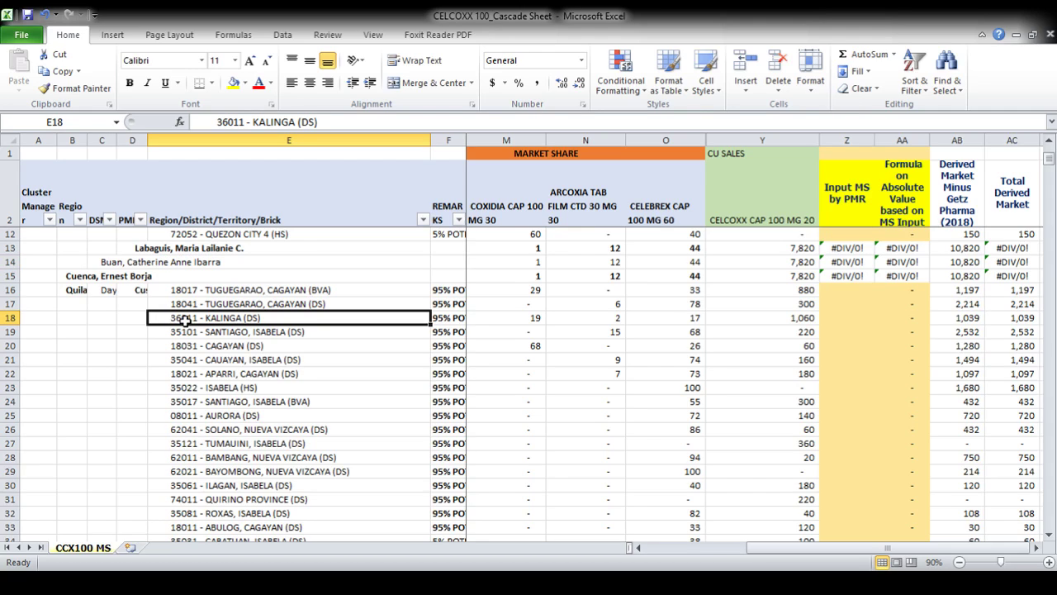
pyautogui.press('Right')
pyautogui.press('Right')
pyautogui.press('Right')
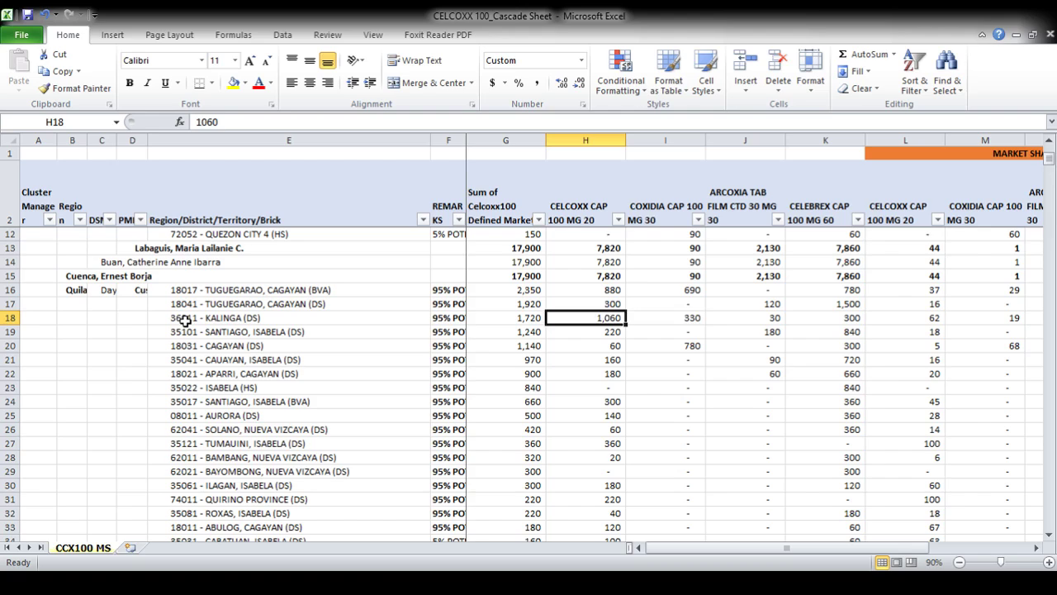
# Review row 18's competitor sales, market shares, CU SALES and Derived Market Minus Getz Pharma formula for KALINGA
pyautogui.press('Right')
pyautogui.press('Right')
pyautogui.press('Right')
pyautogui.press('Right')
pyautogui.press('Right')
pyautogui.press('Right')
pyautogui.press('Right')
pyautogui.press('Right')
pyautogui.press('Right')
pyautogui.press('Right')
pyautogui.press('Right')
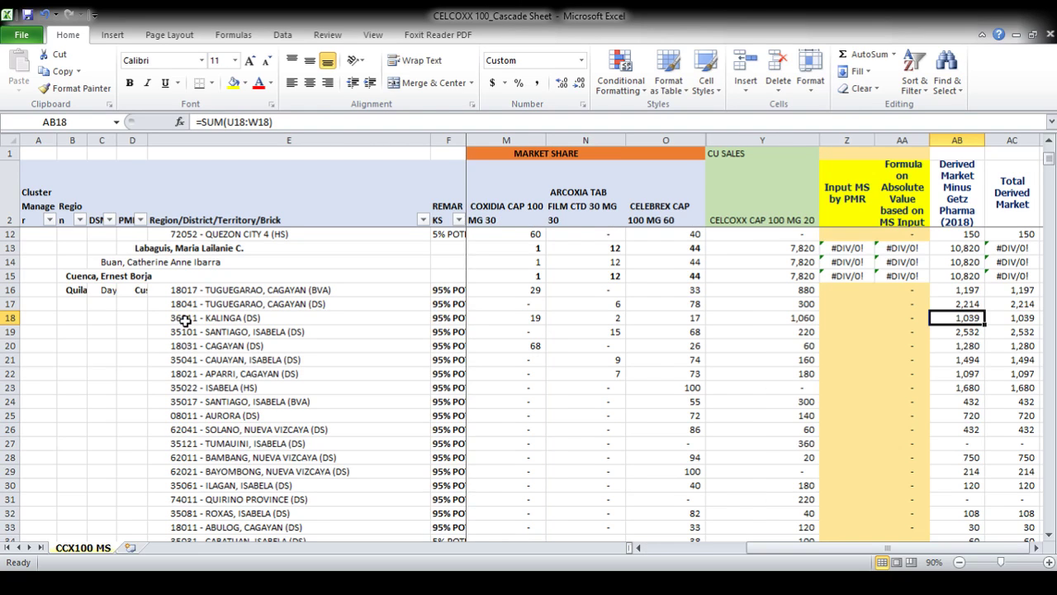
# Enter 65% as the Input MS by PMR for the 36011 - KALINGA brick in Z18
pyautogui.press('Left')
pyautogui.press('Left')
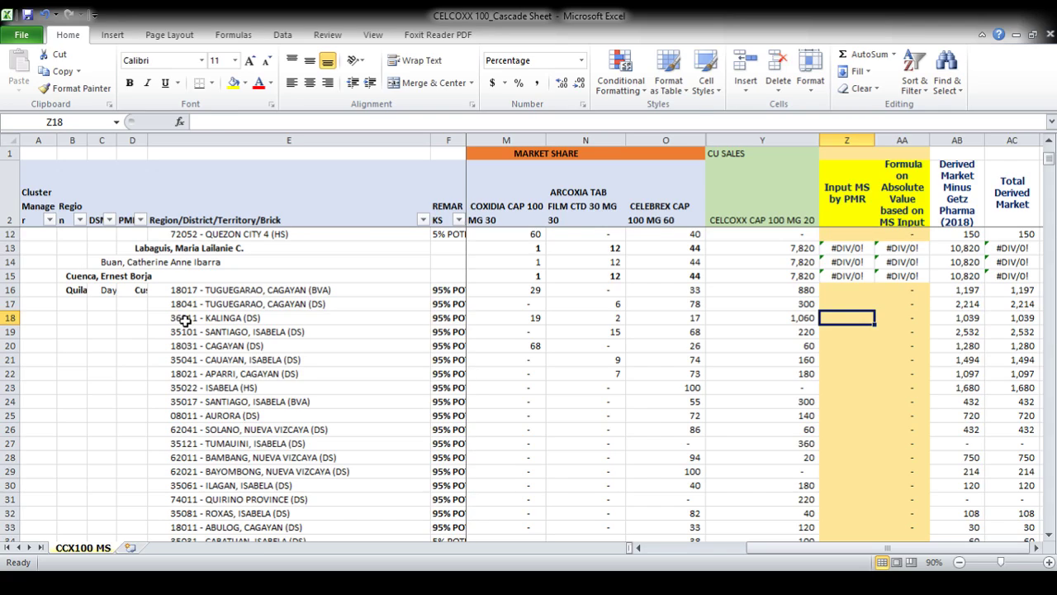
pyautogui.write('55')
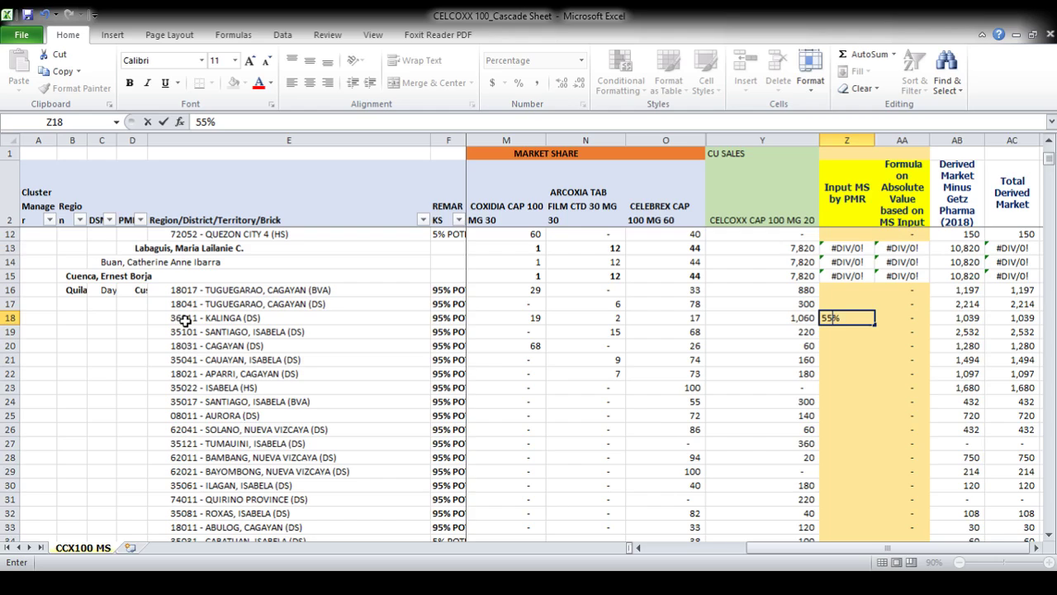
pyautogui.press('BackSpace')
pyautogui.press('BackSpace')
pyautogui.write('65')
pyautogui.press('Tab')
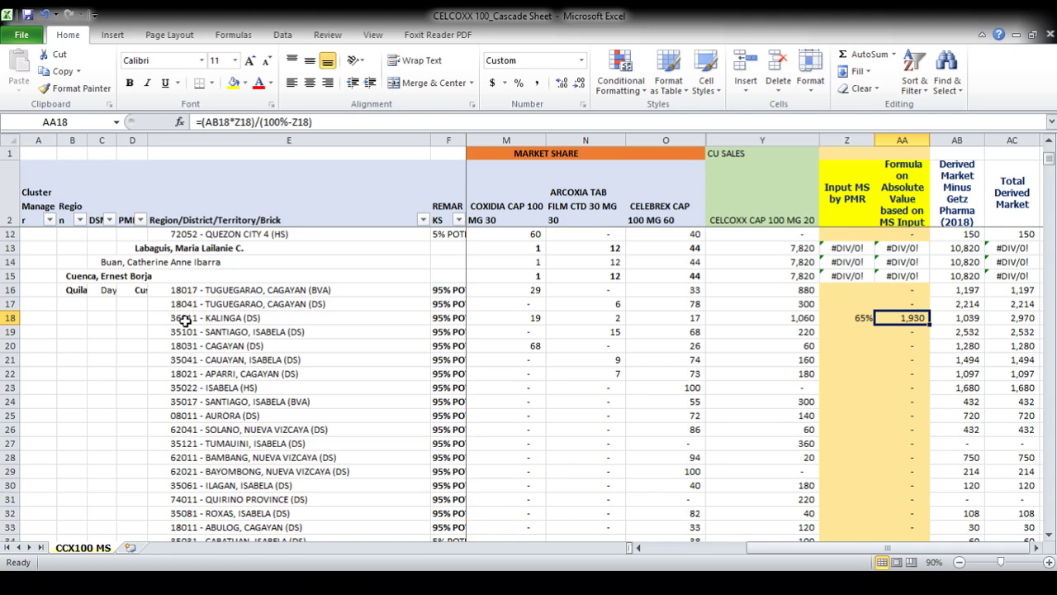
# Compare KALINGA's Input MS by PMR with its CU SALES and the CELCOXX CAP market share formula in L18
pyautogui.press('Left')
pyautogui.press('Left')
pyautogui.press('Left')
pyautogui.press('Left')
pyautogui.press('Left')
pyautogui.press('Left')
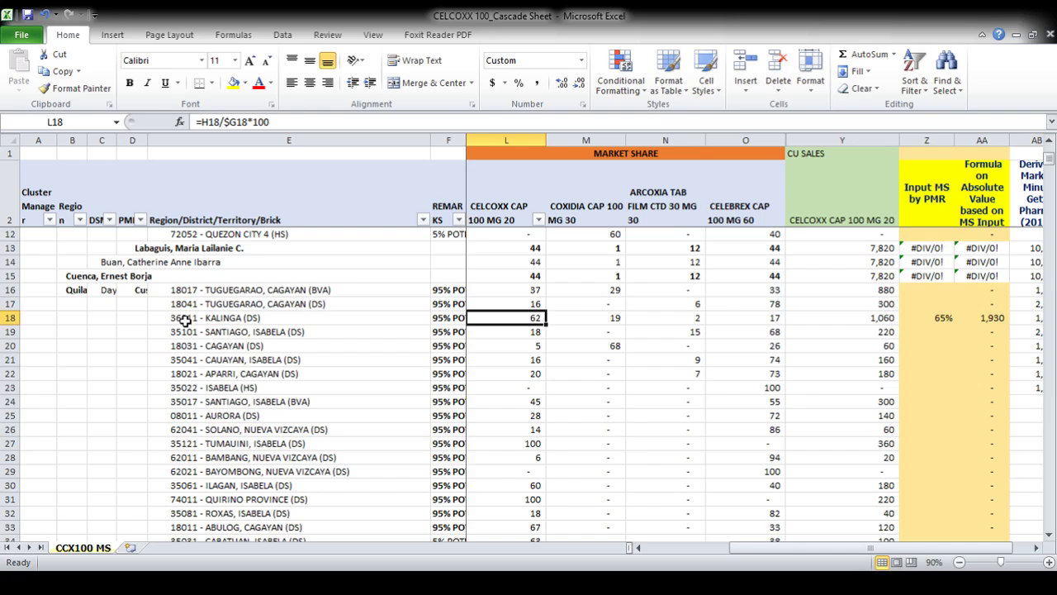
# Review KALINGA's competitor market shares in row 18 and the absolute value formula based on MS input in AA18
pyautogui.press('Right')
pyautogui.press('Right')
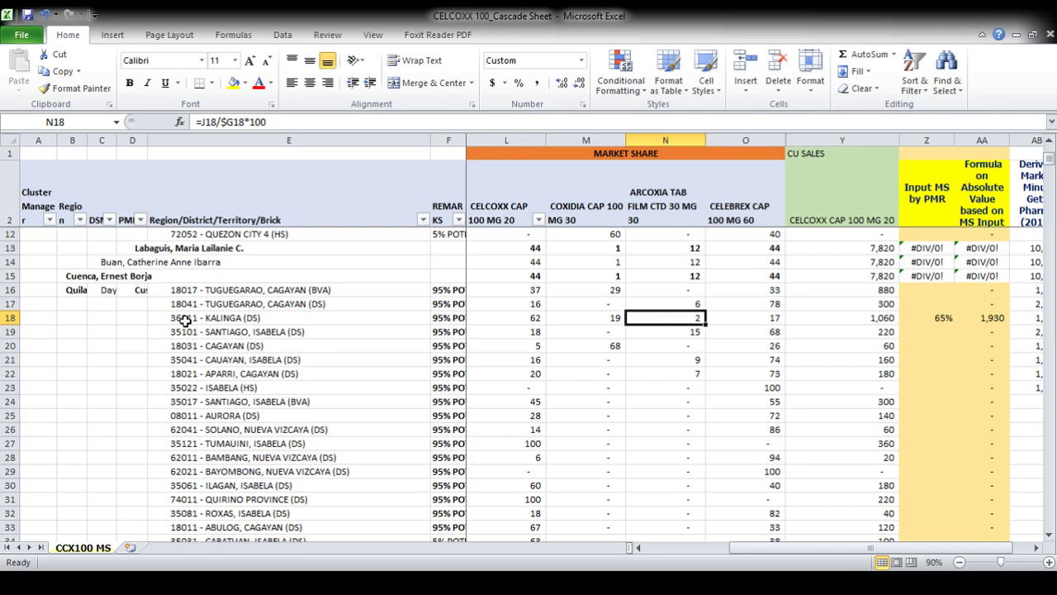
pyautogui.press('Right')
pyautogui.press('Right')
pyautogui.press('Right')
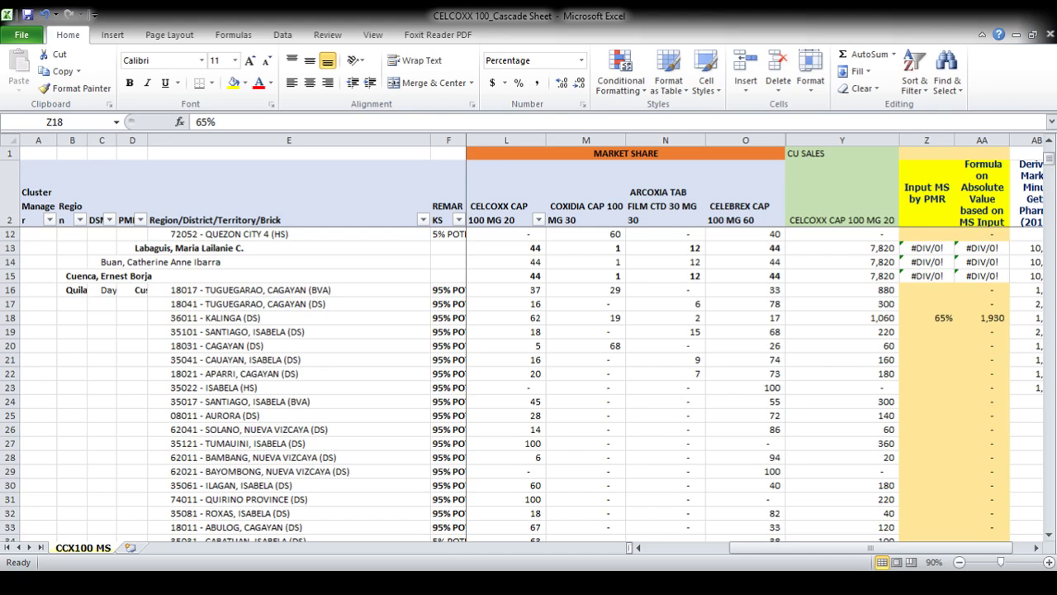
pyautogui.click(982, 317)
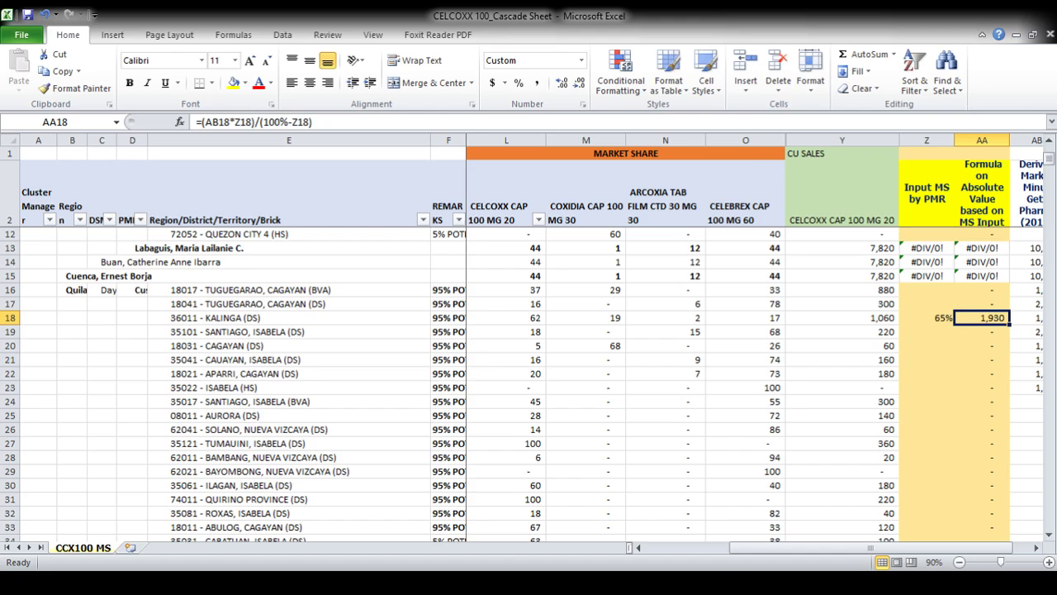
# Trace KALINGA's row 18 back from CU SALES through the market share columns to the CELEBREX CAP sales in K18
pyautogui.press('Left')
pyautogui.press('Left')
pyautogui.hscroll(1, 497, 554)
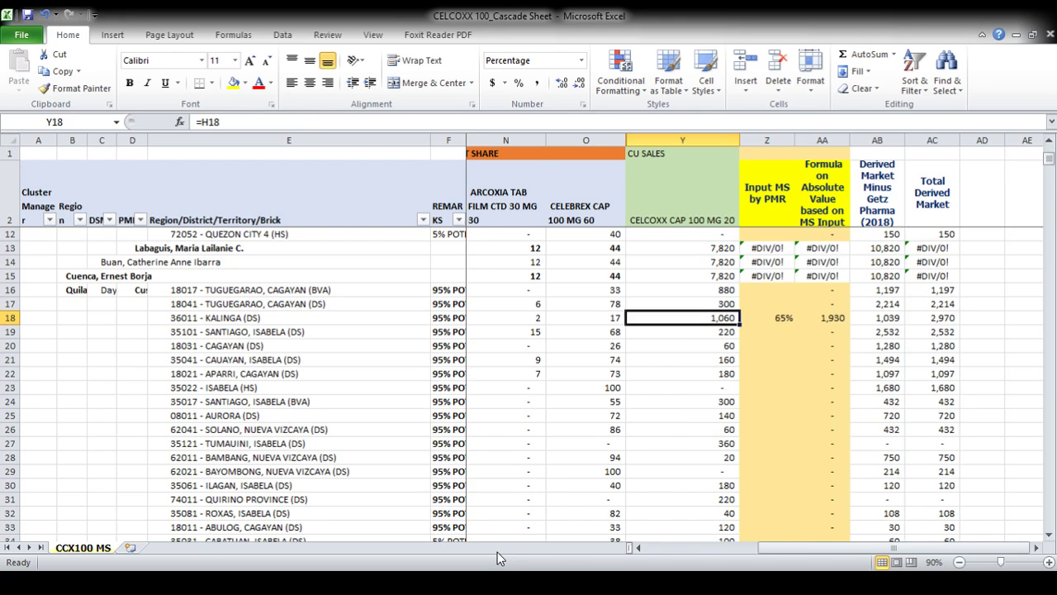
pyautogui.press('Left')
pyautogui.press('Left')
pyautogui.press('Left')
pyautogui.press('Left')
pyautogui.press('Left')
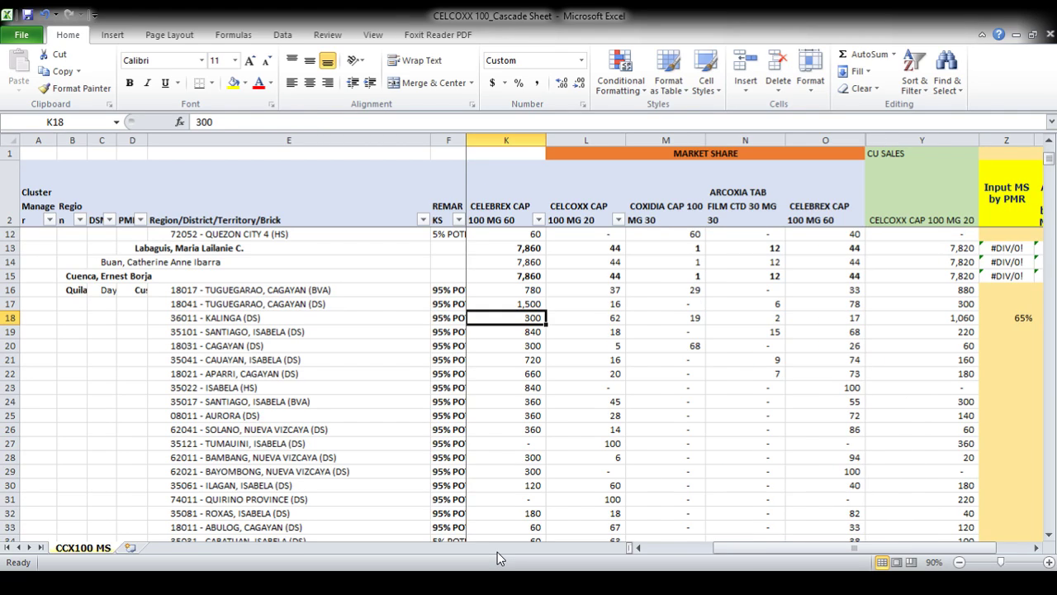
# Follow row 18 from the market share formulas across Input MS by PMR to the Derived Market Minus Getz Pharma formula in AB18
pyautogui.hscroll(-1, 497, 551)
pyautogui.press('Right')
pyautogui.press('Right')
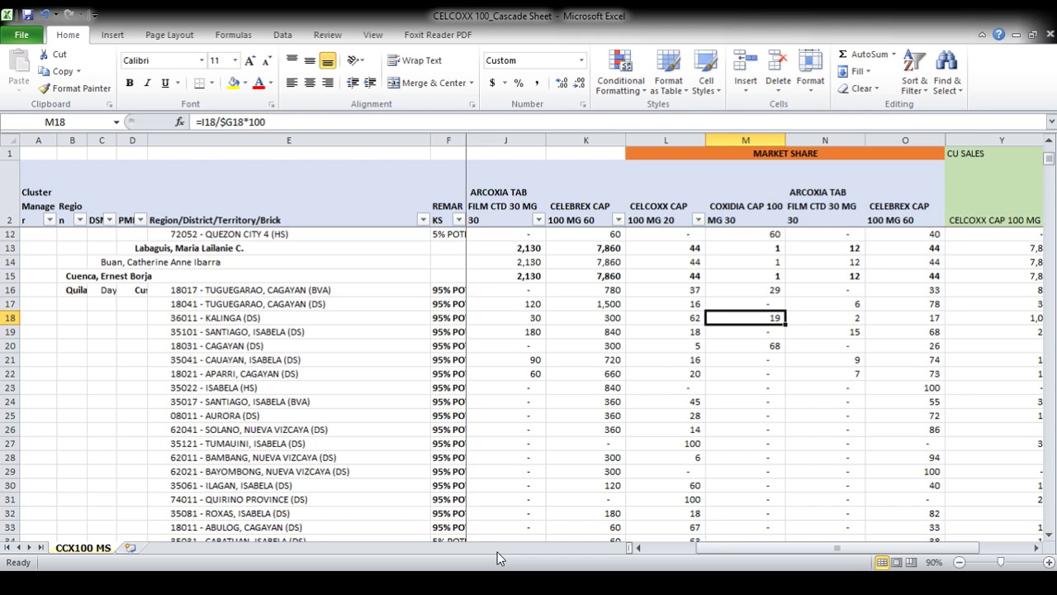
pyautogui.press('Right')
pyautogui.press('Right')
pyautogui.press('Right')
pyautogui.press('Right')
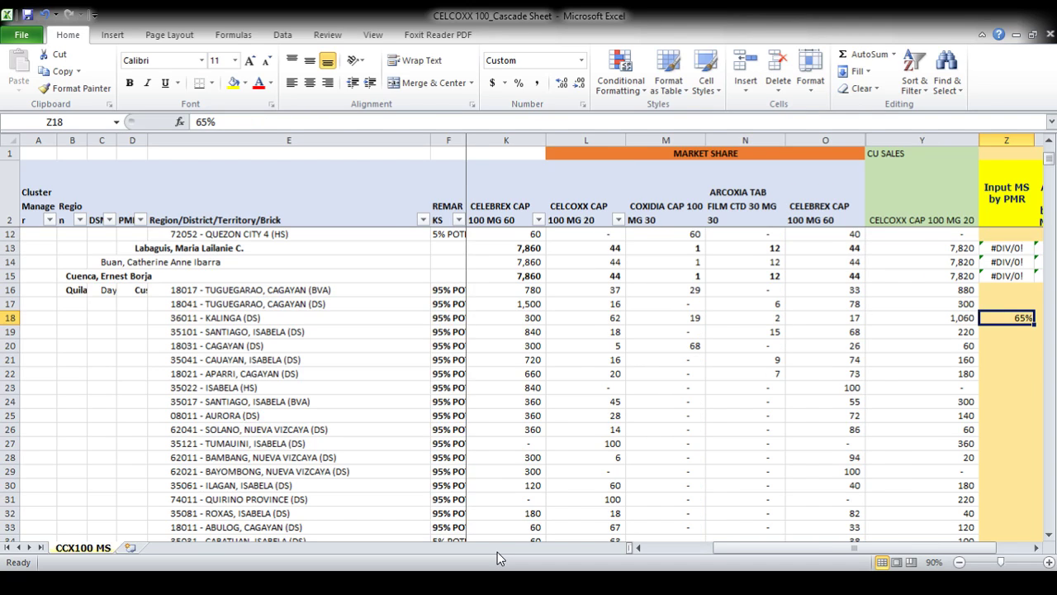
pyautogui.press('Right')
pyautogui.press('Right')
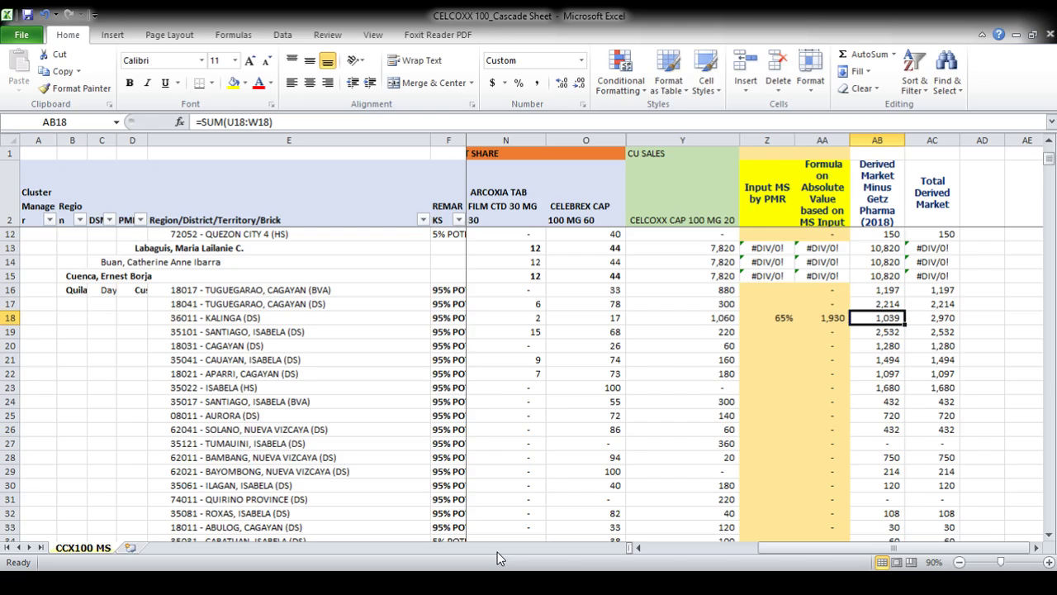
# Compare KALINGA's CU SALES in Y18 with the CELEBREX CAP market share formula in O18 and the PMR input in Z18
pyautogui.press('Left')
pyautogui.press('Left')
pyautogui.press('Left')
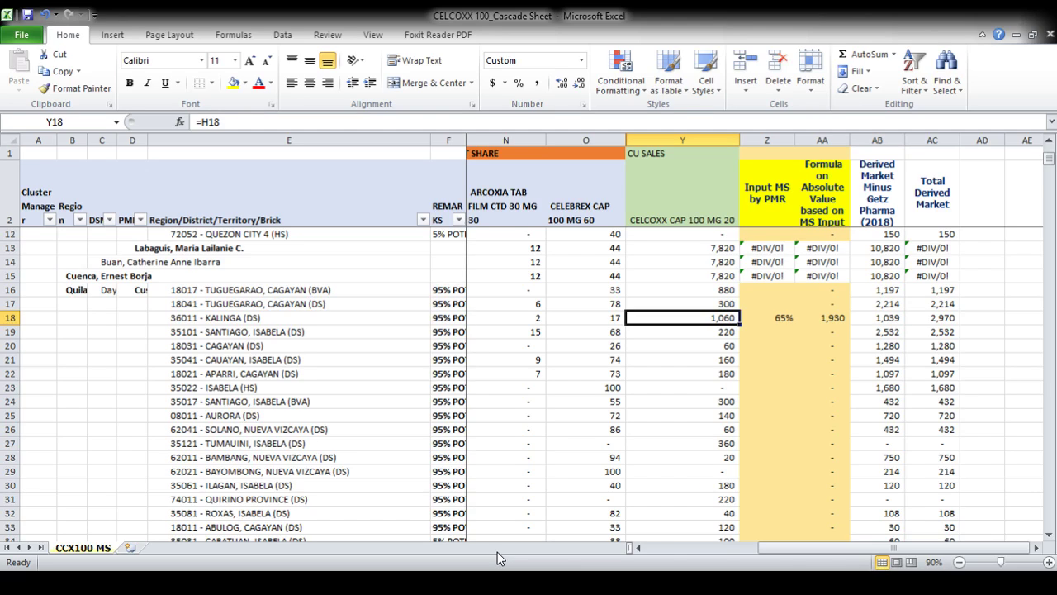
pyautogui.press('Left')
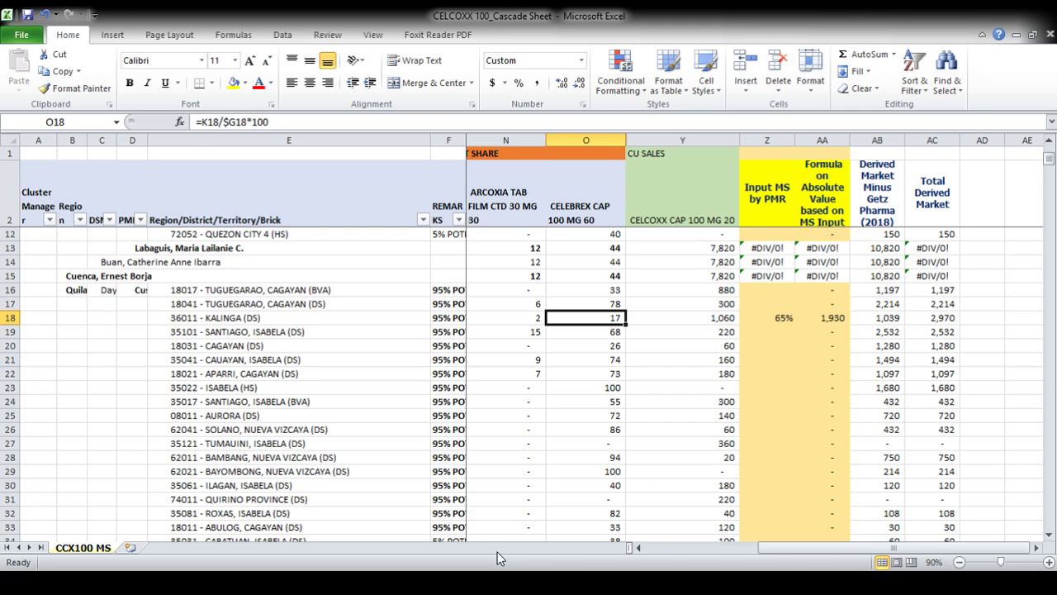
pyautogui.press('Right')
pyautogui.press('Right')
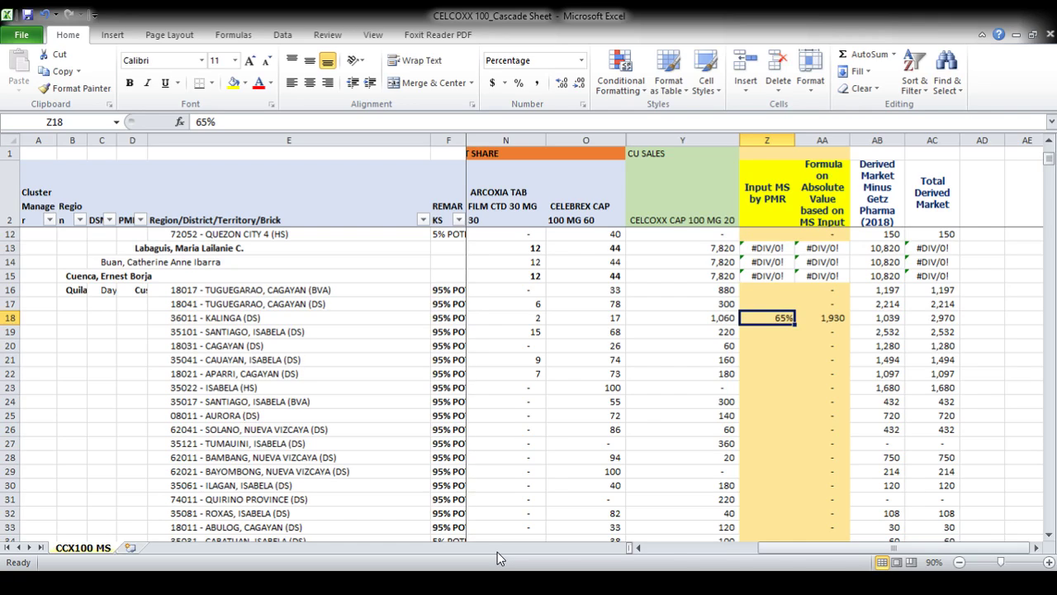
pyautogui.press('Left')
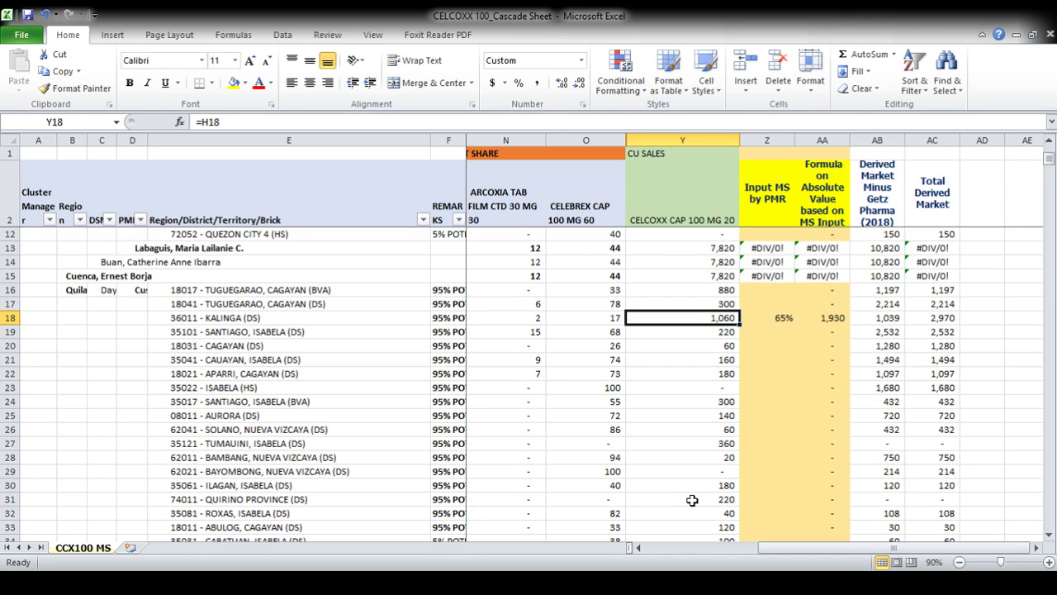
# Check KALINGA's ARCOXIA TAB sales in J18 and review the row's shares up to Input MS by PMR in Z18
pyautogui.press('Left')
pyautogui.press('Left')
pyautogui.press('Left')
pyautogui.press('Left')
pyautogui.press('Left')
pyautogui.press('Left')
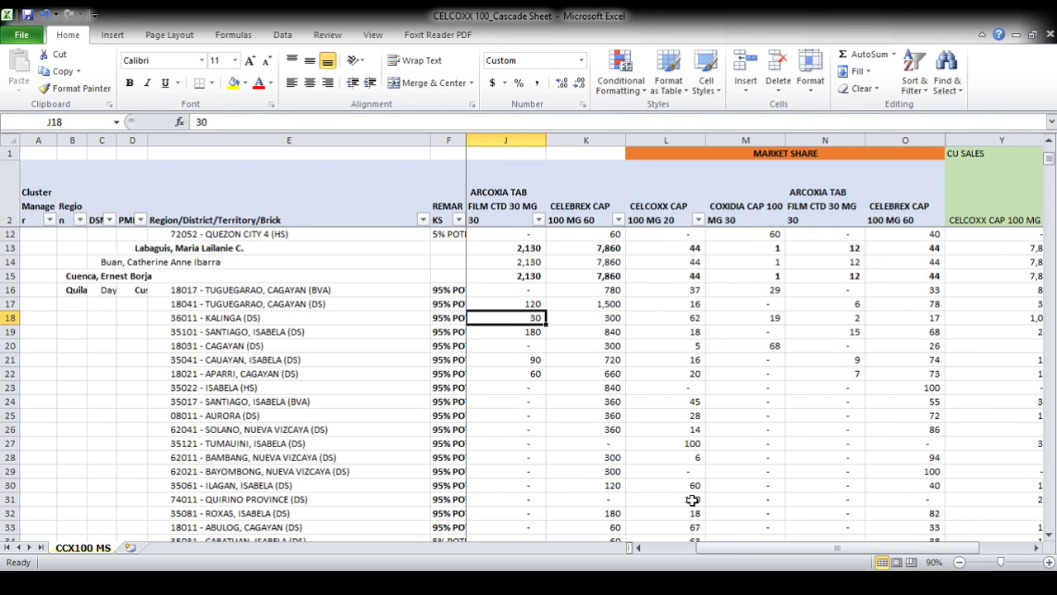
pyautogui.press('Right')
pyautogui.press('Right')
pyautogui.press('Right')
pyautogui.press('Right')
pyautogui.press('Right')
pyautogui.press('Right')
pyautogui.press('Right')
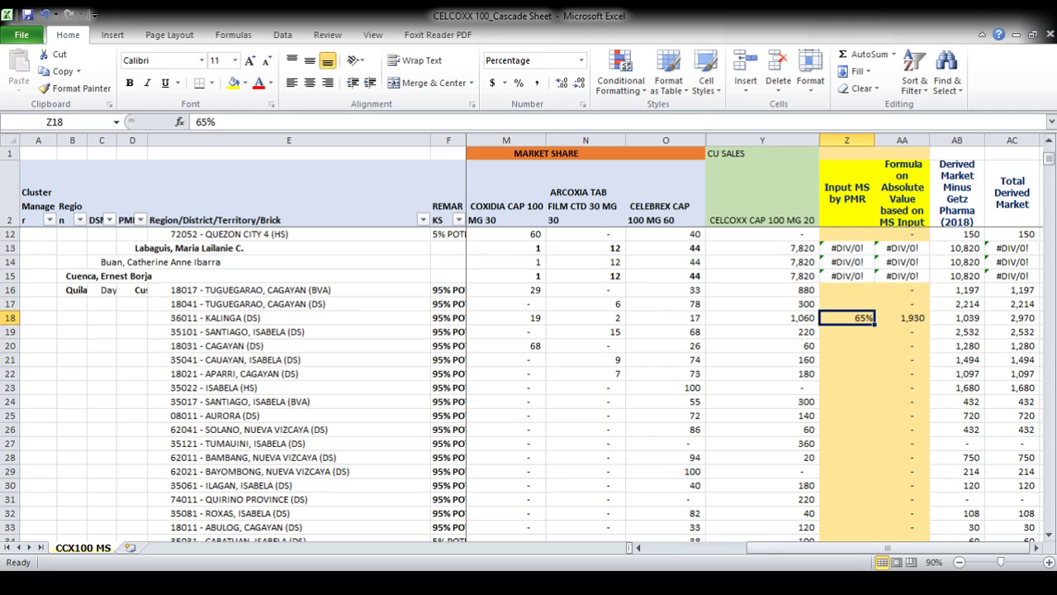
# Compare the CELCOXX CAP and CELEBREX CAP market share formulas in L18 and O18 with KALINGA's Input MS by PMR
pyautogui.click(506, 317)
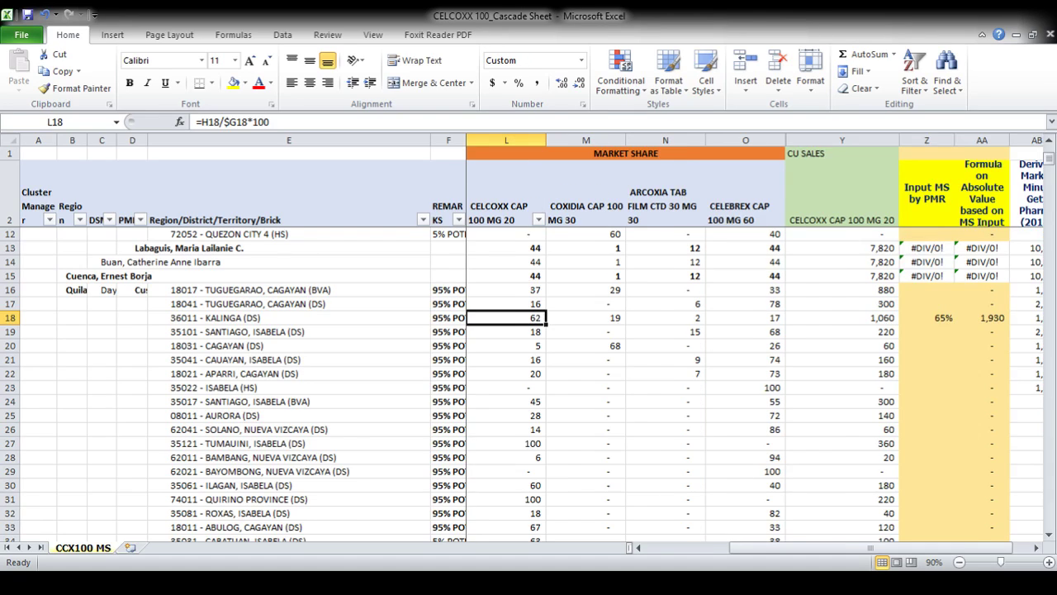
pyautogui.hscroll(-3, 744, 372)
pyautogui.click(985, 317)
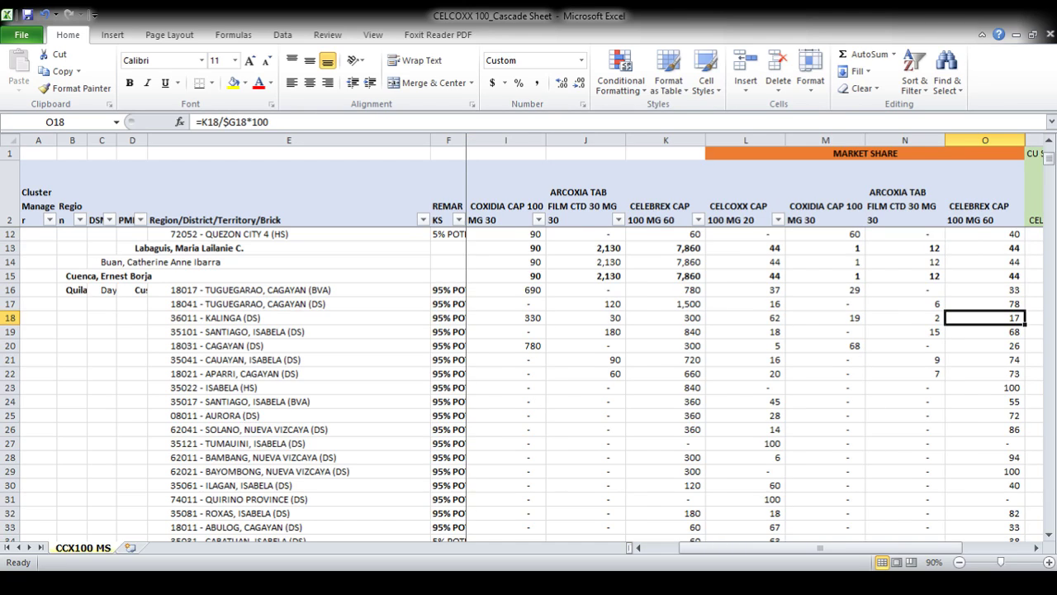
pyautogui.hscroll(4, 743, 372)
pyautogui.click(847, 317)
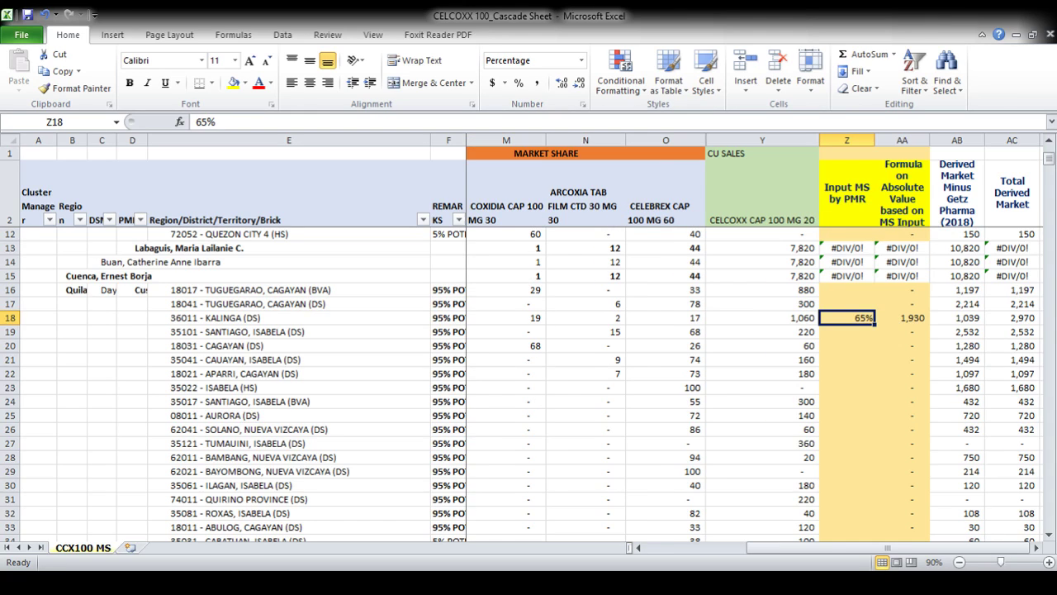
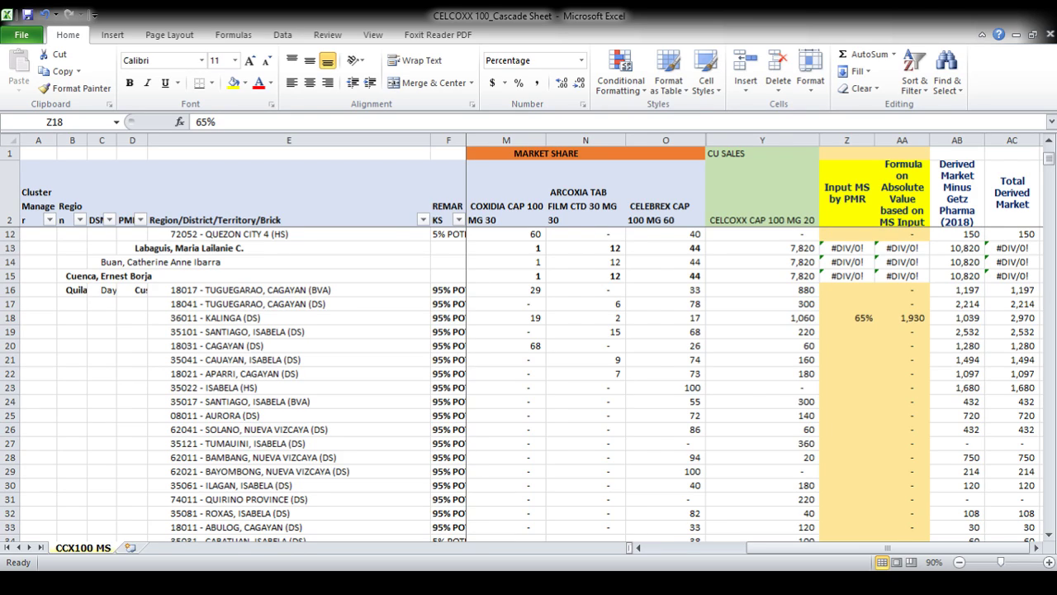
pyautogui.click(846, 317)
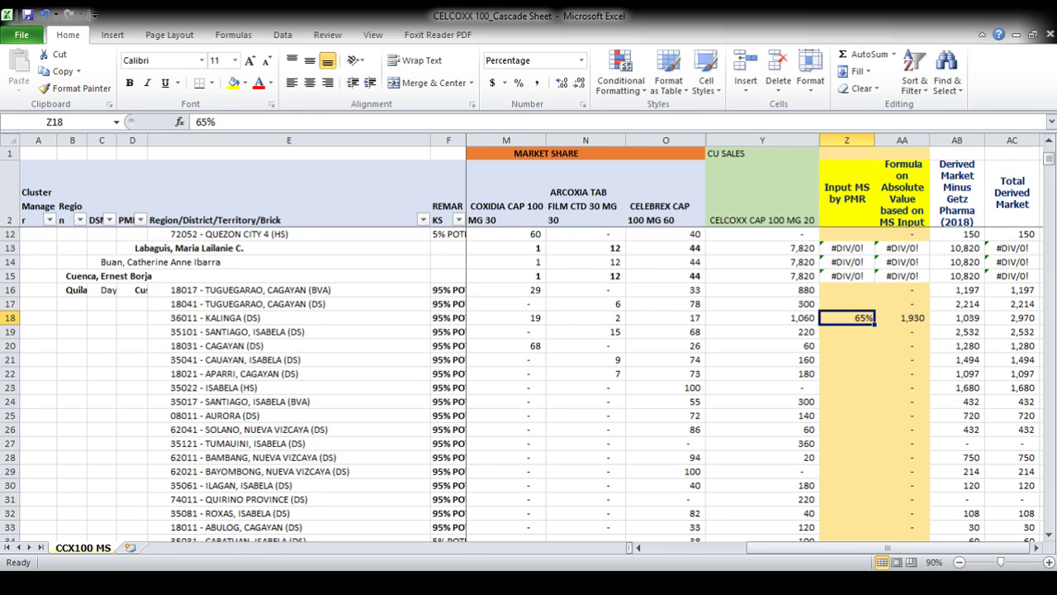